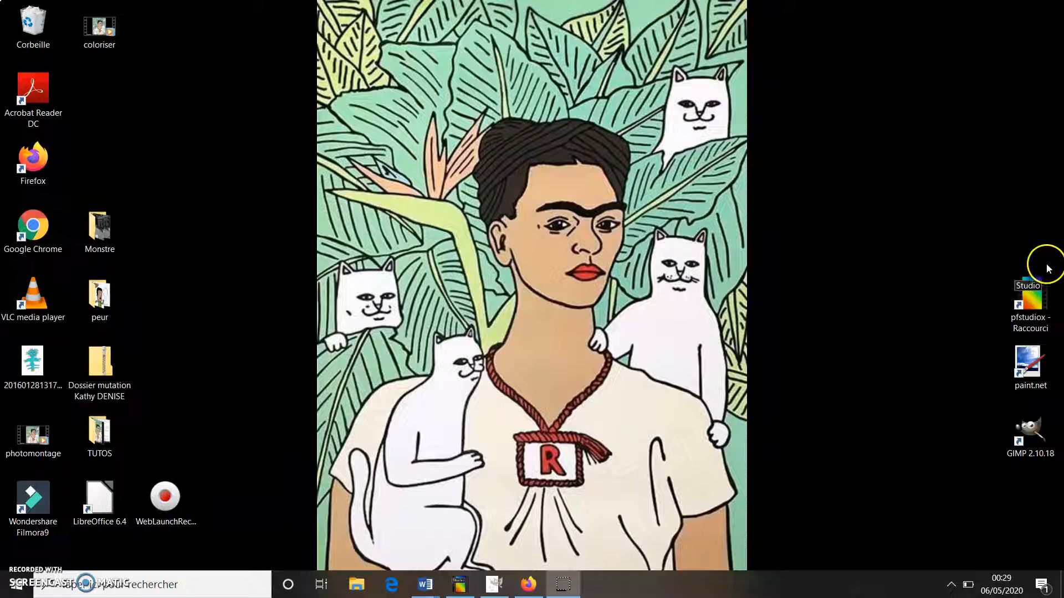
# - Switch to Firefox, open pixlr.com from the existing pixlr search results and launch the advanced Pixlr E editor
pyautogui.click(527, 585)
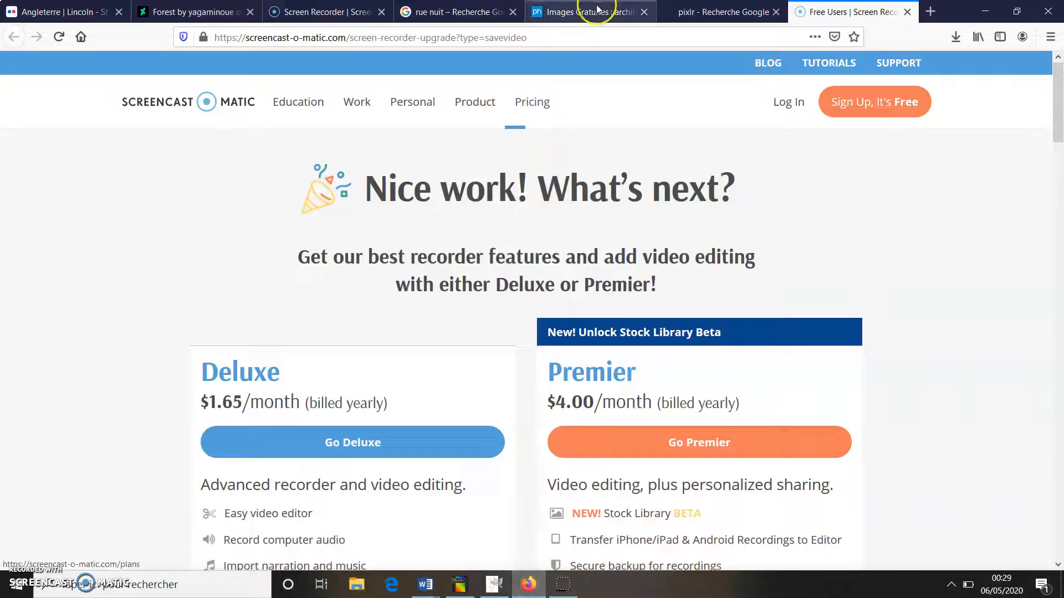
pyautogui.click(690, 9)
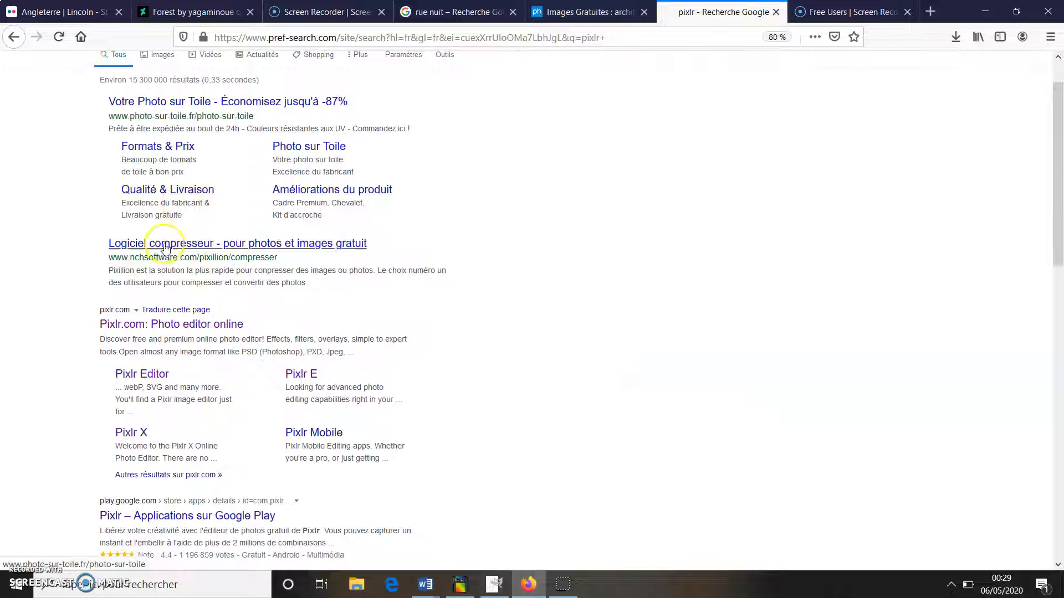
pyautogui.scroll(2, 194, 204)
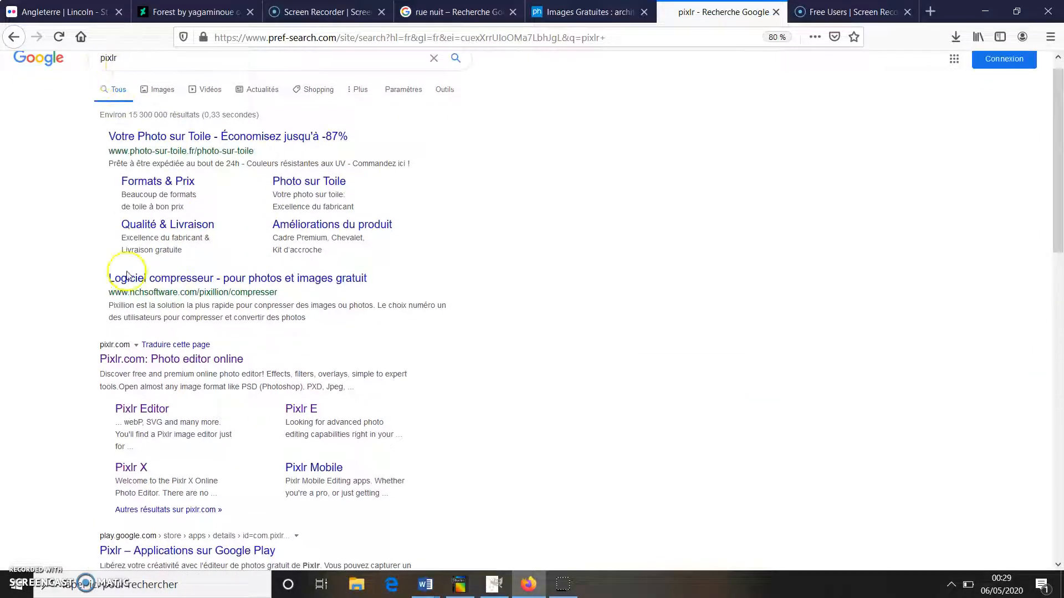
pyautogui.click(133, 360)
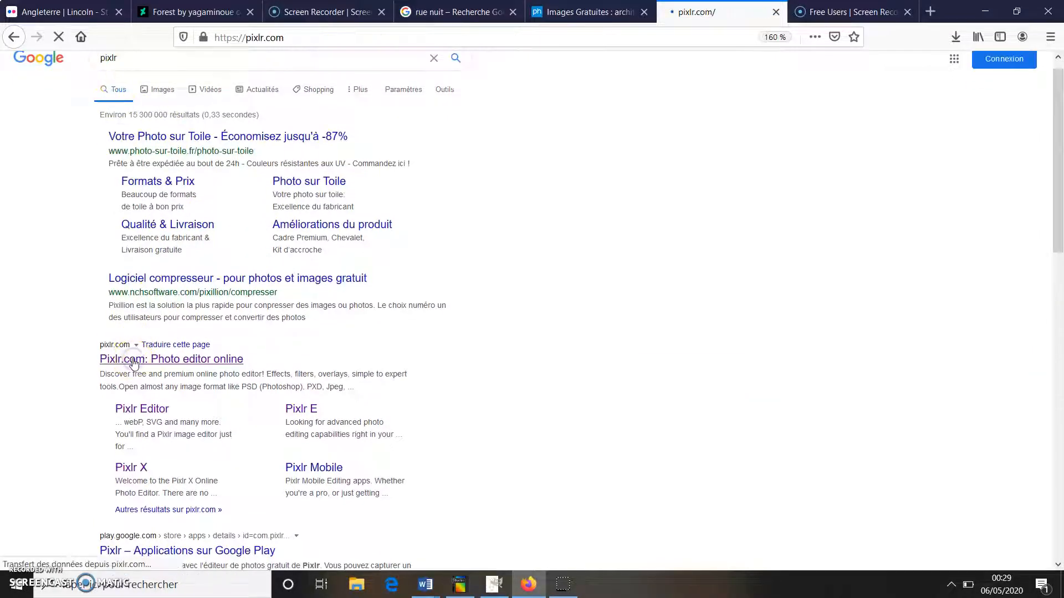
pyautogui.scroll(-6, 281, 391)
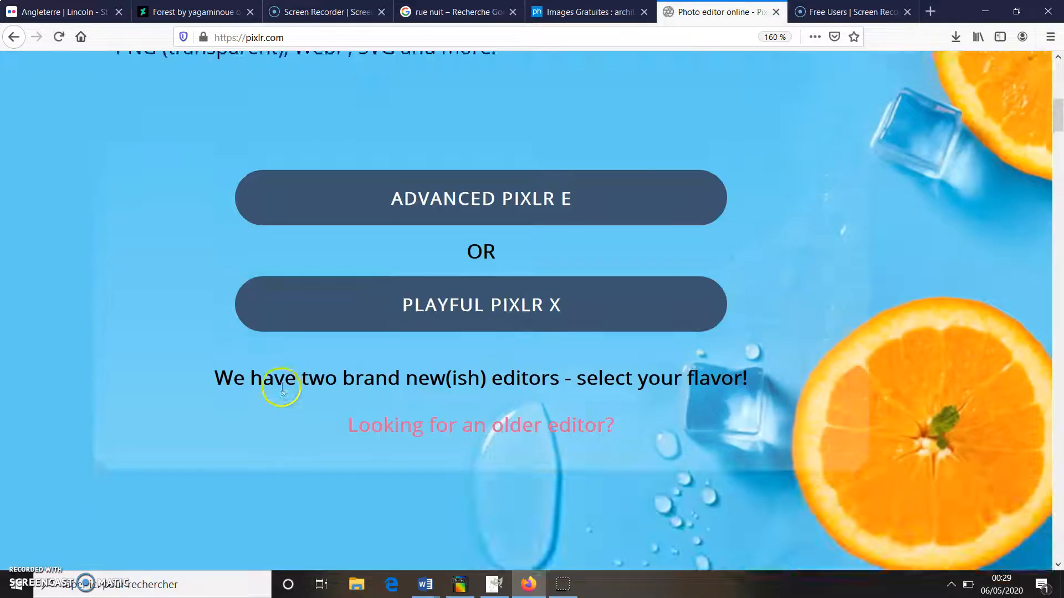
pyautogui.click(435, 199)
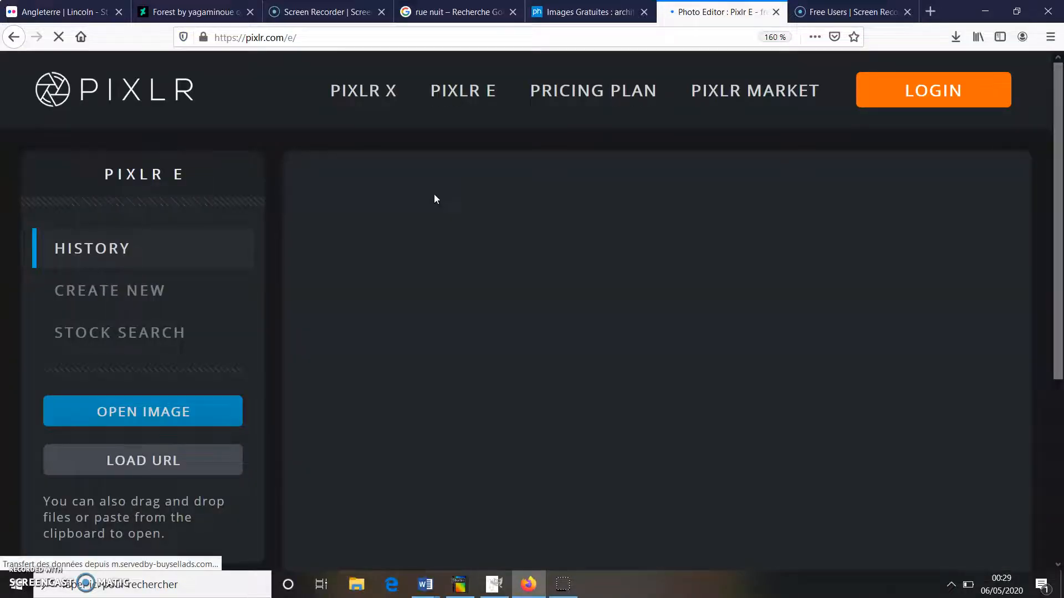
# - Open the night street image Puerto-Rico-San-Juan-street-night-houses-lights_m from the Monstre folder on the desktop
pyautogui.click(165, 411)
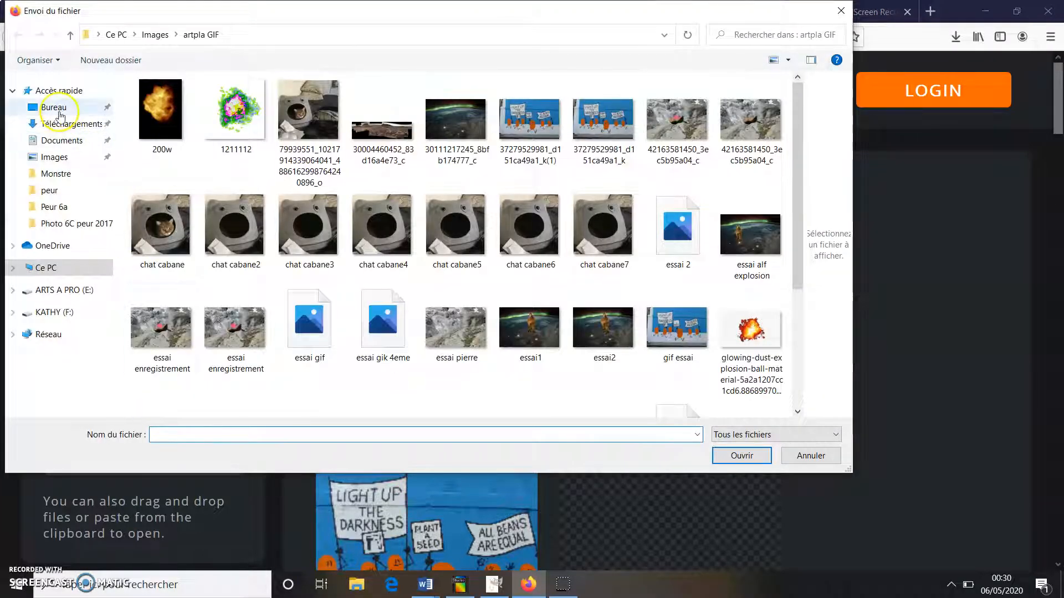
pyautogui.click(54, 108)
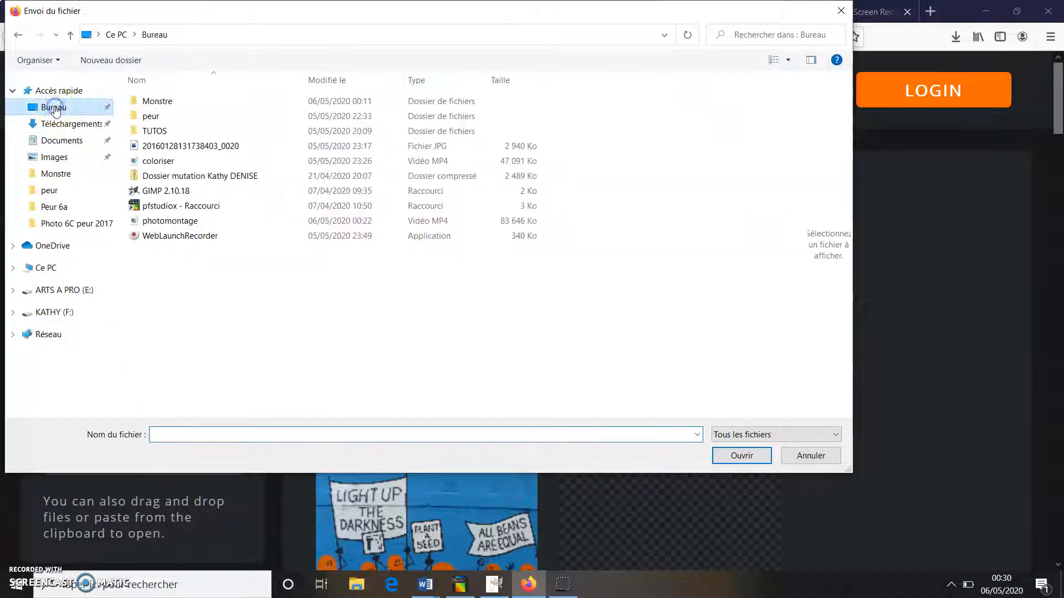
pyautogui.doubleClick(159, 101)
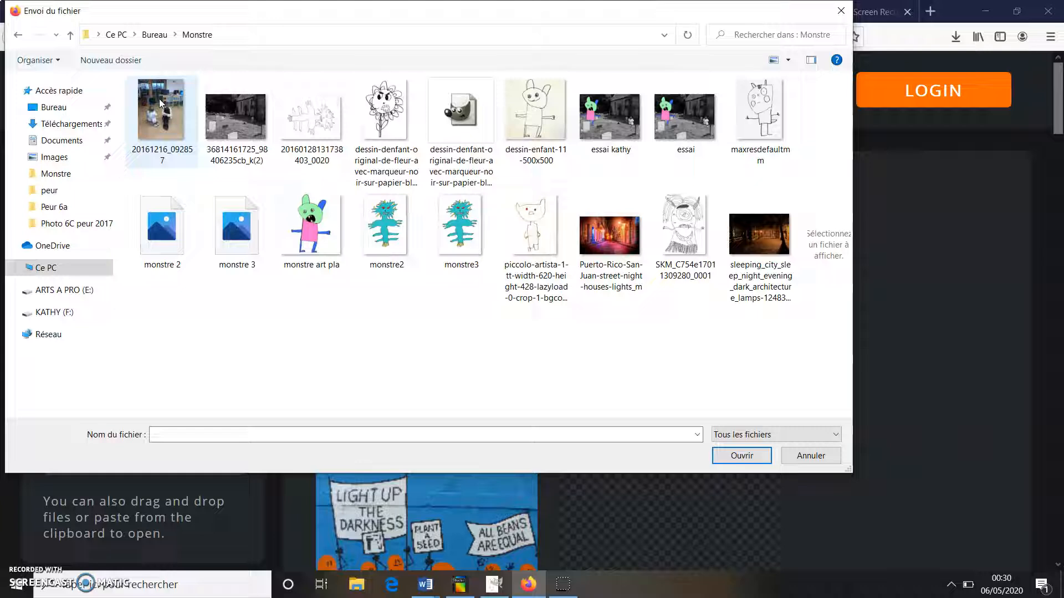
pyautogui.click(766, 234)
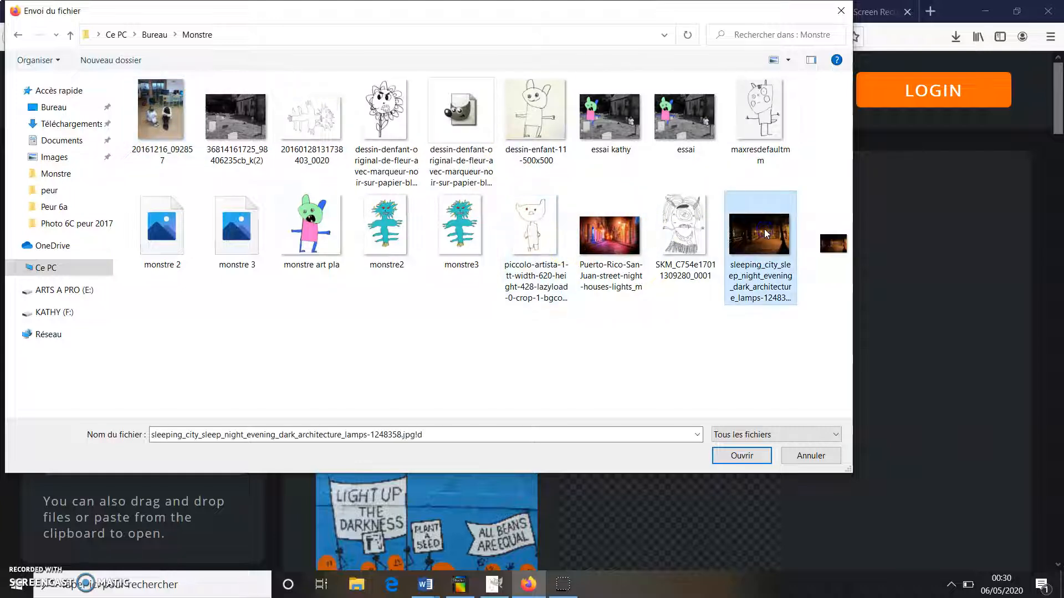
pyautogui.click(623, 233)
pyautogui.click(732, 456)
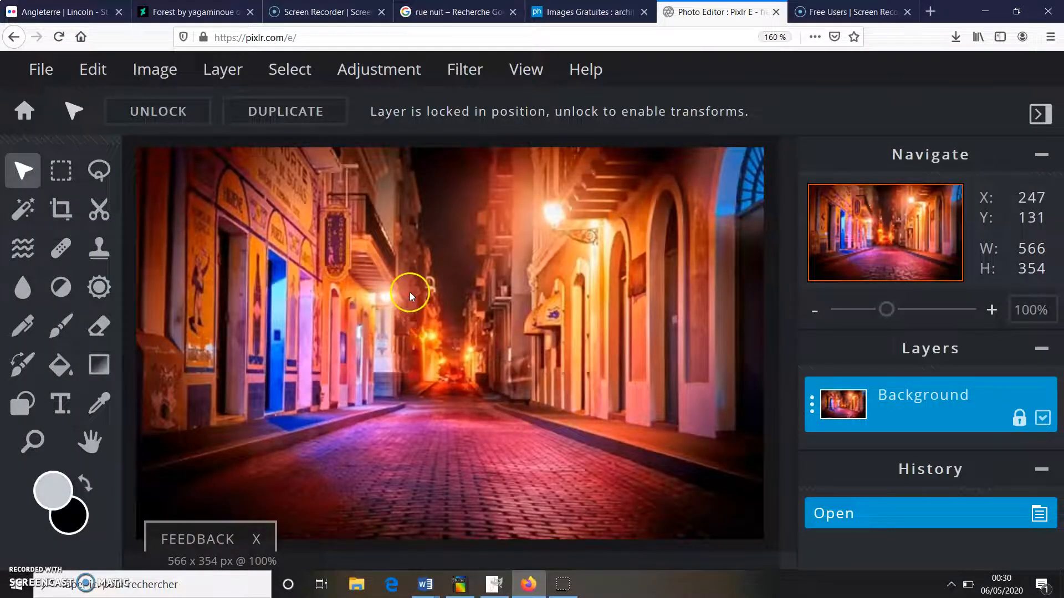
# - Open the photo 20161216_092857 from the Monstre folder, pre-resizing it to Ultra HD at 2880 x 3840
pyautogui.click(37, 77)
pyautogui.click(52, 117)
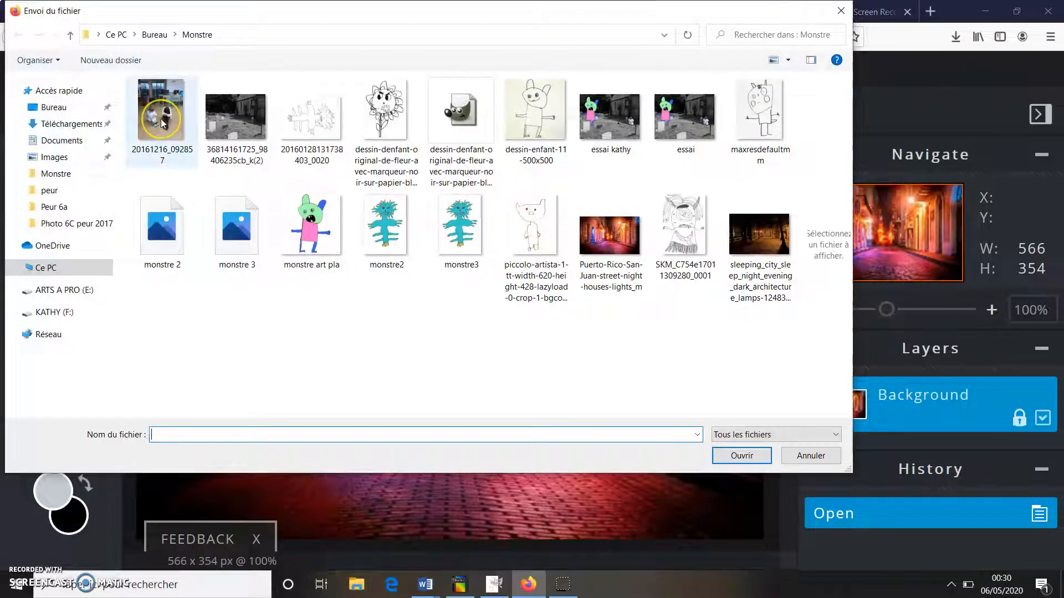
pyautogui.click(161, 119)
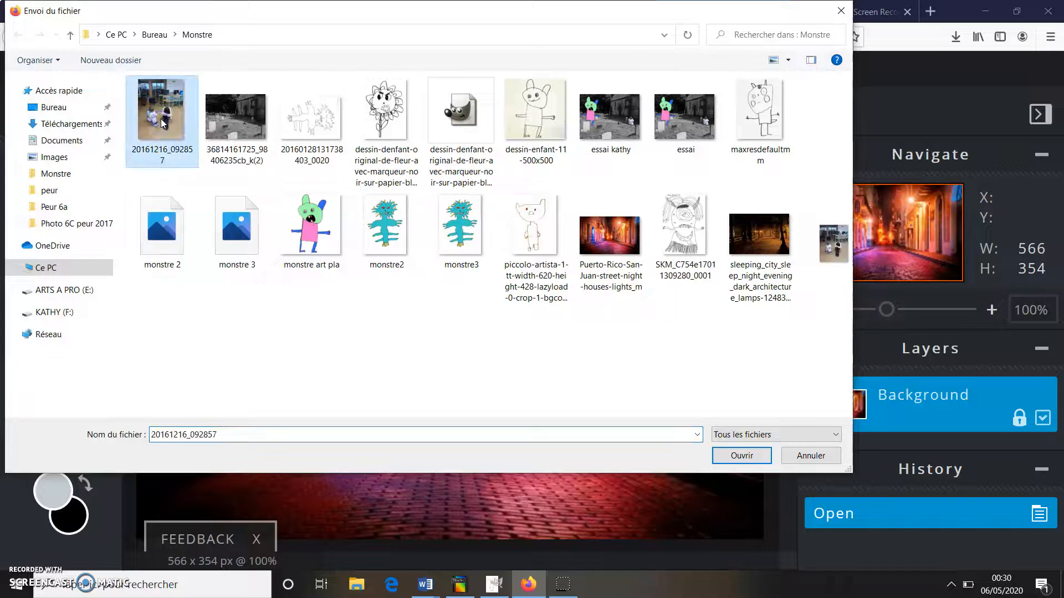
pyautogui.click(744, 455)
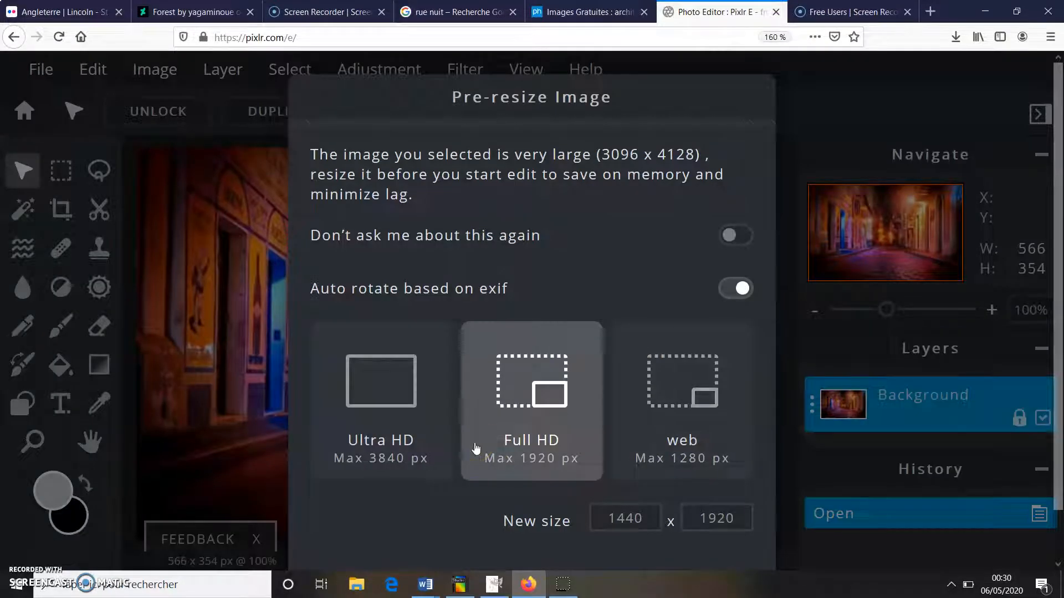
pyautogui.click(417, 424)
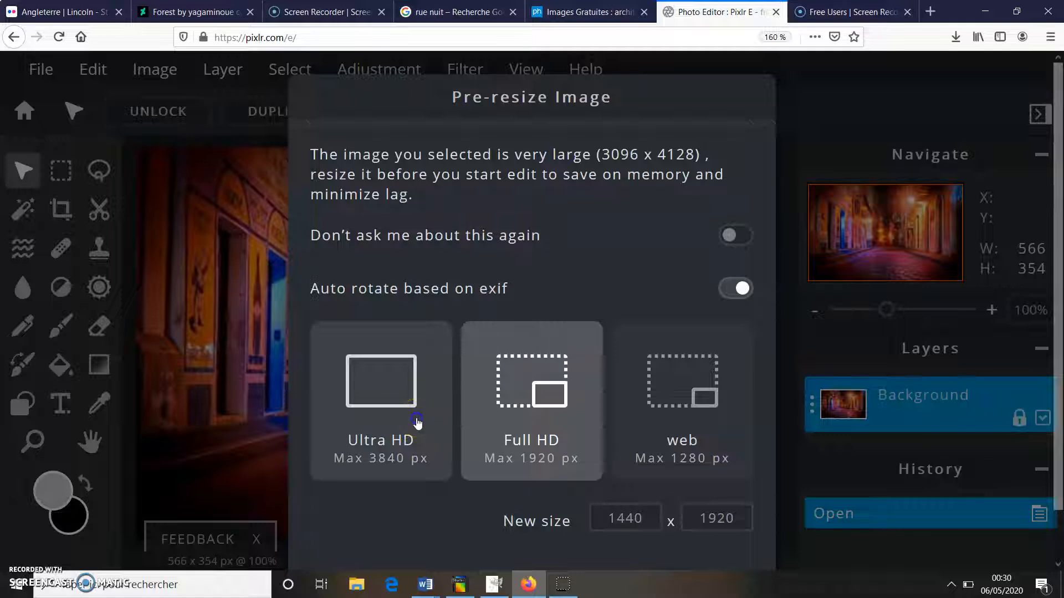
pyautogui.click(418, 424)
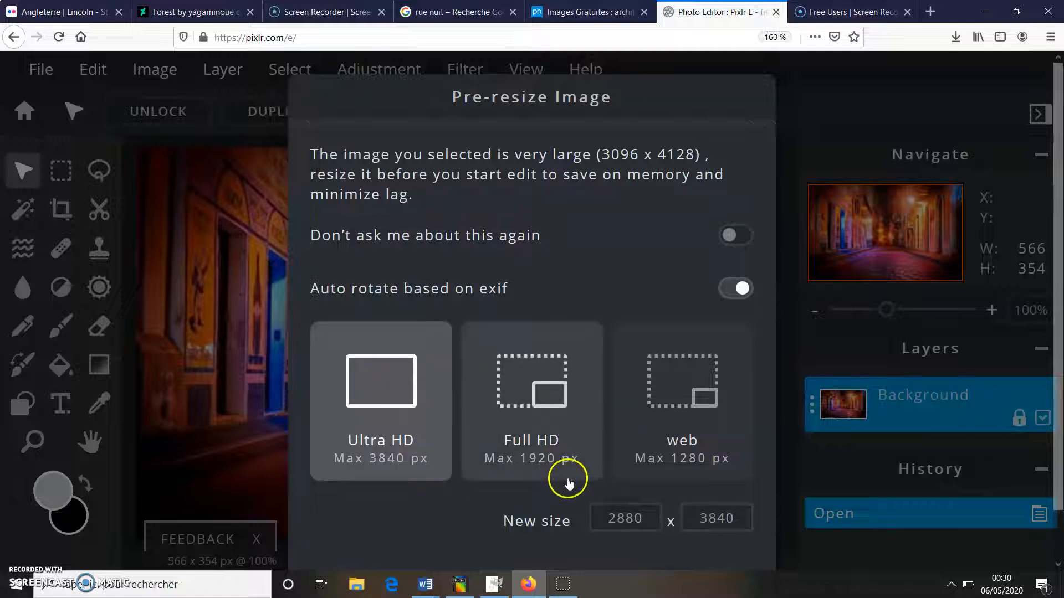
pyautogui.scroll(-1, 576, 258)
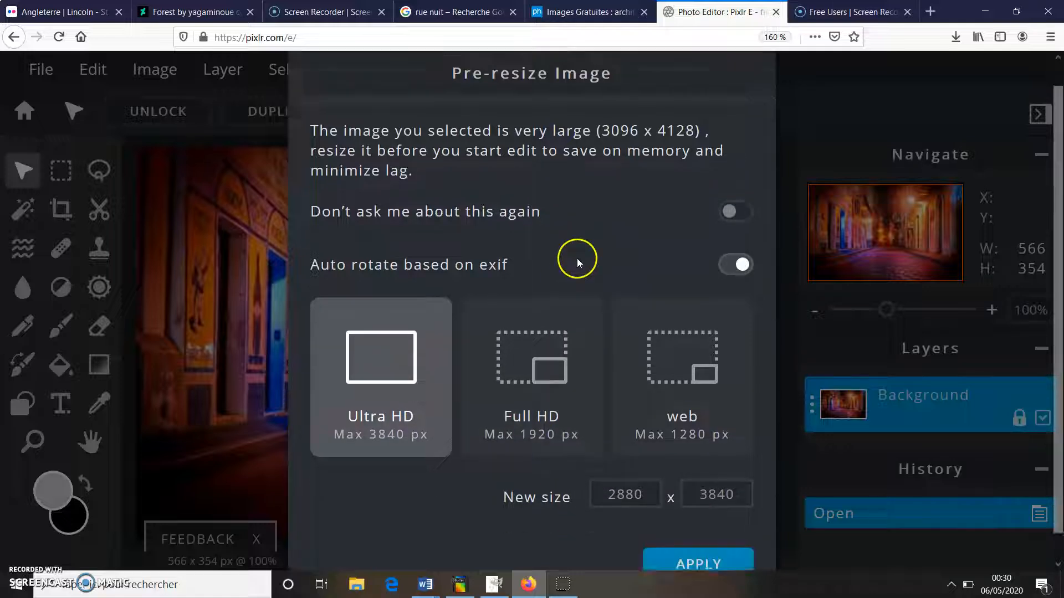
pyautogui.click(684, 535)
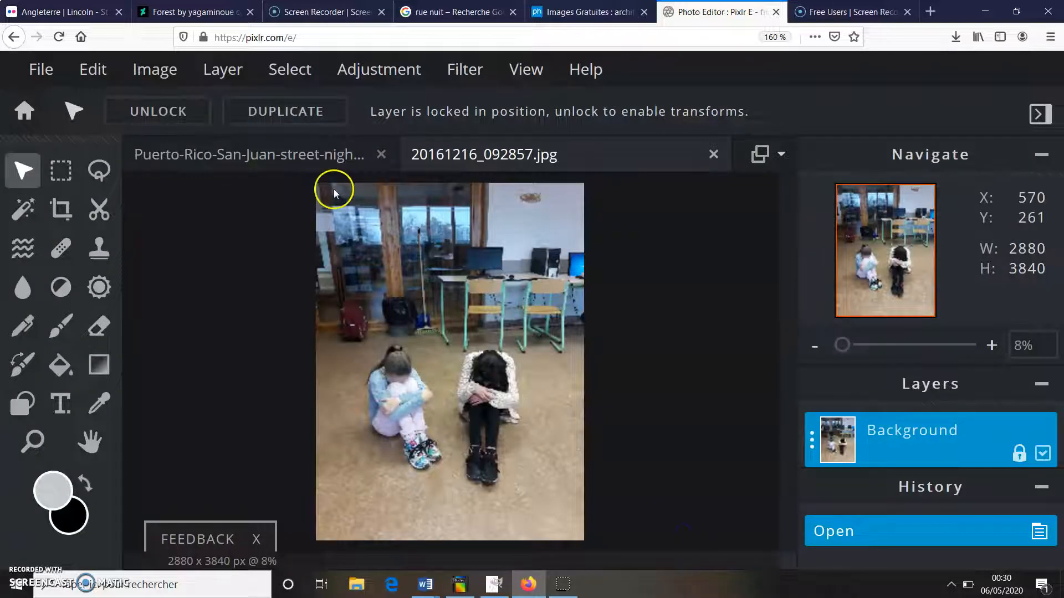
# - Open the drawing monstre2 from the Monstre folder, pre-resizing it to Ultra HD
pyautogui.click(42, 69)
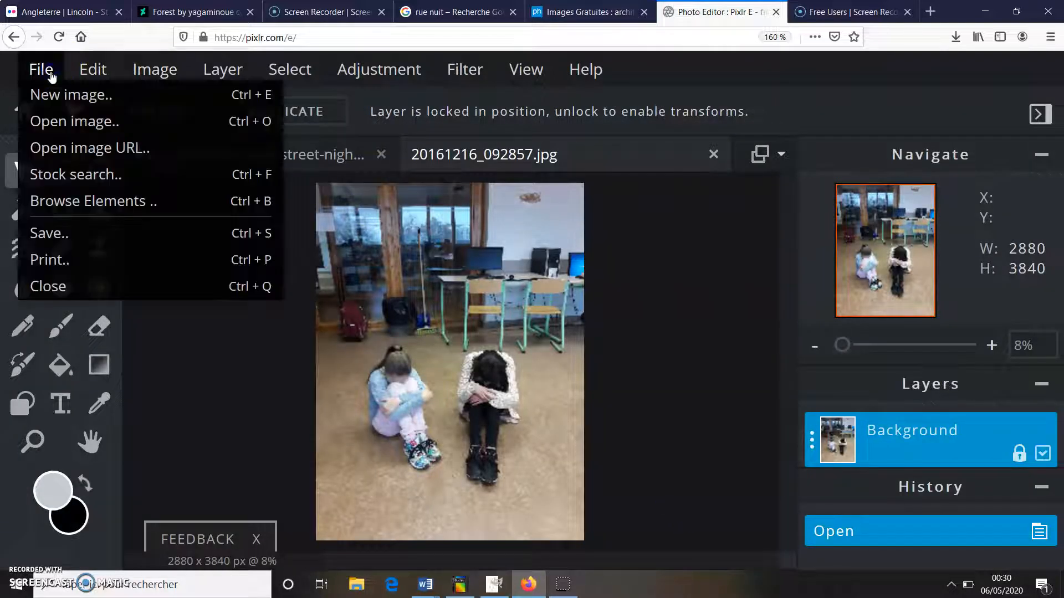
pyautogui.click(56, 120)
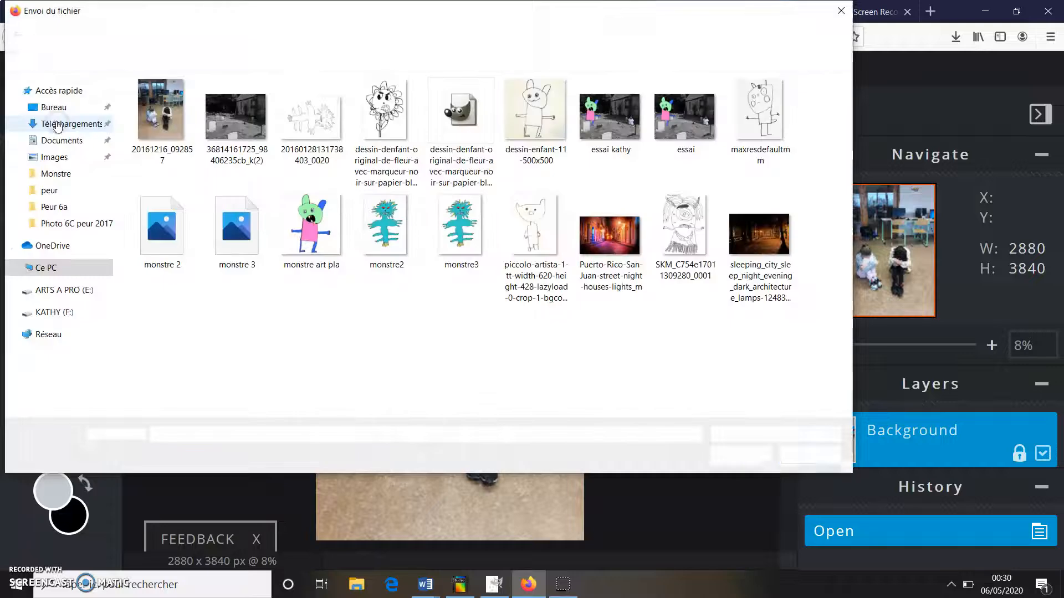
pyautogui.click(380, 214)
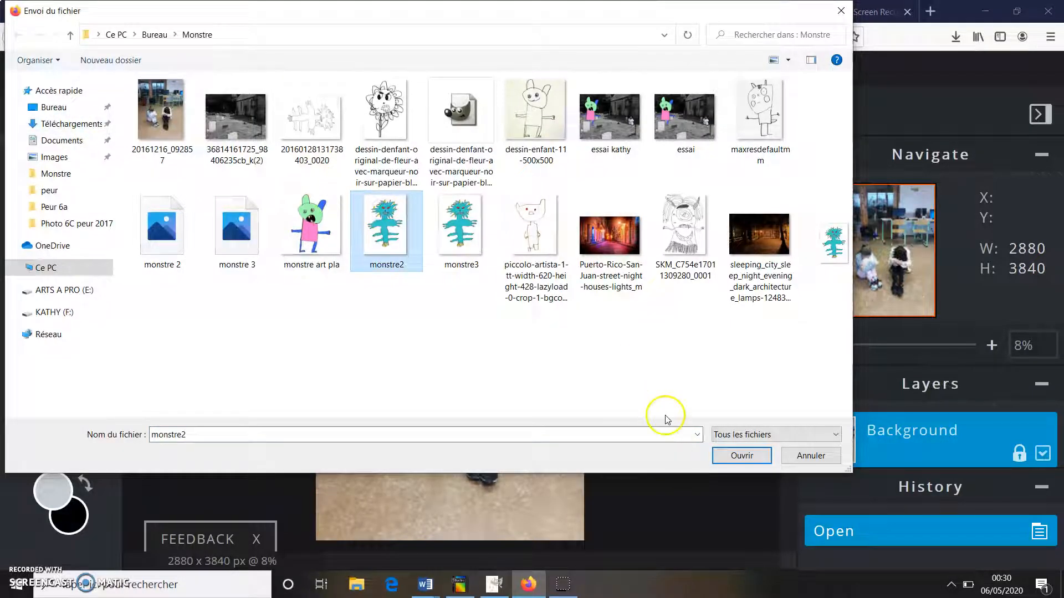
pyautogui.click(723, 456)
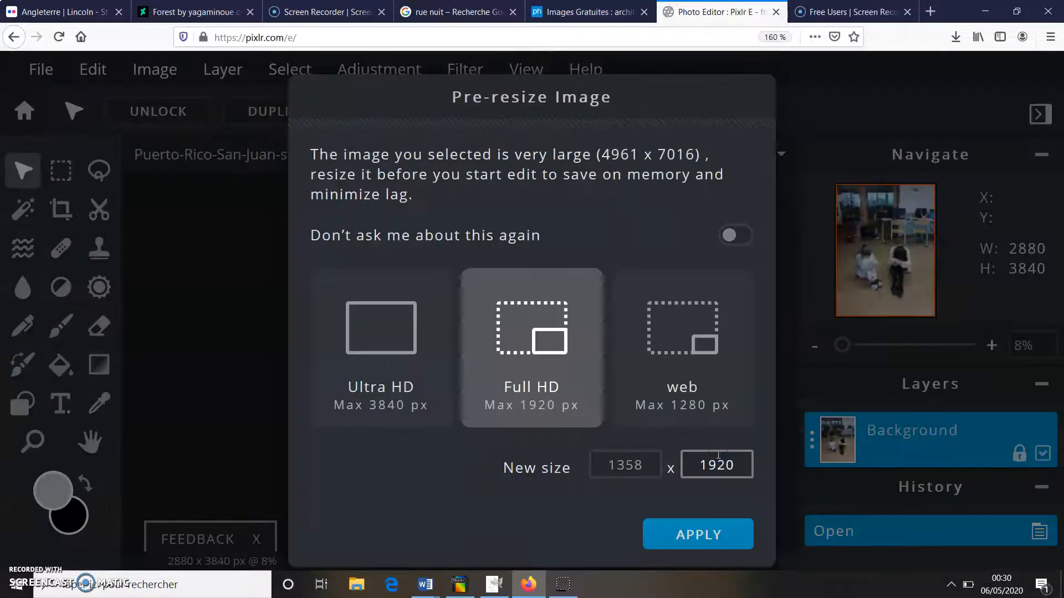
pyautogui.click(428, 371)
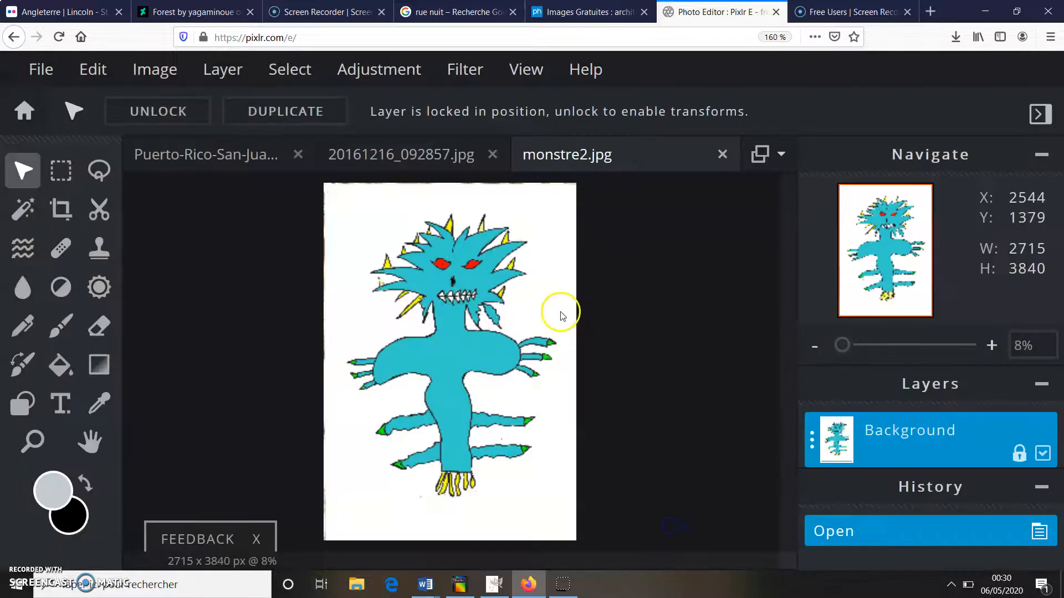
# - Look through the three open images: the night street, the photo of the seated children and the monster drawing
pyautogui.click(440, 162)
pyautogui.click(253, 160)
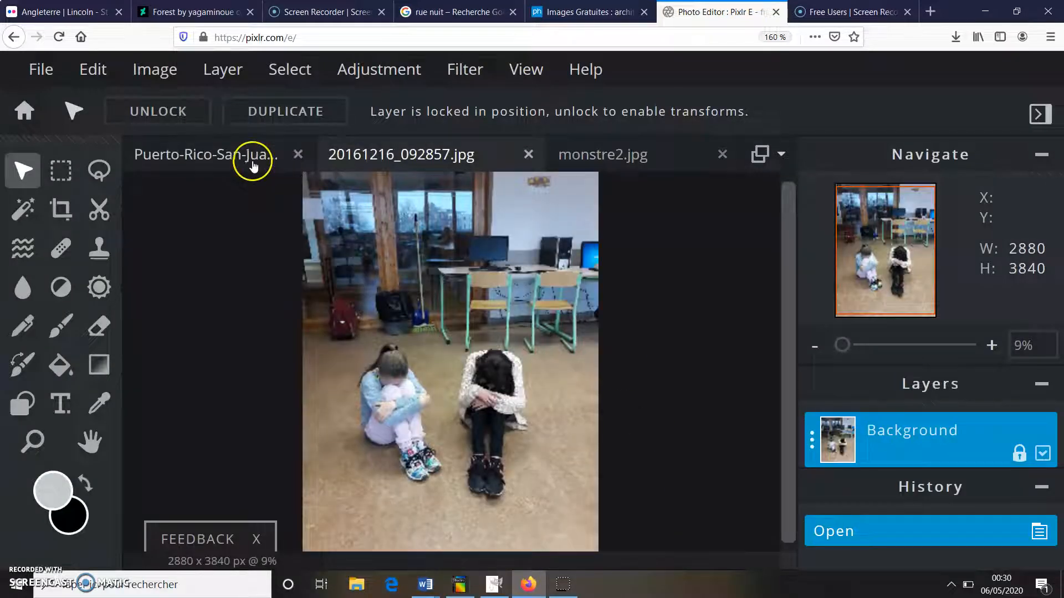
pyautogui.click(380, 161)
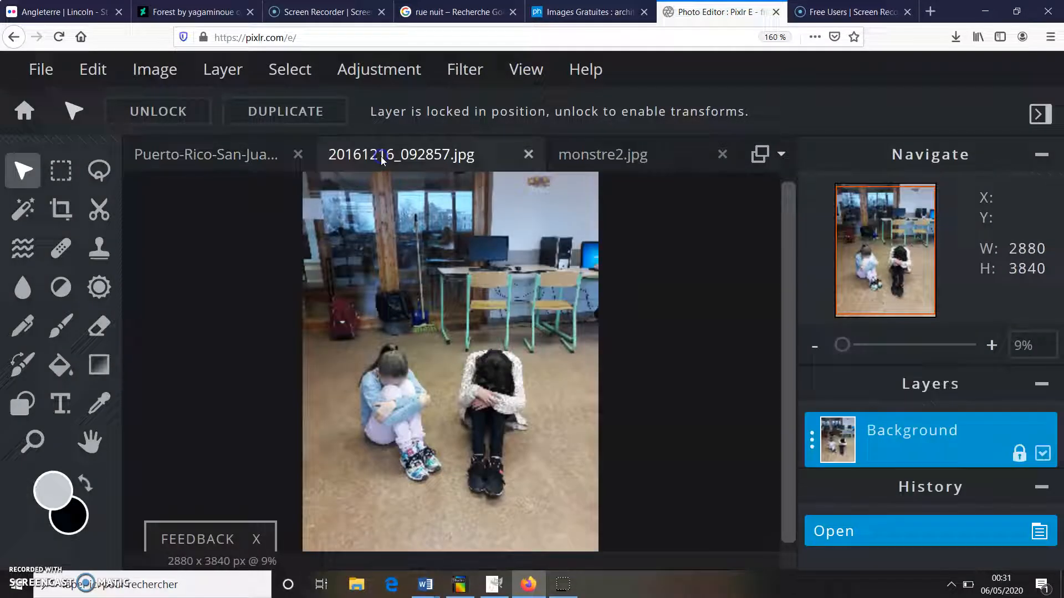
pyautogui.click(553, 156)
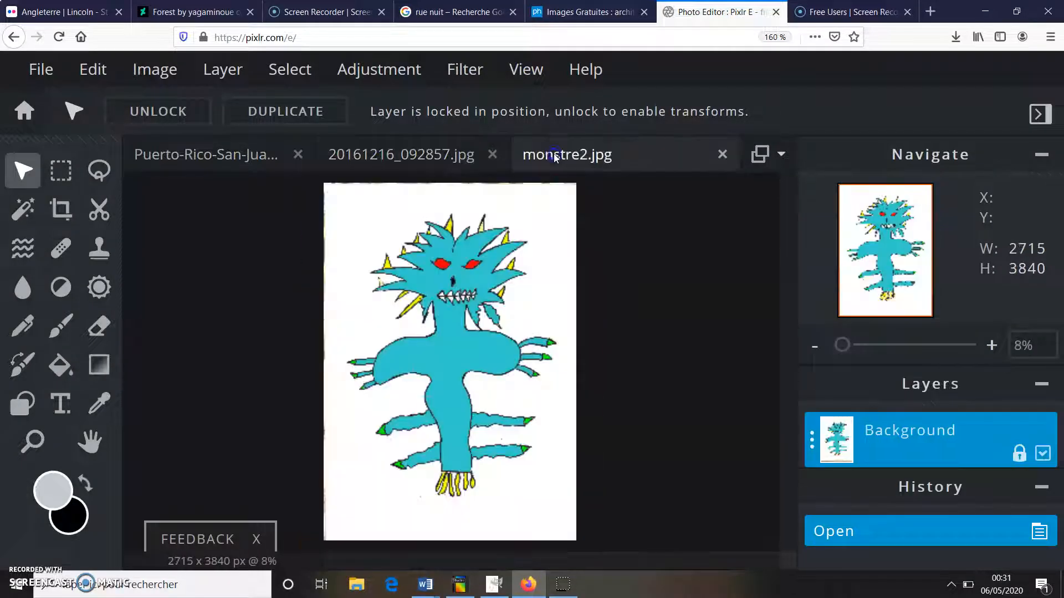
pyautogui.click(240, 154)
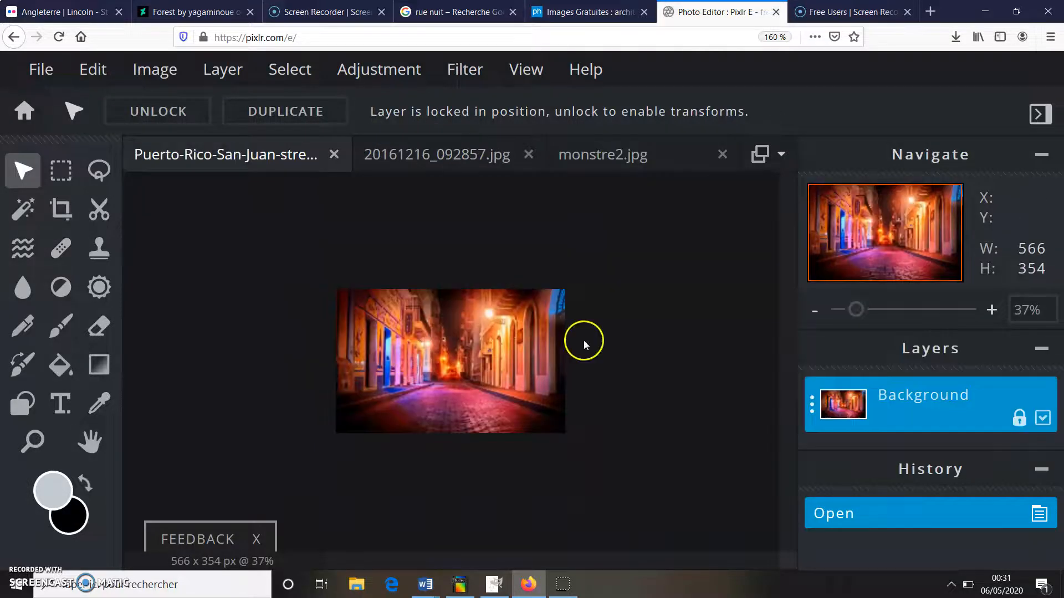
pyautogui.scroll(3, 513, 350)
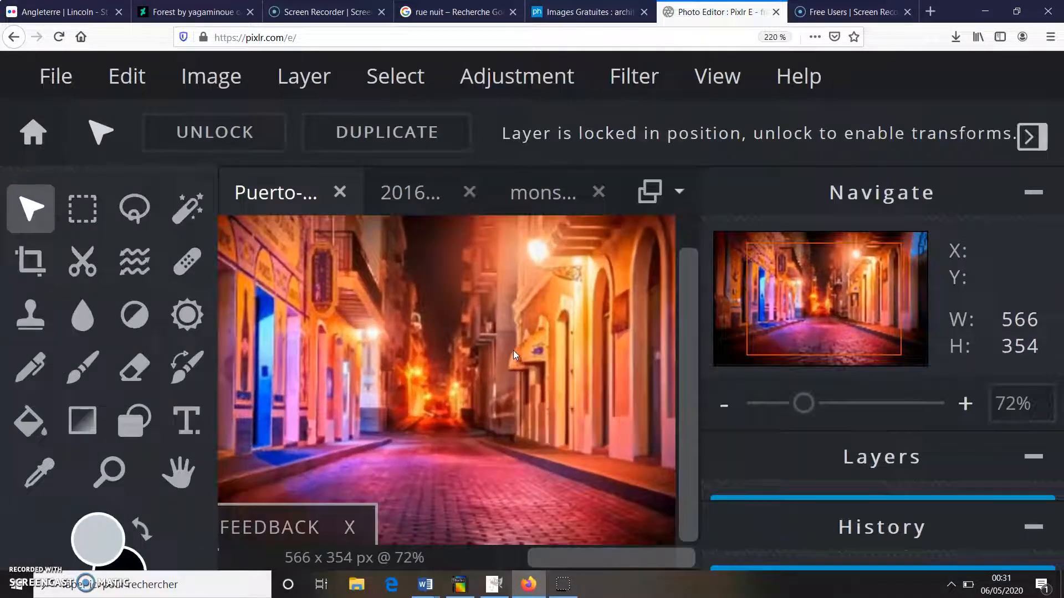
pyautogui.scroll(-2, 513, 350)
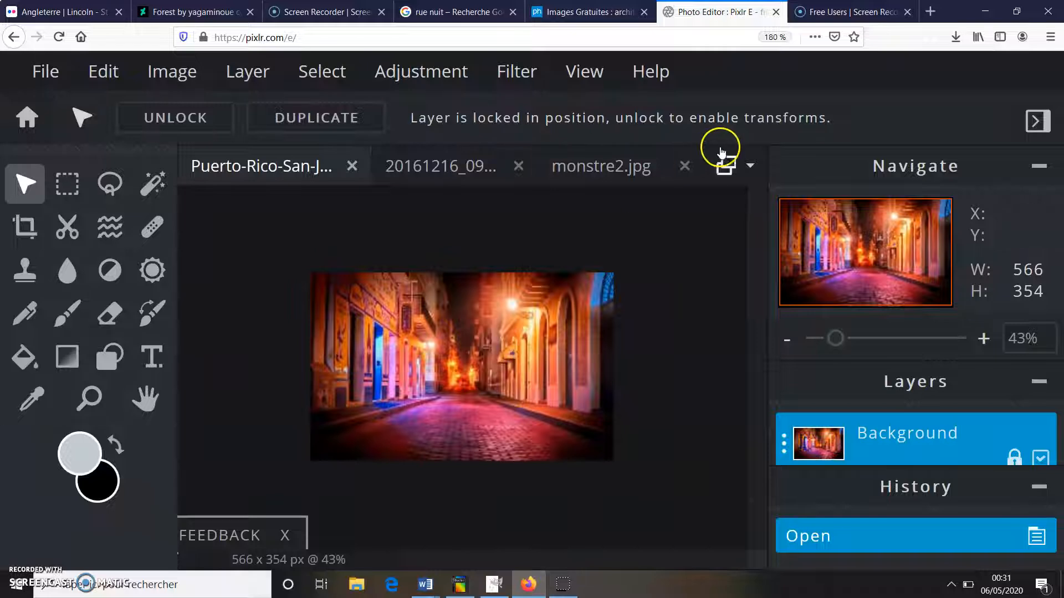
pyautogui.click(723, 165)
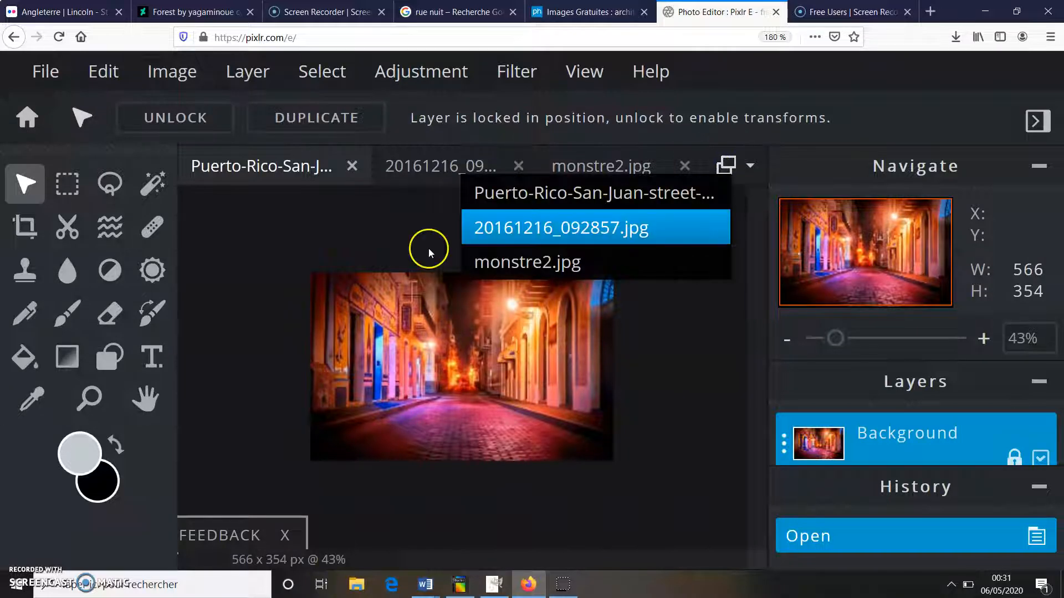
# - Bring up the photo 20161216_092857 of the seated children and activate the Lasso tool for selecting them
pyautogui.click(420, 165)
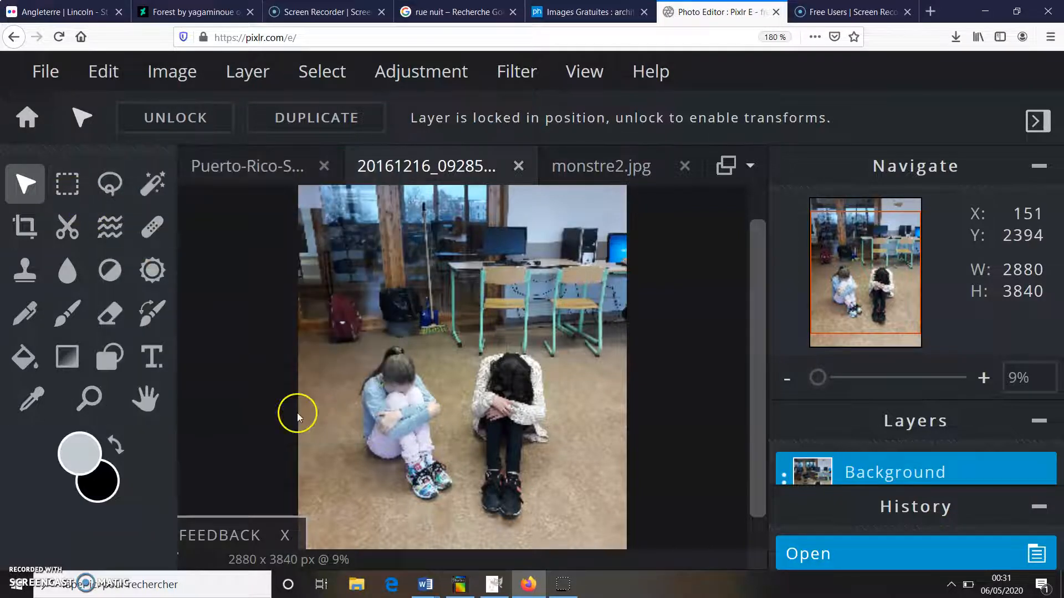
pyautogui.click(112, 191)
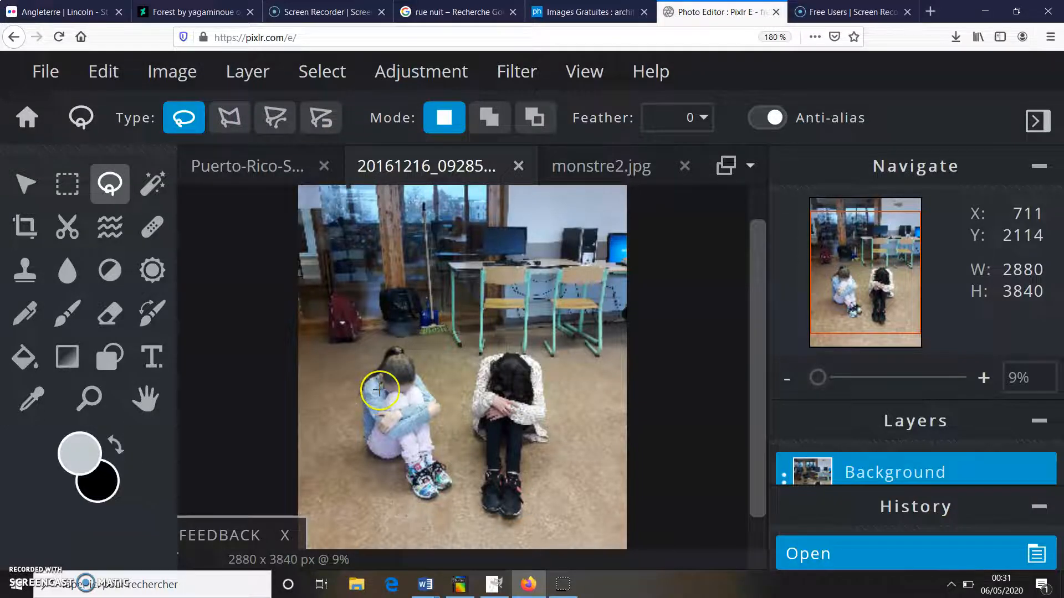
pyautogui.hotkey('ctrl', '+')
pyautogui.hotkey('ctrl', '+')
pyautogui.hotkey('ctrl', '+')
pyautogui.hotkey('ctrl', '+')
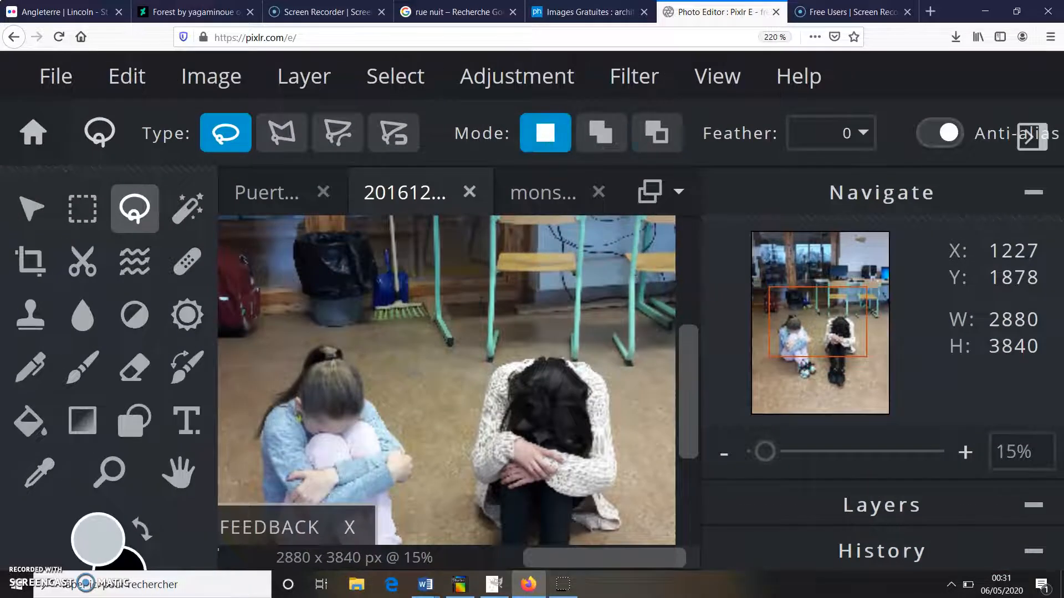
pyautogui.hotkey('ctrl', '-')
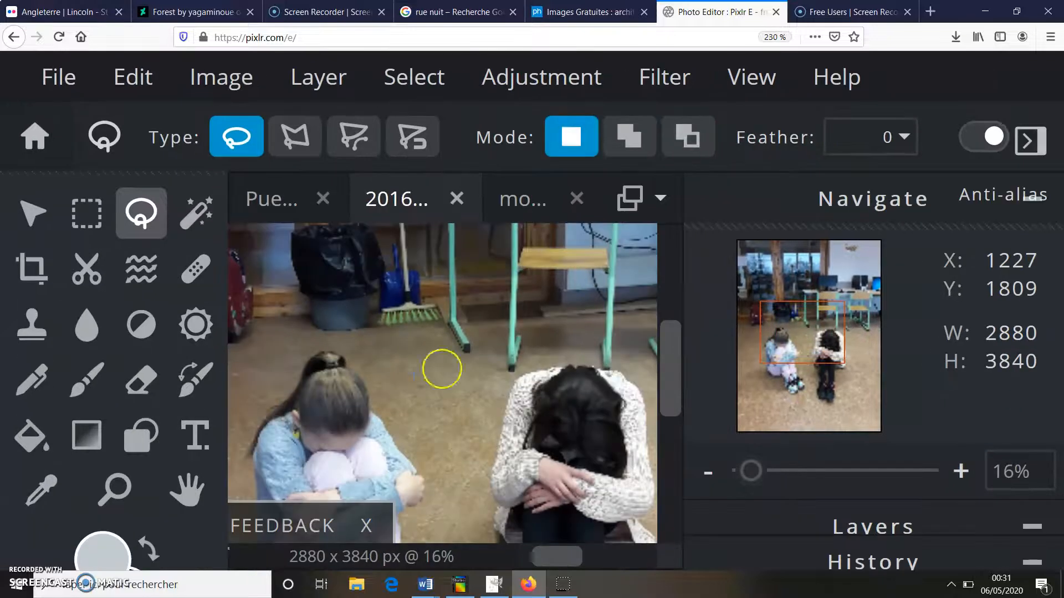
pyautogui.moveTo(670, 353)
pyautogui.mouseDown()
pyautogui.moveTo(666, 407)
pyautogui.moveTo(667, 395)
pyautogui.mouseUp()
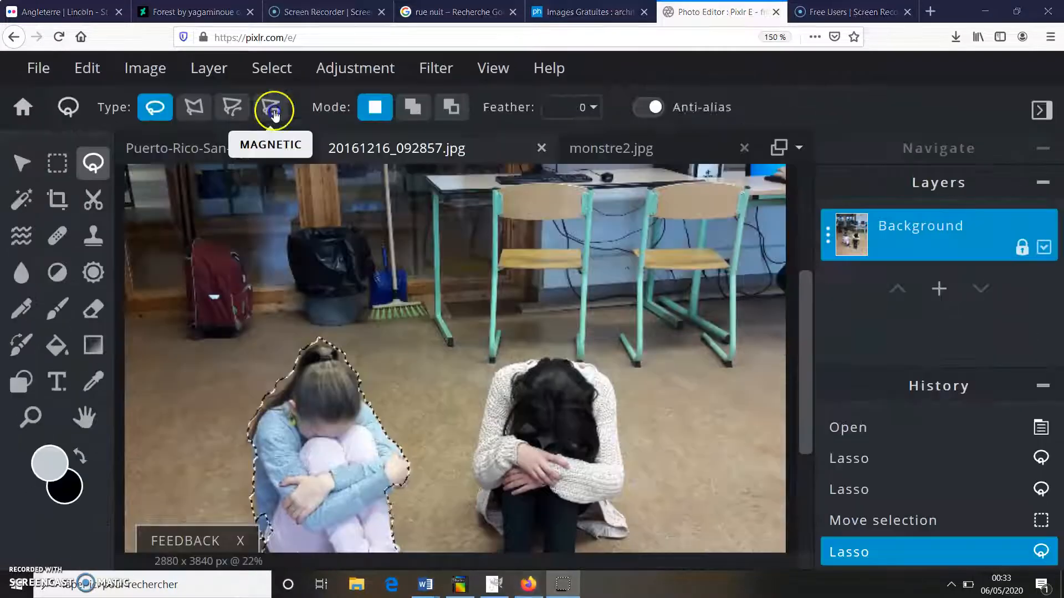
pyautogui.click(273, 110)
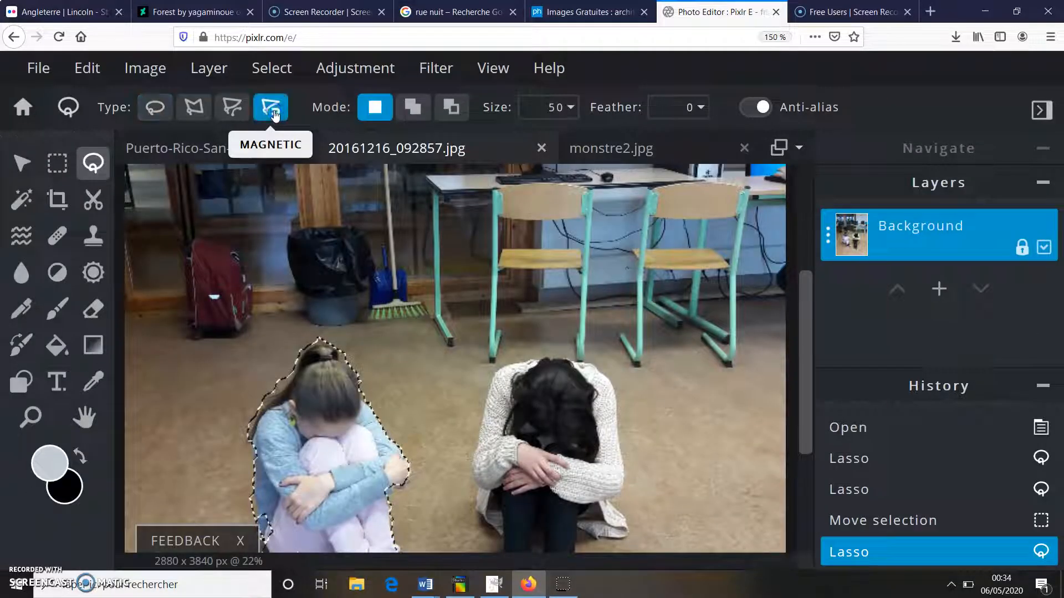
pyautogui.press('alt')
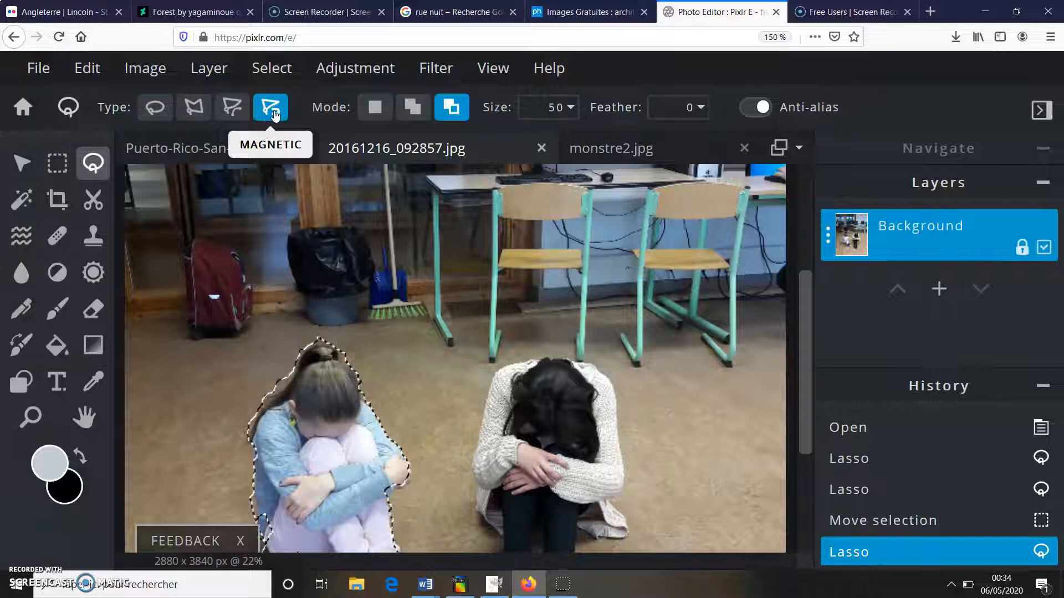
pyautogui.hotkey('ctrl', 'd')
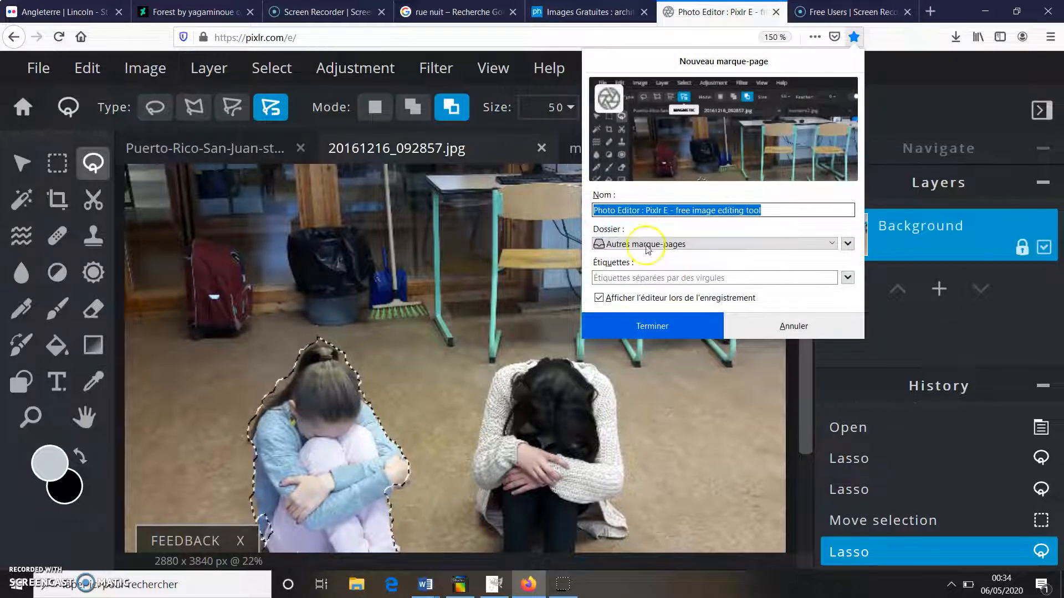
pyautogui.click(776, 325)
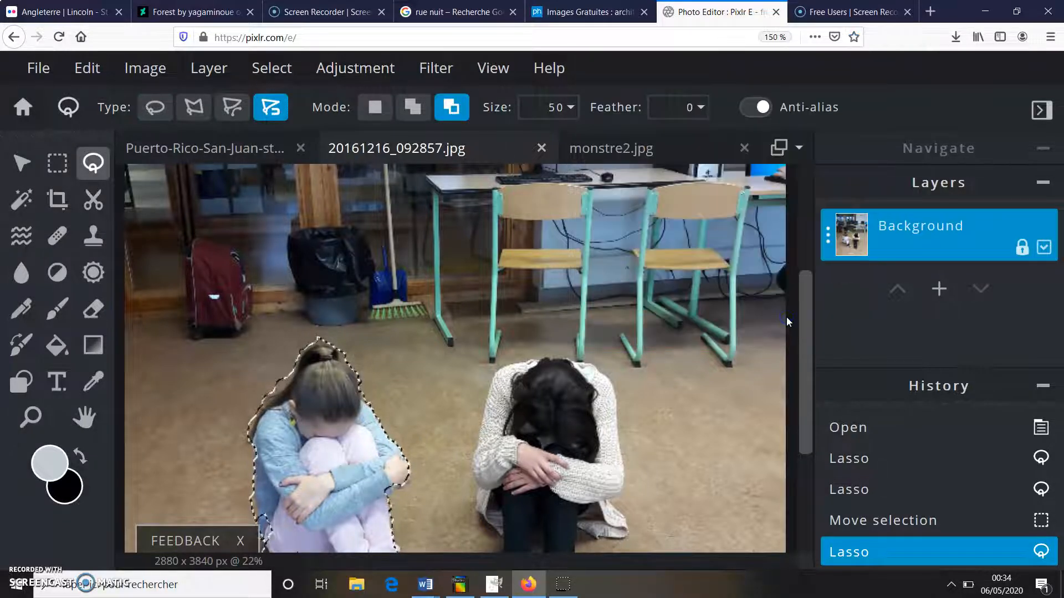
pyautogui.hotkey('ctrl', 'd')
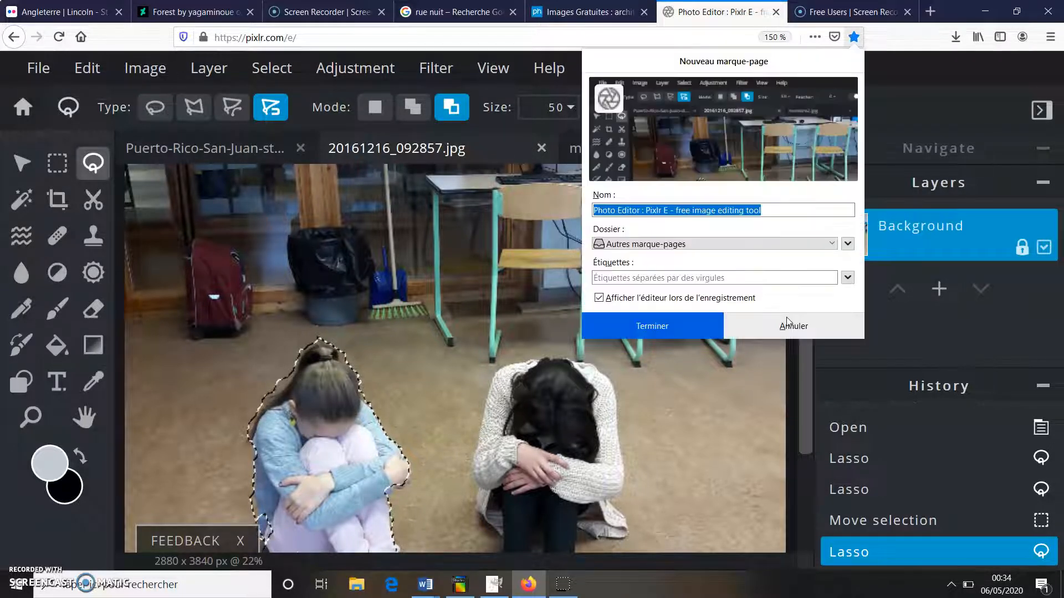
pyautogui.click(814, 331)
# - Deselect the existing lasso selection around the girl in the blue sweater
pyautogui.scroll(-2, 487, 371)
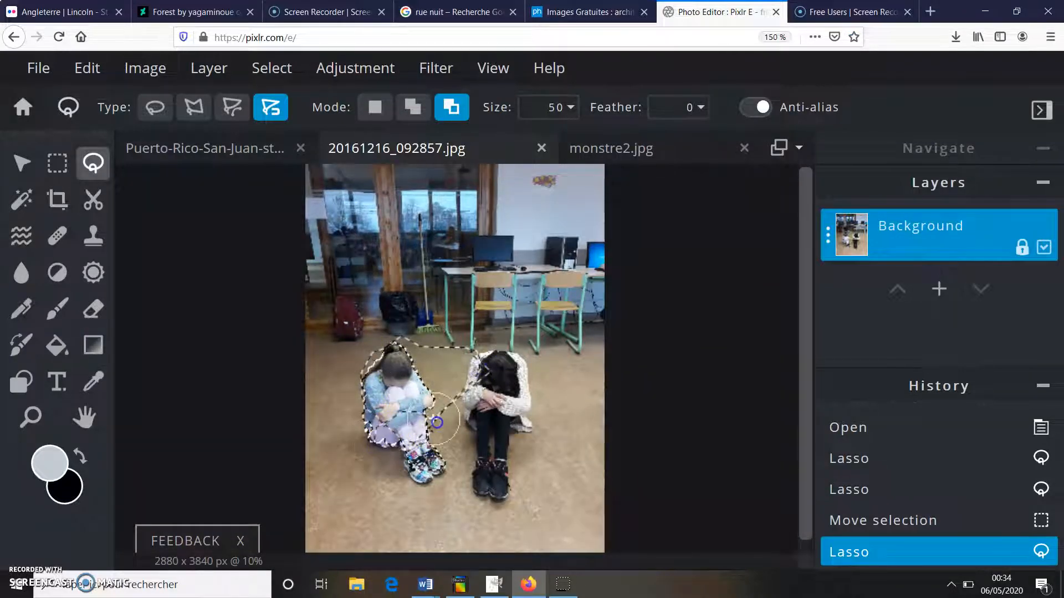
pyautogui.click(64, 162)
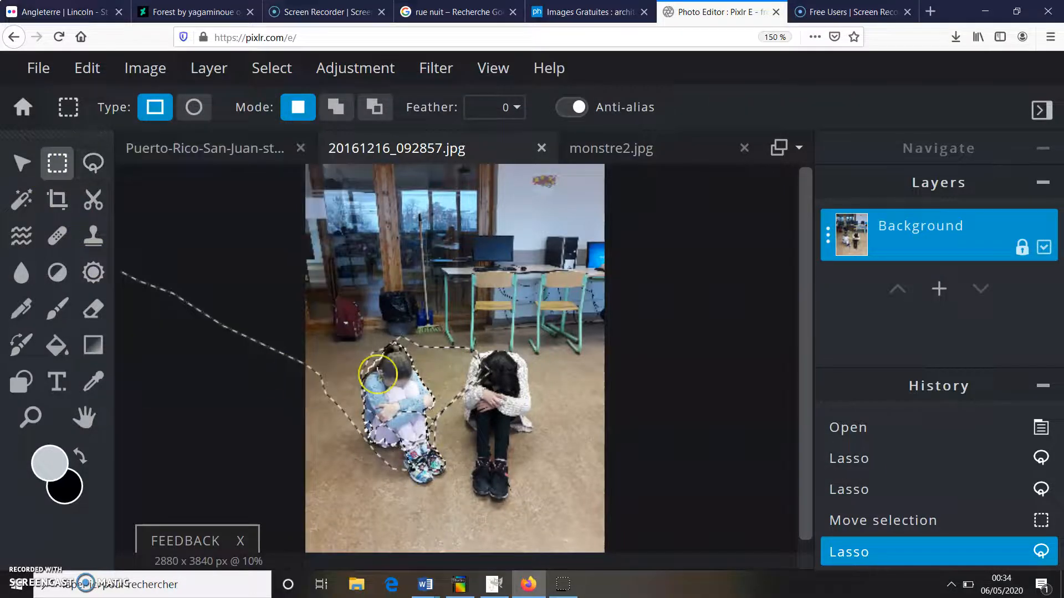
pyautogui.click(377, 374)
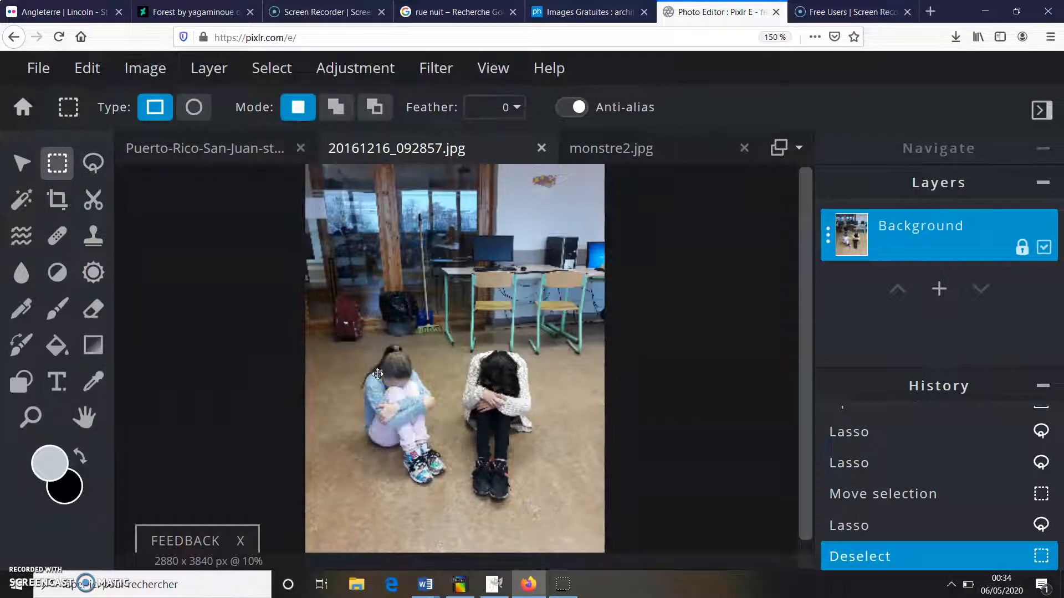
# - Trace a selection around the whole girl in the blue sweater with the magnetic Lasso, from ponytail to shoes
pyautogui.click(93, 163)
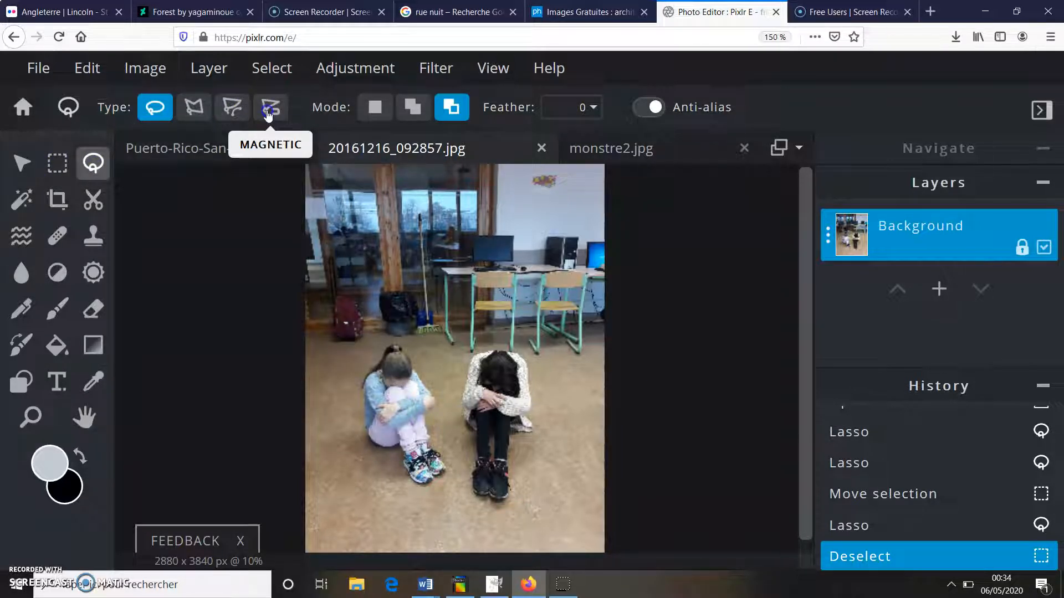
pyautogui.click(268, 113)
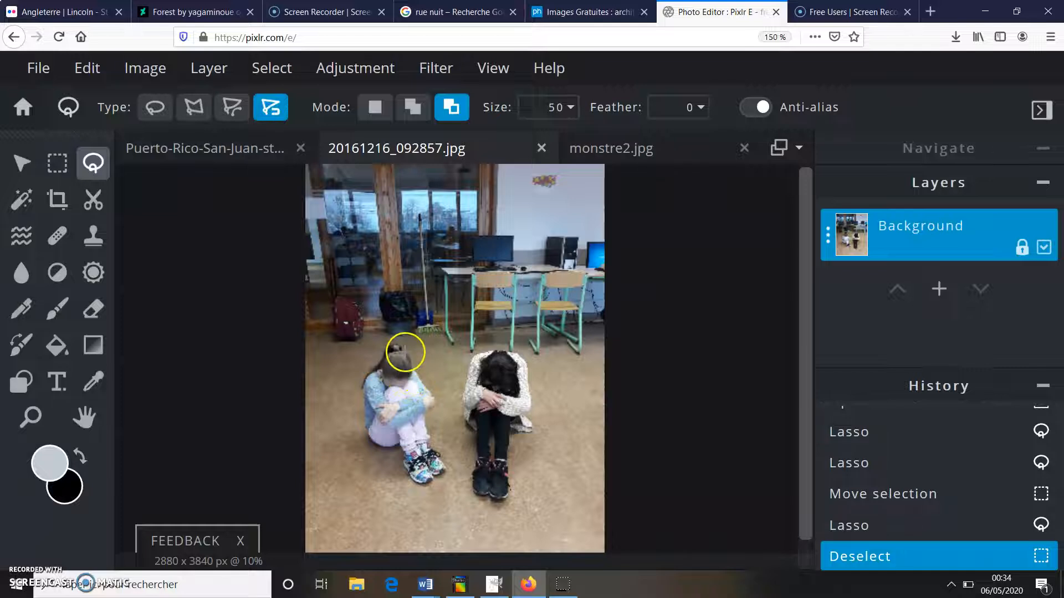
pyautogui.hotkey('ctrl', '+')
pyautogui.hotkey('ctrl', '+')
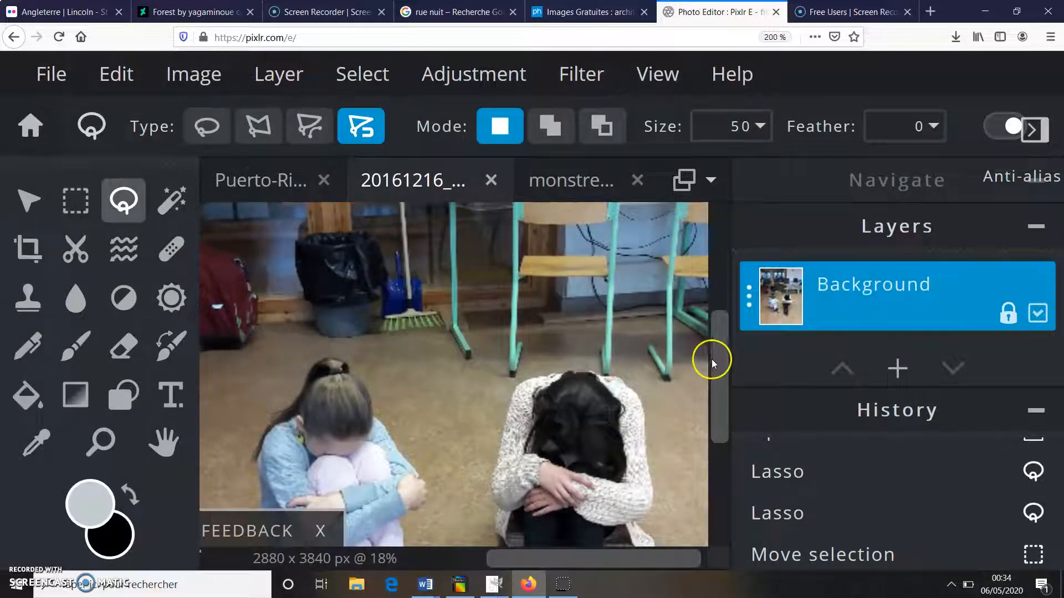
pyautogui.moveTo(711, 363); pyautogui.dragTo(699, 420)
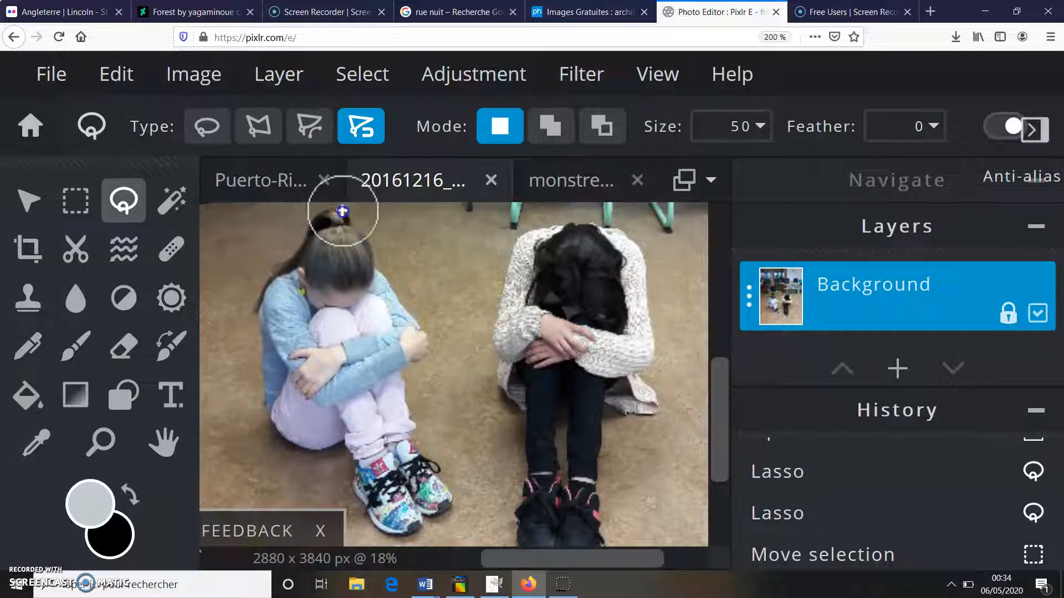
pyautogui.moveTo(344, 218)
pyautogui.mouseDown()
pyautogui.moveTo(368, 237)
pyautogui.moveTo(421, 332)
pyautogui.moveTo(418, 363)
pyautogui.moveTo(404, 368)
pyautogui.moveTo(405, 409)
pyautogui.moveTo(447, 487)
pyautogui.moveTo(407, 532)
pyautogui.moveTo(358, 491)
pyautogui.moveTo(346, 447)
pyautogui.moveTo(306, 450)
pyautogui.moveTo(261, 404)
pyautogui.moveTo(260, 285)
pyautogui.moveTo(277, 254)
pyautogui.moveTo(341, 214)
pyautogui.mouseUp()
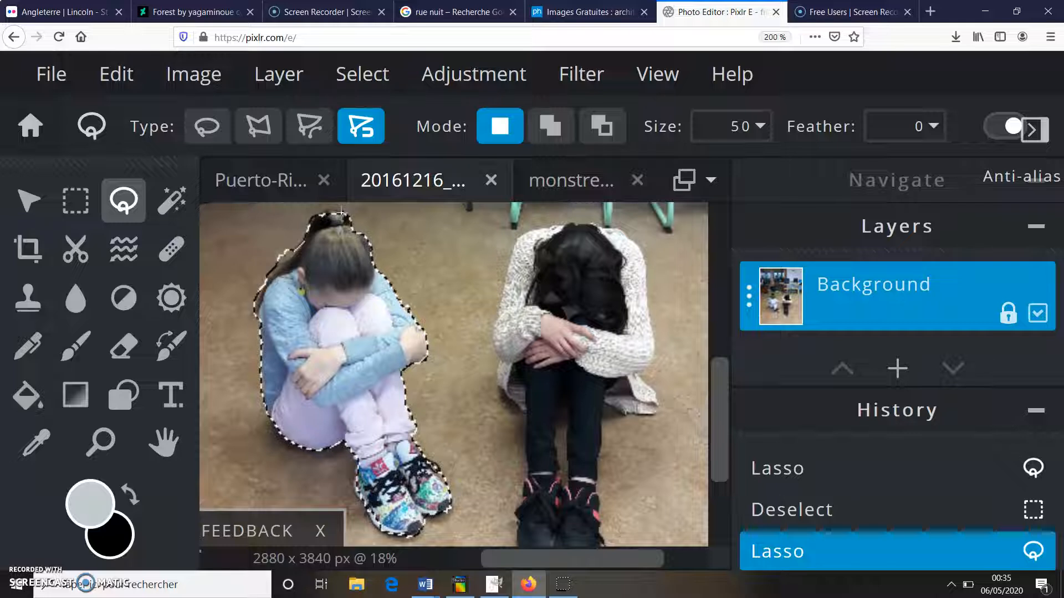
# - Subtract the excess floor area beside the girl's ponytail from the selection with the freehand Lasso
pyautogui.click(193, 130)
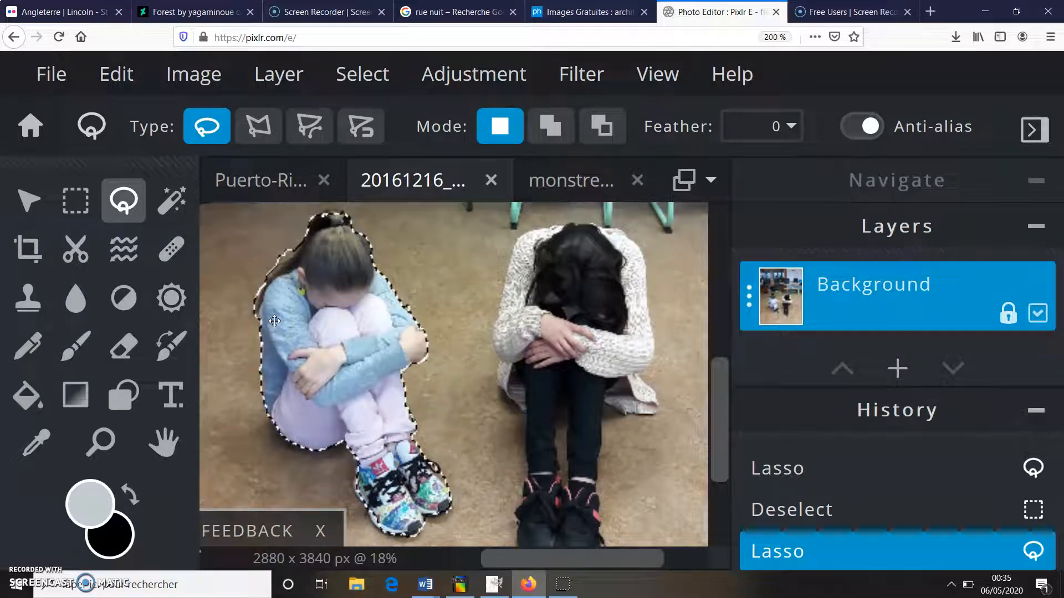
pyautogui.press('alt')
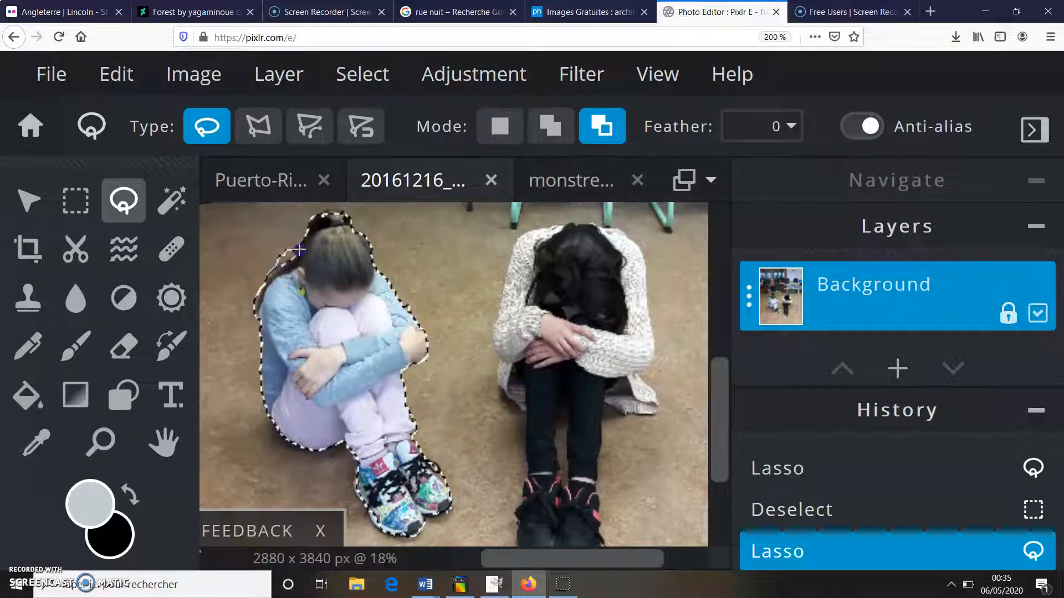
pyautogui.moveTo(284, 242); pyautogui.dragTo(286, 244)
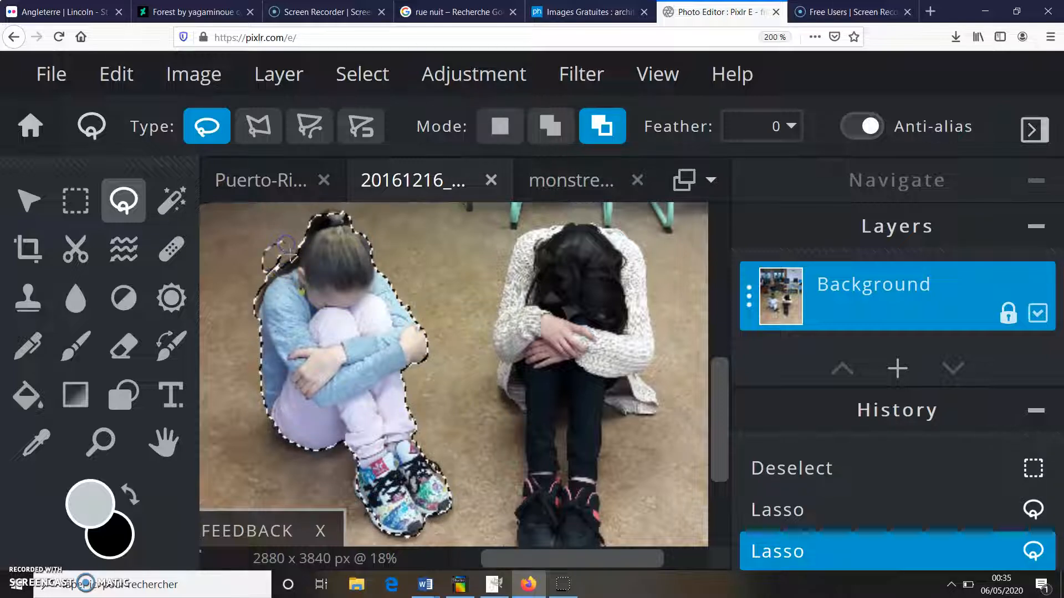
pyautogui.moveTo(286, 244); pyautogui.dragTo(289, 269)
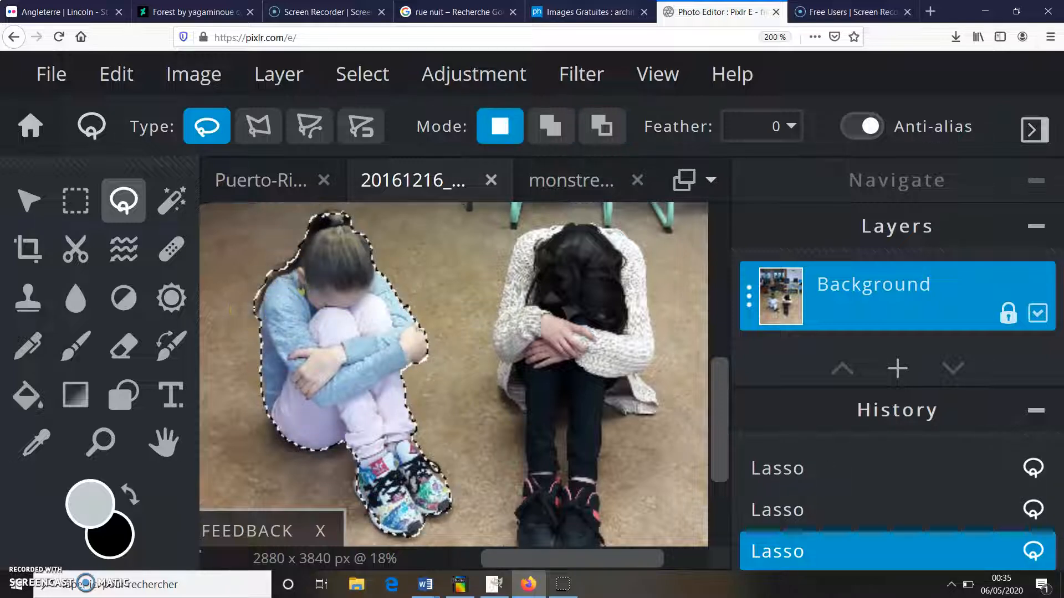
# - Add small areas along the girl's ponytail and lower back to the selection, and subtract the excess behind her back
pyautogui.press('shift')
pyautogui.moveTo(277, 268); pyautogui.dragTo(266, 315)
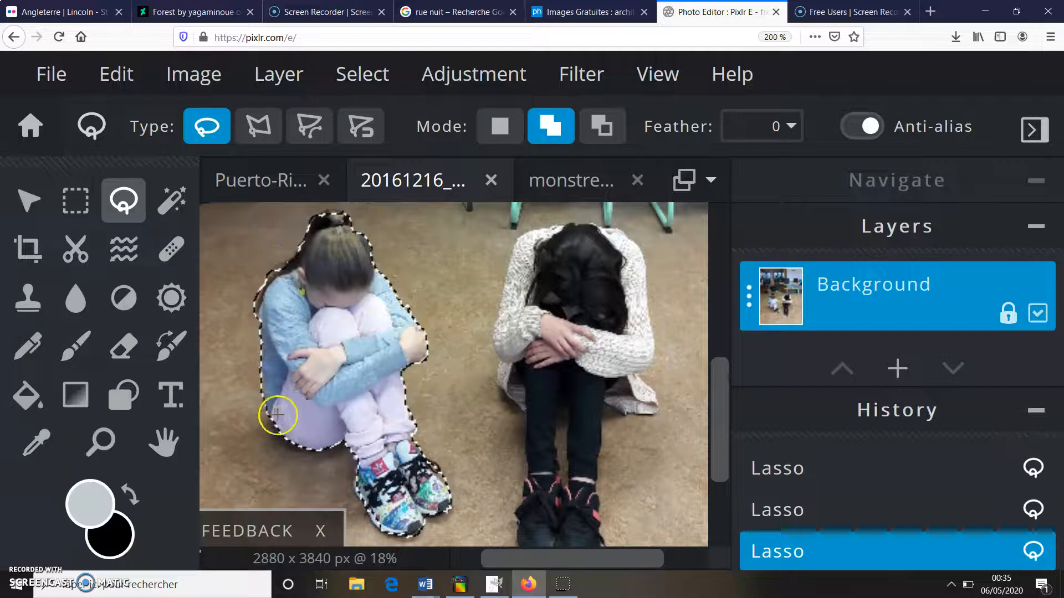
pyautogui.moveTo(261, 409); pyautogui.dragTo(247, 394)
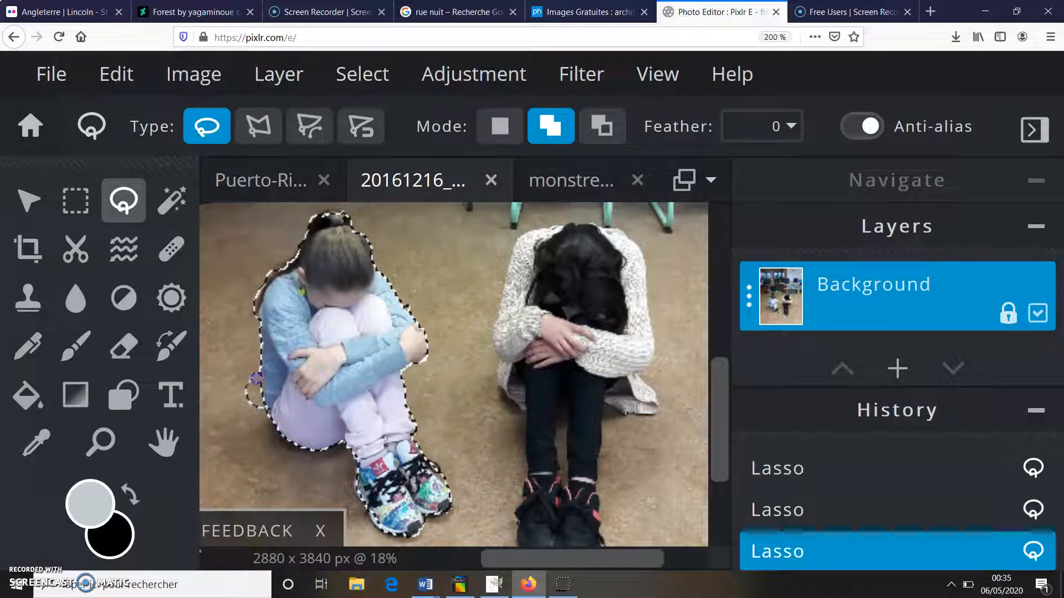
pyautogui.moveTo(277, 406)
pyautogui.mouseDown()
pyautogui.moveTo(245, 386)
pyautogui.moveTo(260, 366)
pyautogui.moveTo(263, 414)
pyautogui.moveTo(249, 422)
pyautogui.moveTo(235, 400)
pyautogui.moveTo(230, 375)
pyautogui.moveTo(253, 367)
pyautogui.mouseUp()
pyautogui.press('alt')
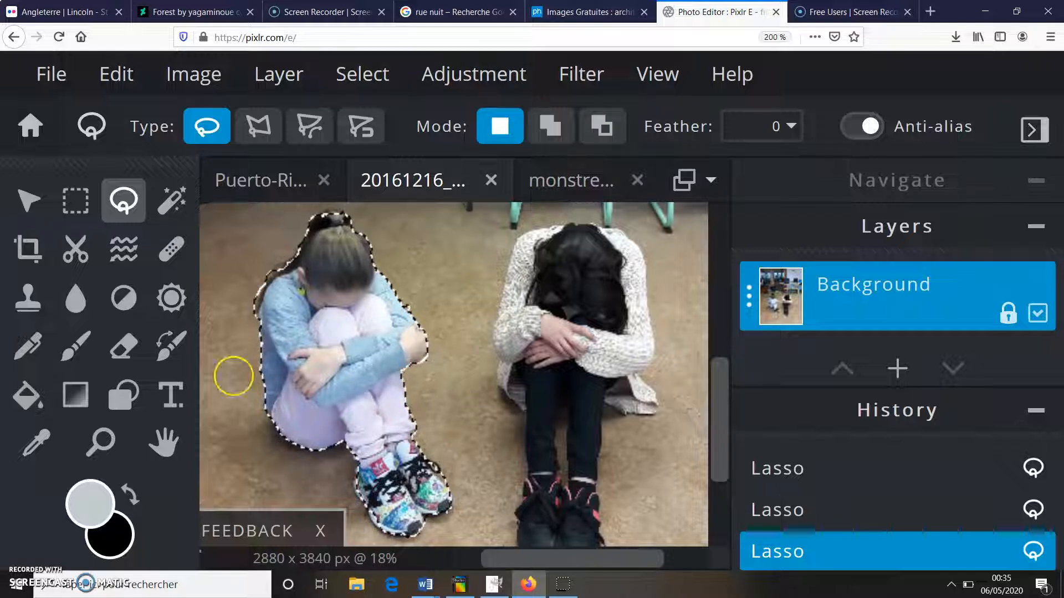
# - Copy the selected girl and switch to the Puerto Rico night street image
pyautogui.click(115, 86)
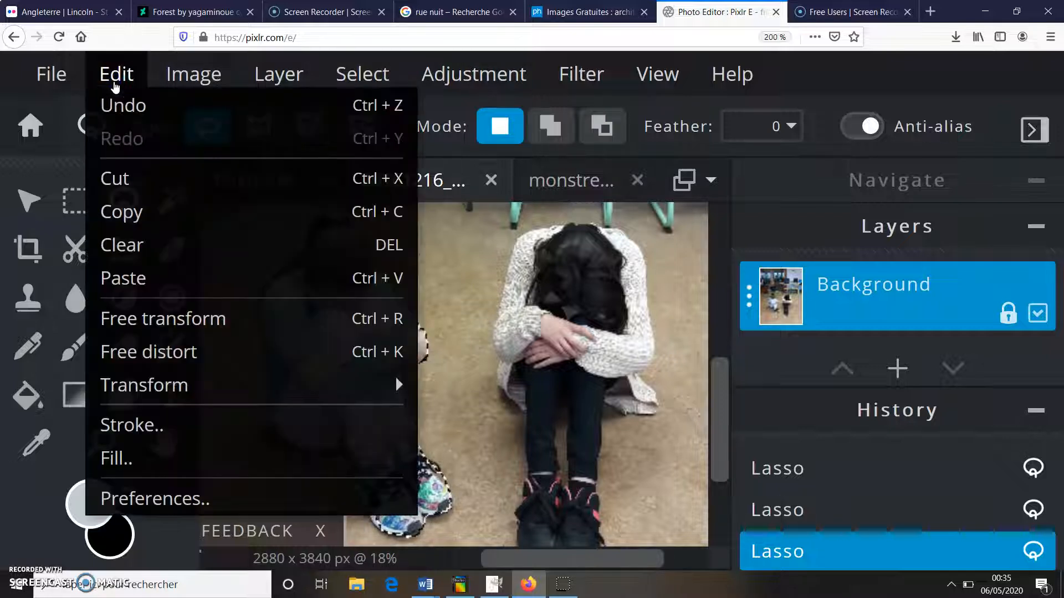
pyautogui.click(114, 206)
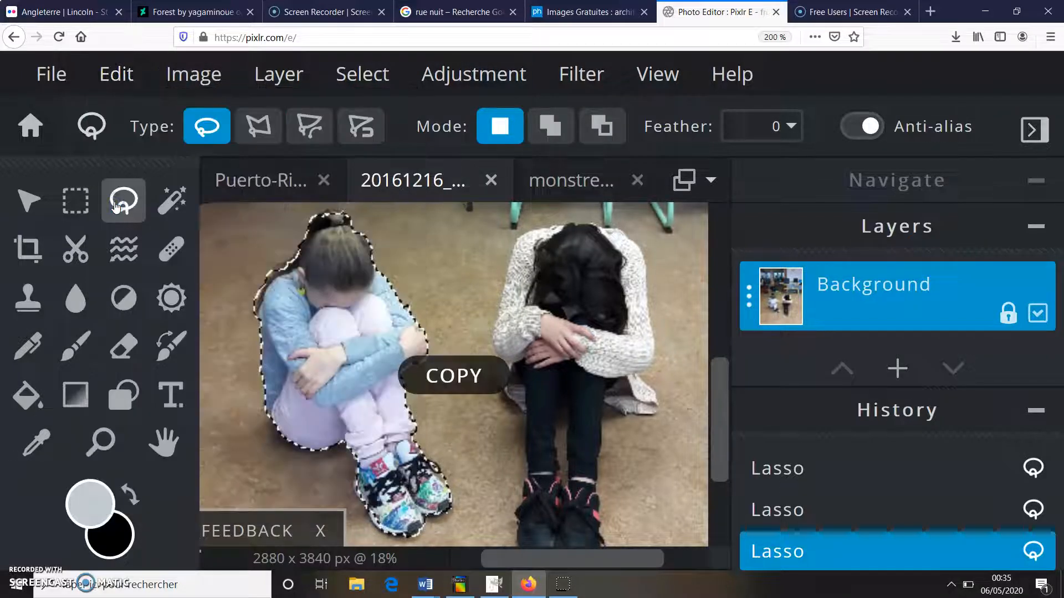
pyautogui.click(259, 180)
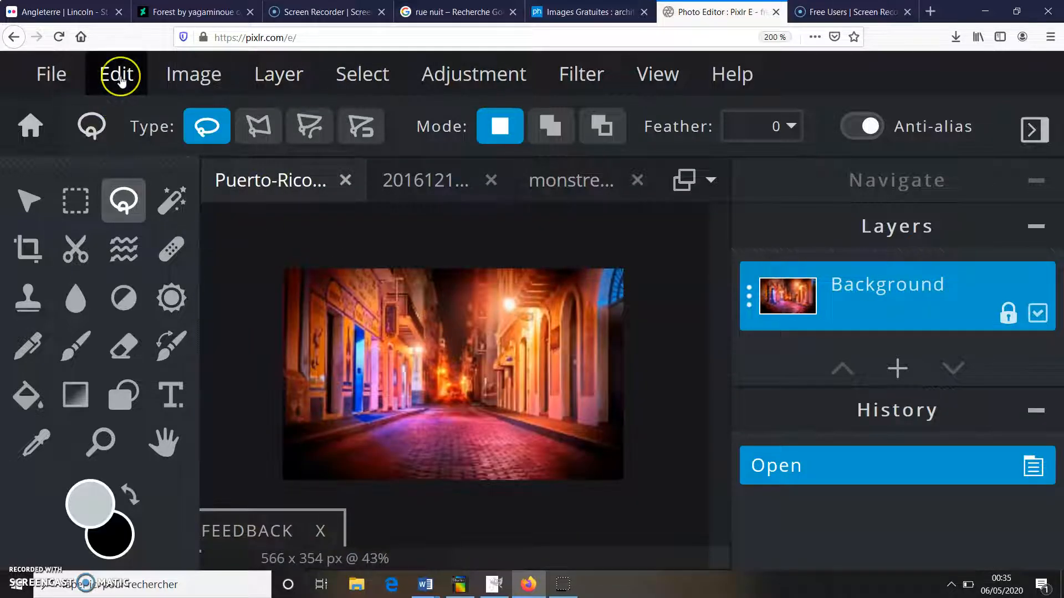
pyautogui.click(120, 77)
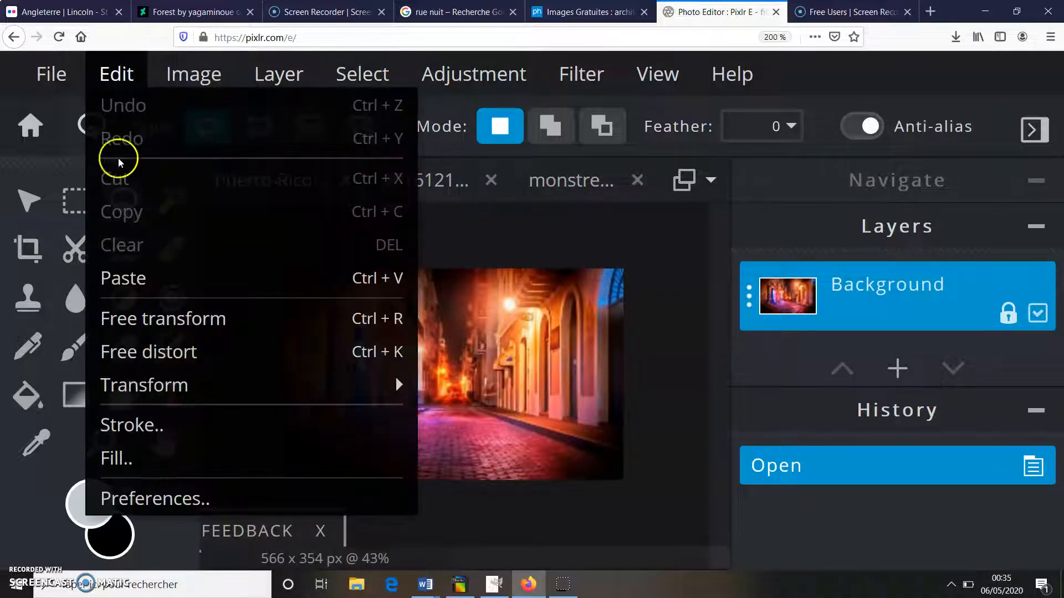
pyautogui.click(123, 80)
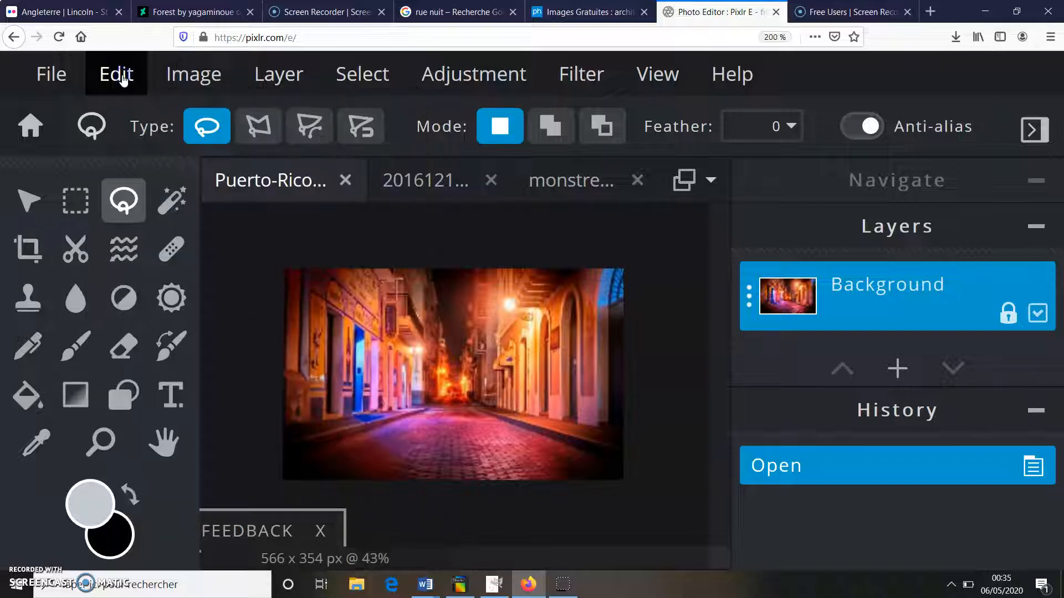
pyautogui.click(360, 334)
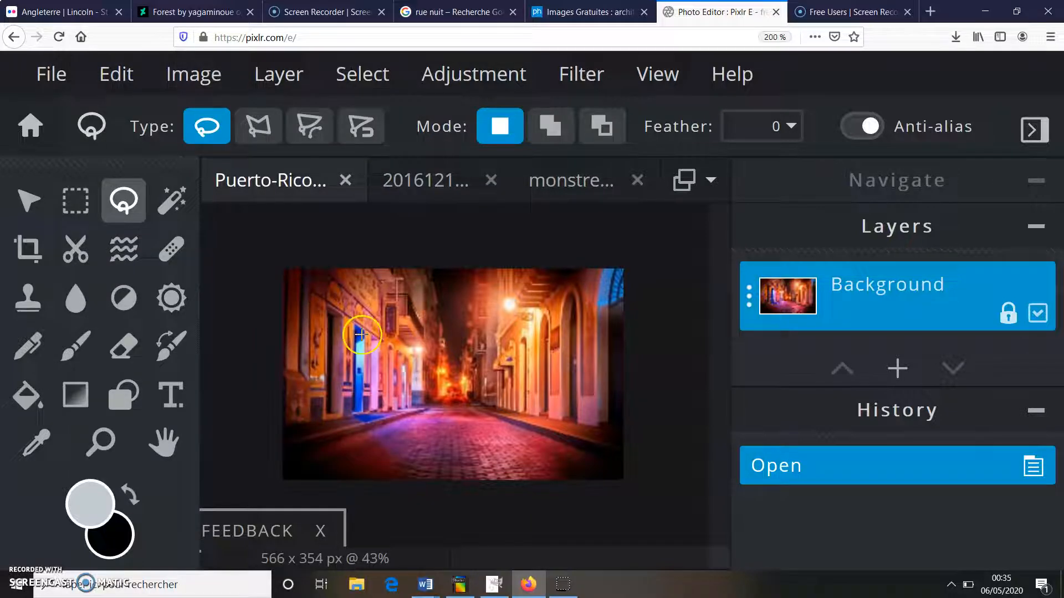
# - Add an empty layer above the street background and paste the copied girl into the image
pyautogui.click(898, 369)
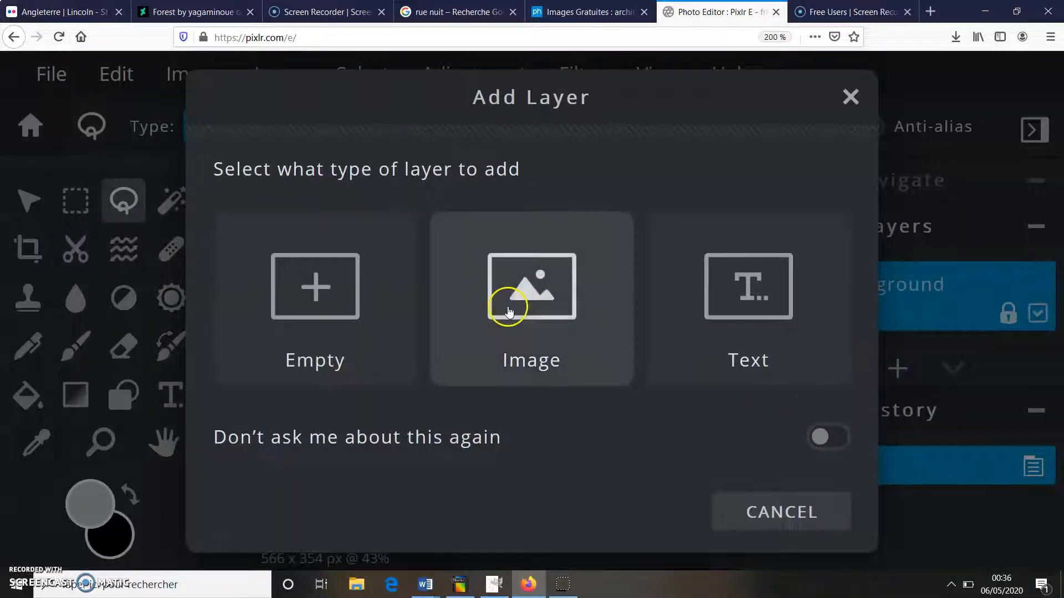
pyautogui.click(353, 292)
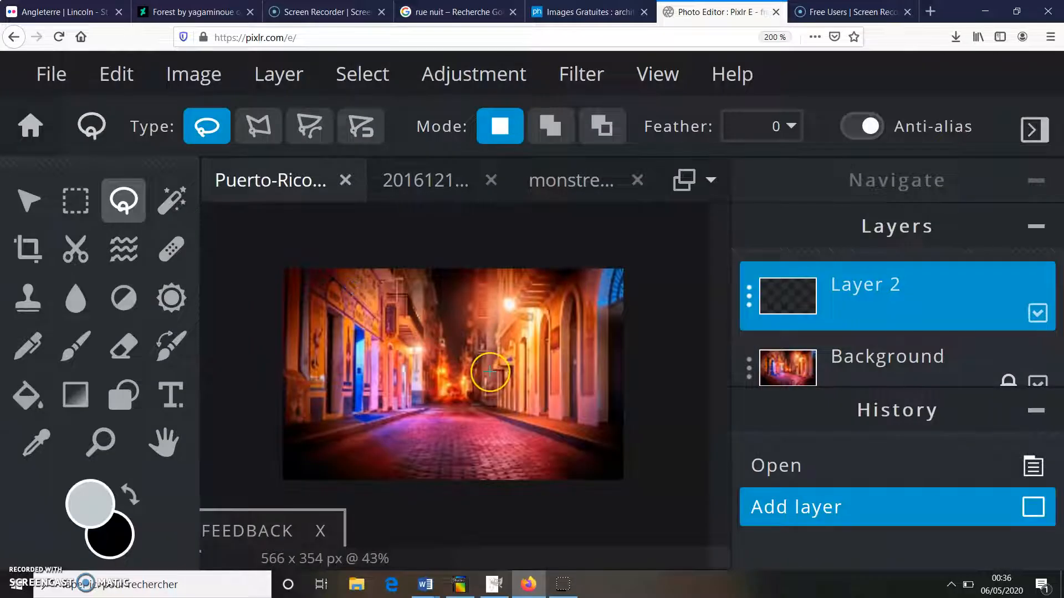
pyautogui.hotkey('ctrl', 'v')
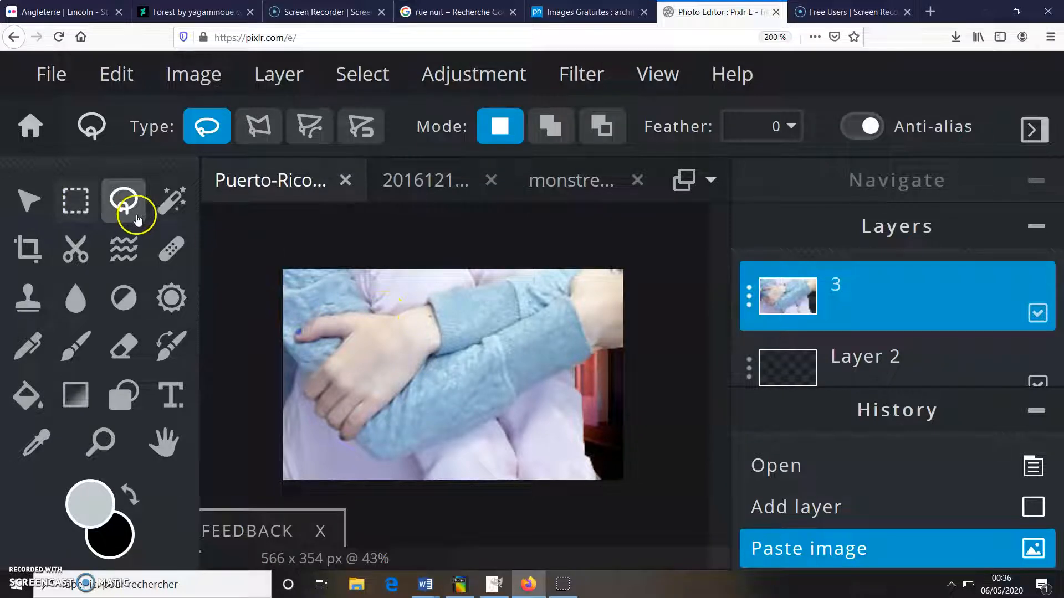
pyautogui.click(24, 205)
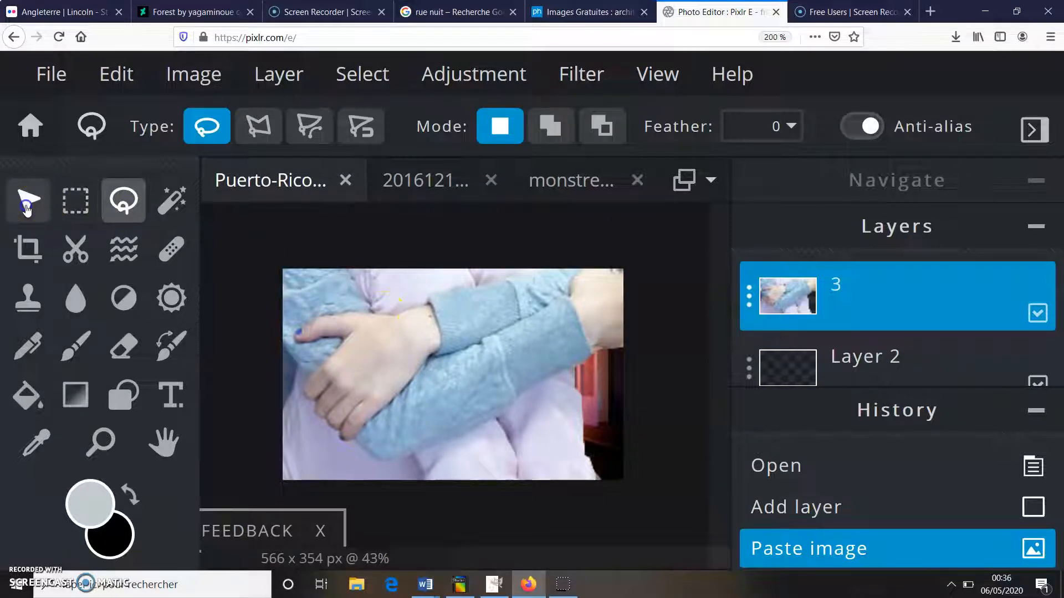
# - Scale the pasted girl down proportionally to about 294 px wide, repositioning her within the street image
pyautogui.moveTo(421, 341); pyautogui.dragTo(464, 505)
pyautogui.moveTo(311, 279); pyautogui.dragTo(405, 439)
pyautogui.moveTo(484, 433); pyautogui.dragTo(385, 264)
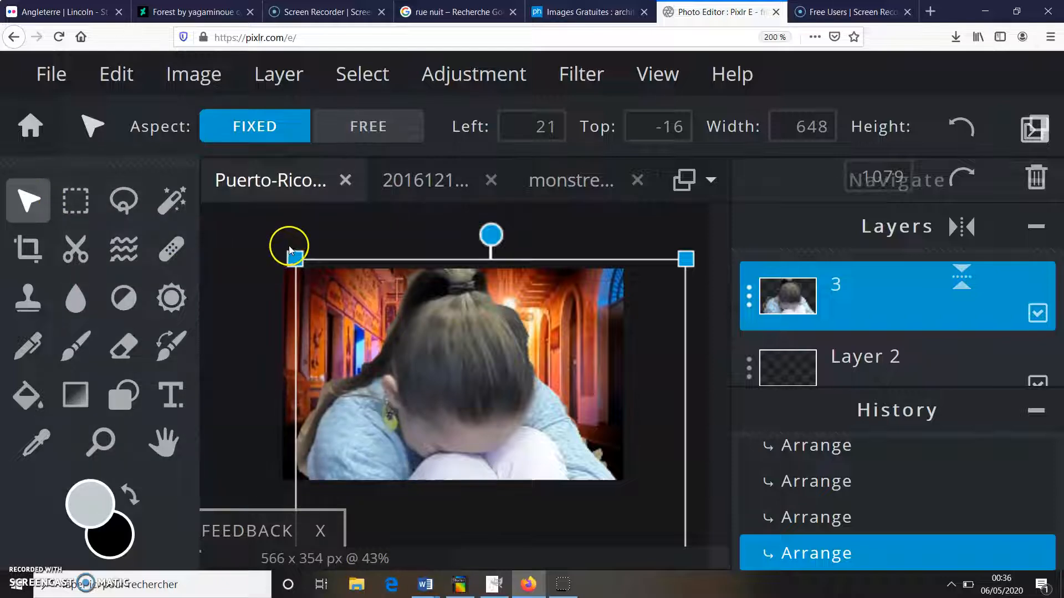
pyautogui.moveTo(296, 256); pyautogui.dragTo(415, 458)
pyautogui.moveTo(487, 470); pyautogui.dragTo(383, 273)
pyautogui.moveTo(314, 268); pyautogui.dragTo(416, 365)
pyautogui.moveTo(480, 452); pyautogui.dragTo(434, 328)
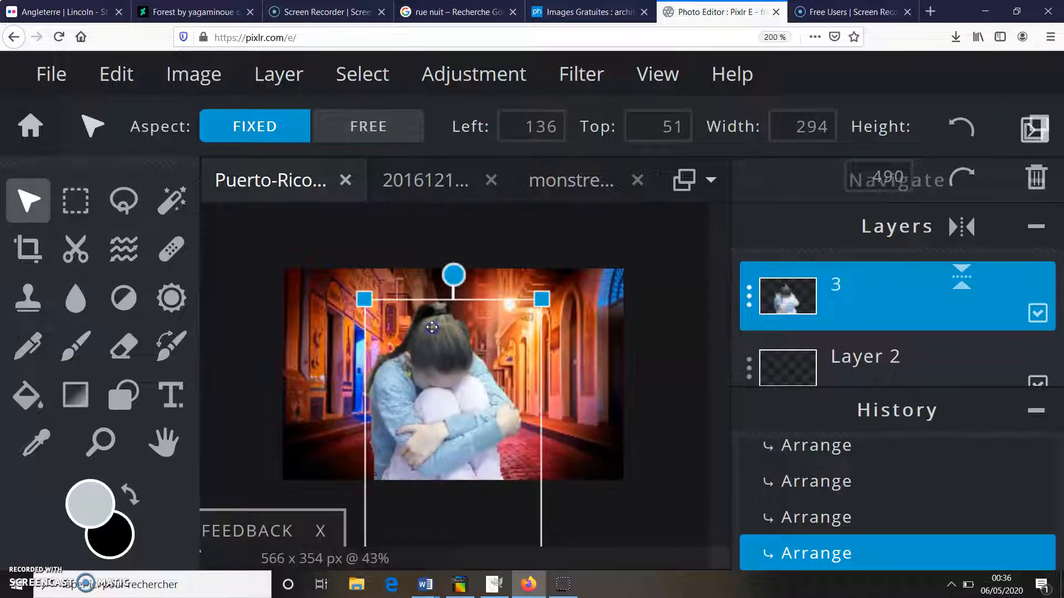
# - Shrink the girl proportionally to about 110 px wide and place her on the pavement in the lower right corner of the street
pyautogui.moveTo(352, 303); pyautogui.dragTo(416, 410)
pyautogui.moveTo(451, 427); pyautogui.dragTo(443, 328)
pyautogui.moveTo(422, 293); pyautogui.dragTo(471, 371)
pyautogui.moveTo(506, 408); pyautogui.dragTo(561, 430)
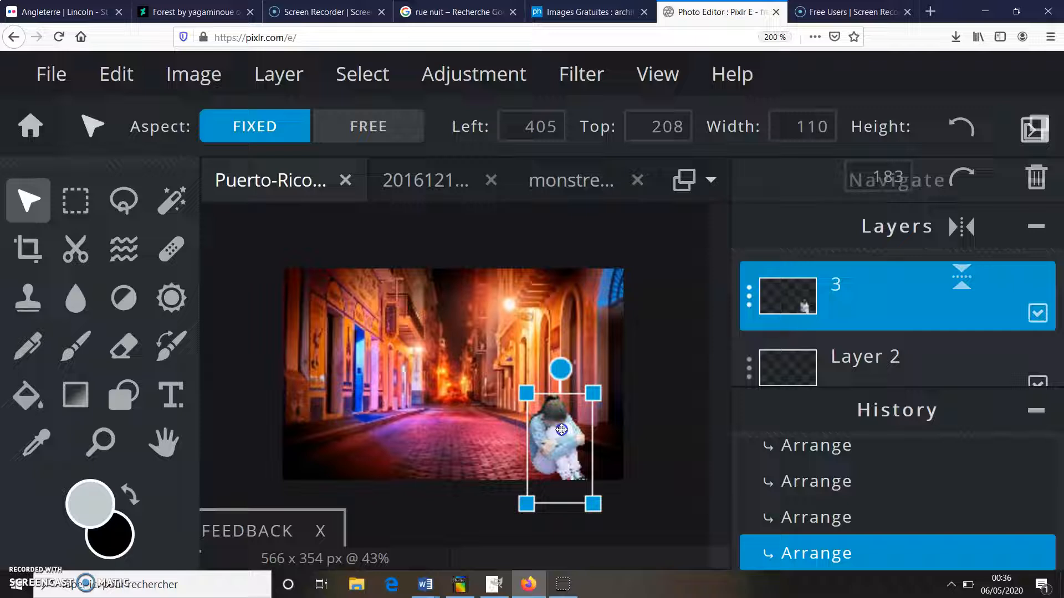
pyautogui.click(451, 420)
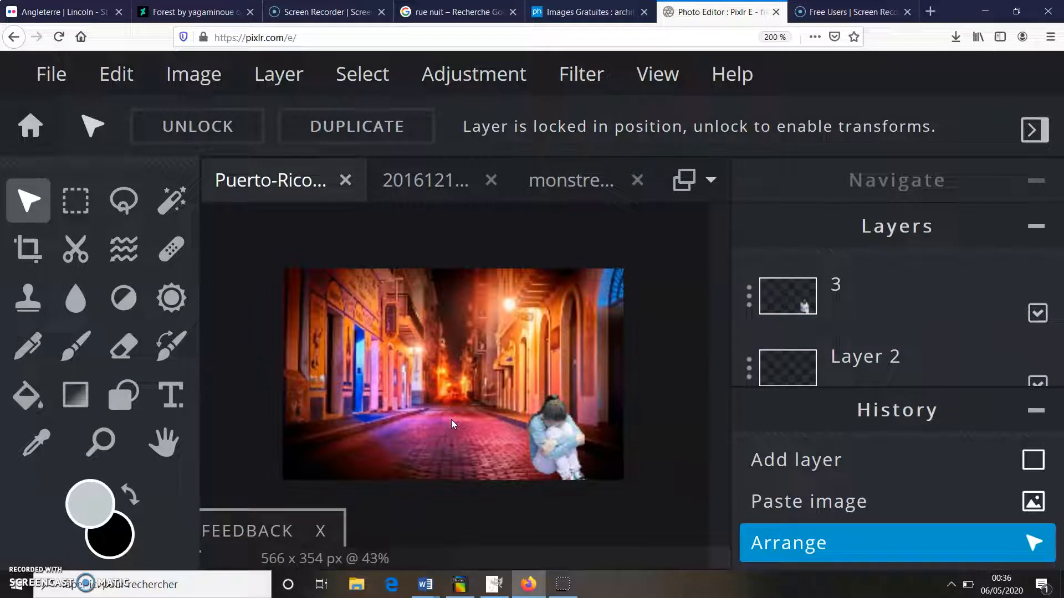
# - Close the children's photo and bring the monstre2.jpg drawing to the front
pyautogui.click(432, 184)
pyautogui.click(553, 185)
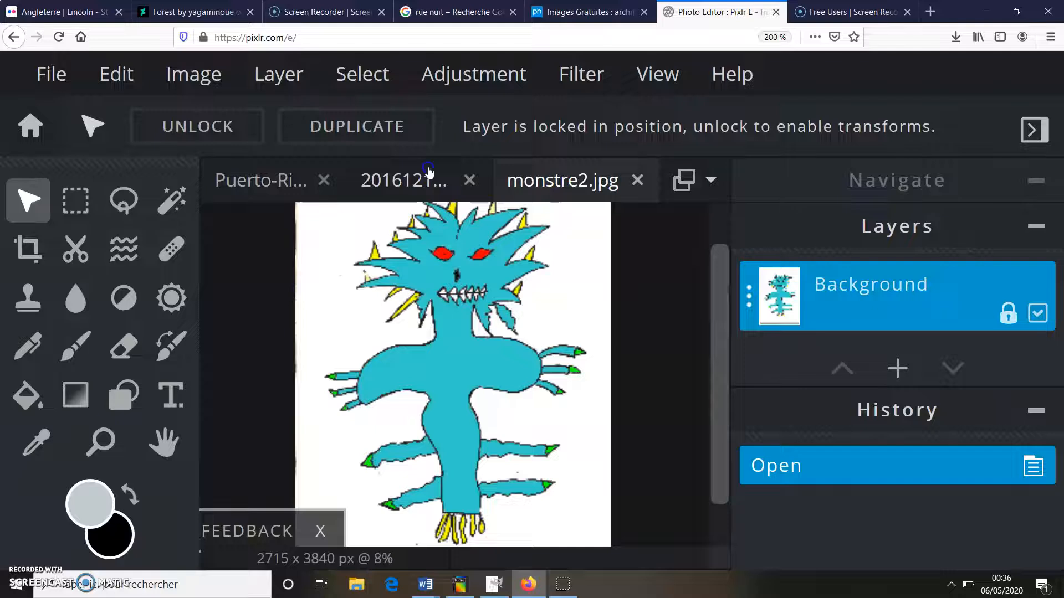
pyautogui.click(455, 181)
pyautogui.click(485, 183)
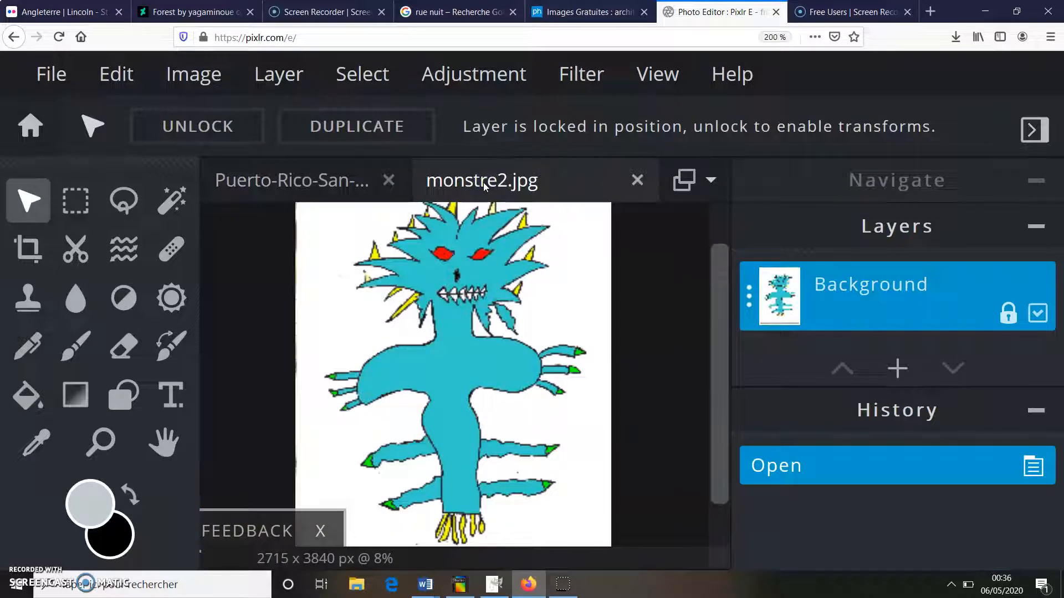
# - Select the whole monster drawing with a rectangular marquee of about 2490 × 3300 px
pyautogui.scroll(-4, 429, 313)
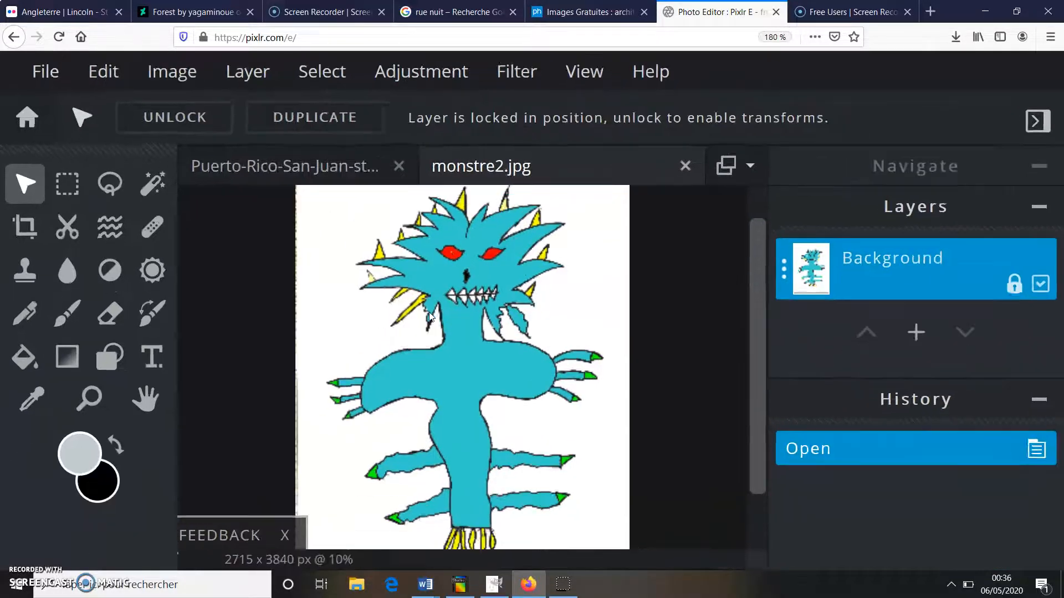
pyautogui.click(66, 173)
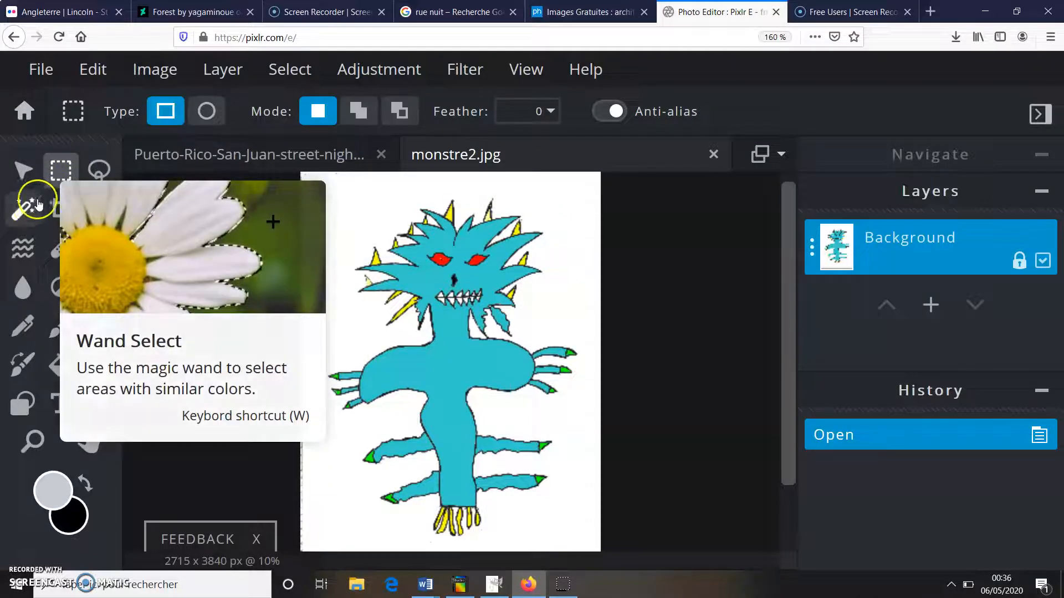
pyautogui.click(34, 201)
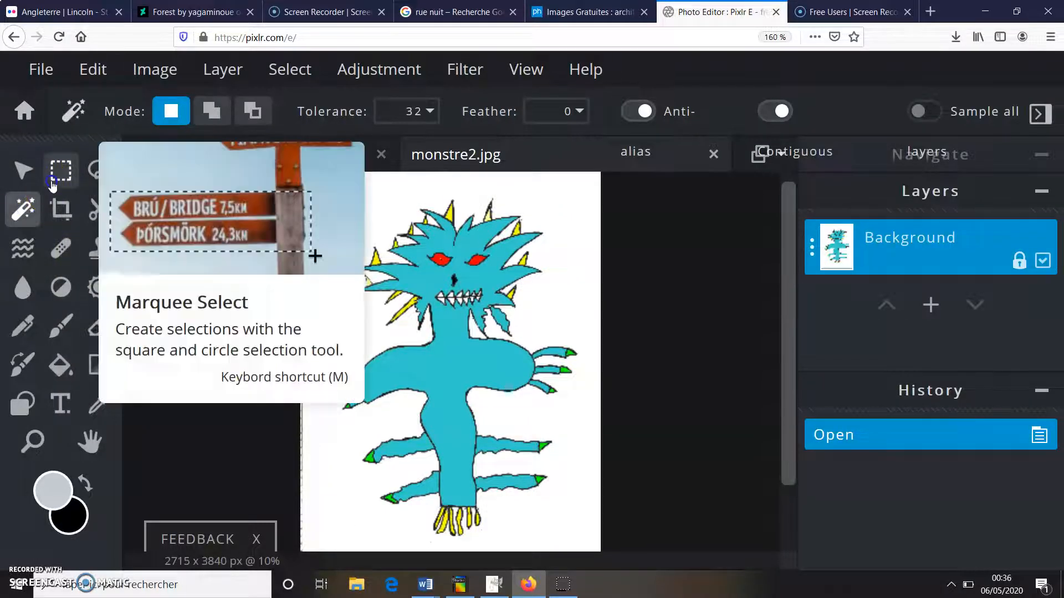
pyautogui.click(53, 185)
pyautogui.moveTo(315, 177); pyautogui.dragTo(590, 542)
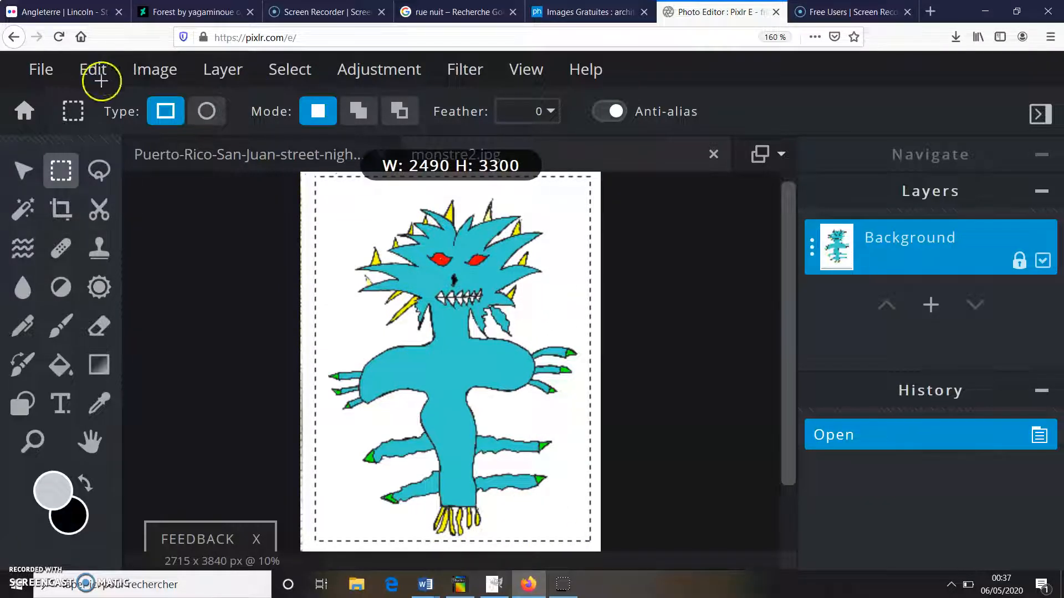
# - Copy the selected monster drawing and paste it as a new layer into the Puerto Rico night street image
pyautogui.rightClick(377, 281)
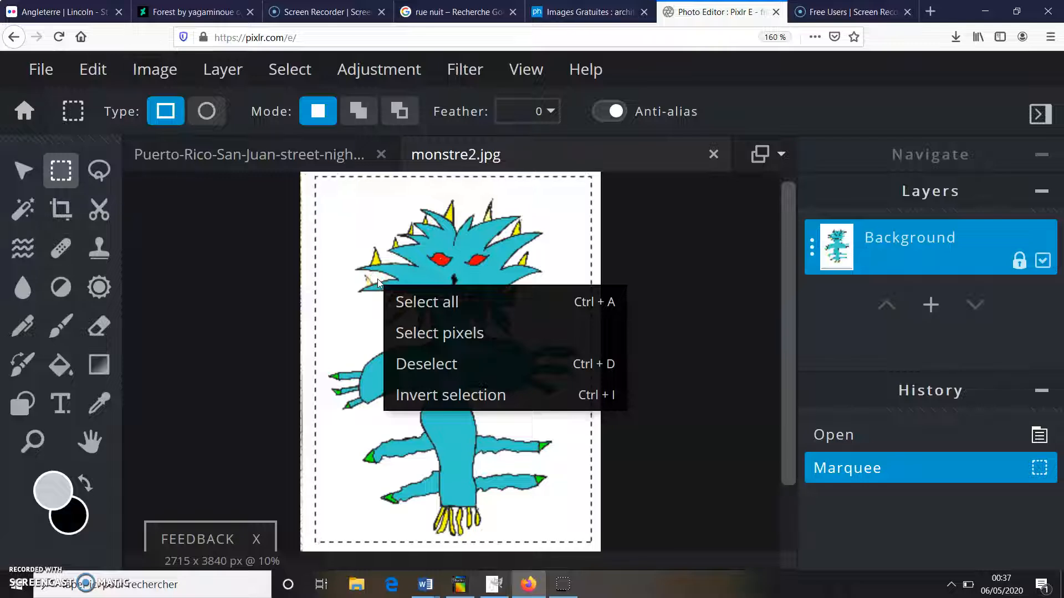
pyautogui.click(376, 279)
pyautogui.rightClick(365, 268)
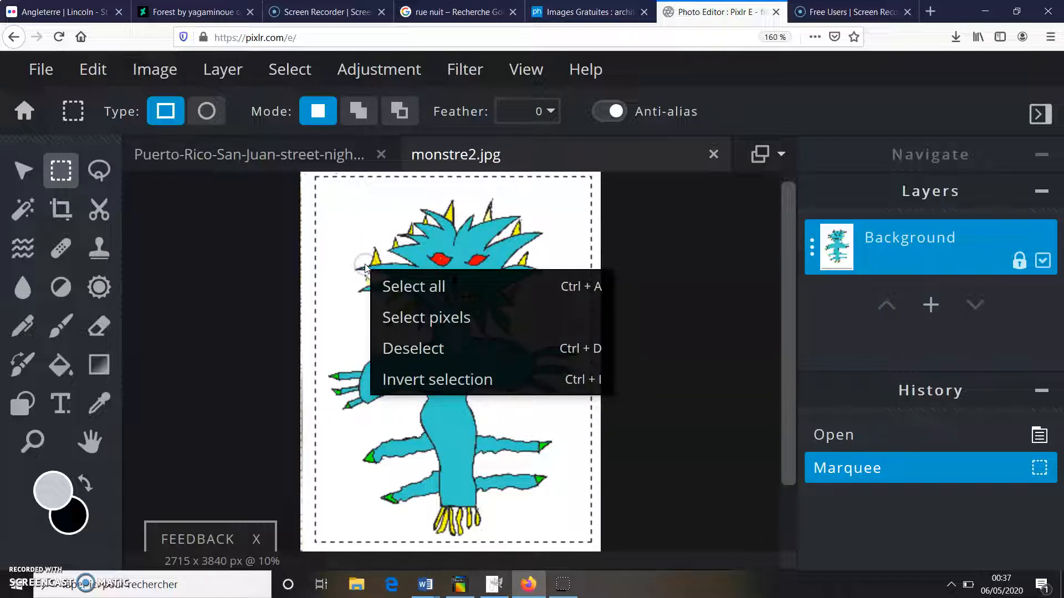
pyautogui.hotkey('ctrl', 'c')
pyautogui.click(233, 145)
pyautogui.click(249, 155)
pyautogui.click(447, 341)
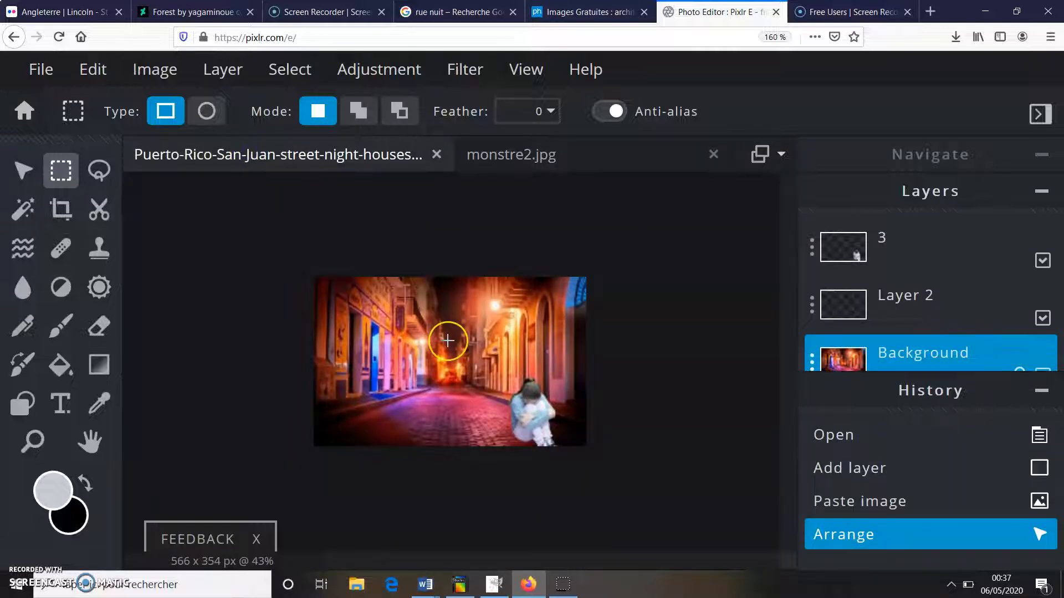
pyautogui.press('alt')
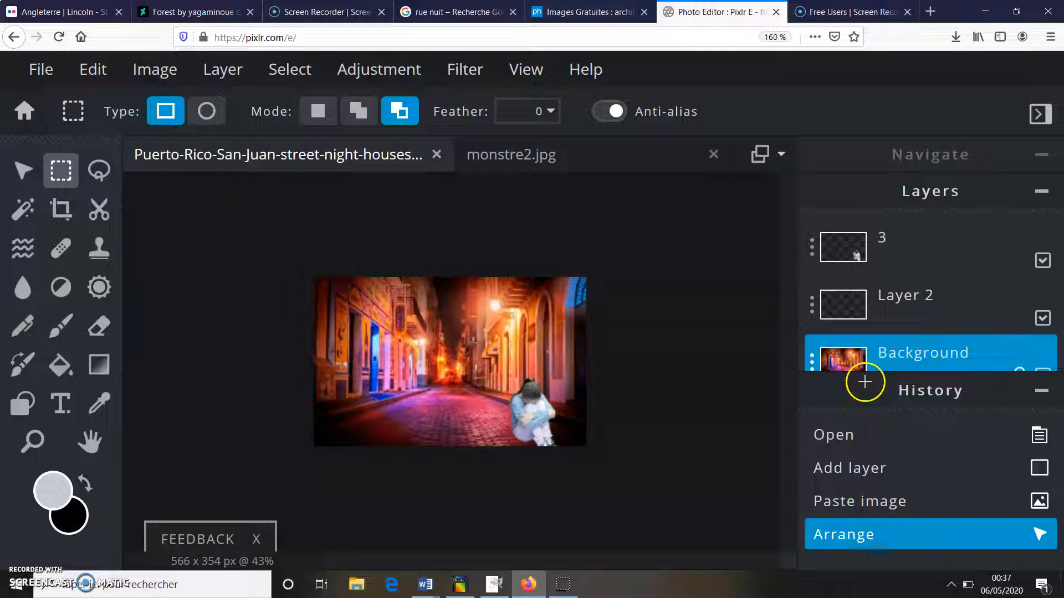
pyautogui.hotkey('ctrl', 'v')
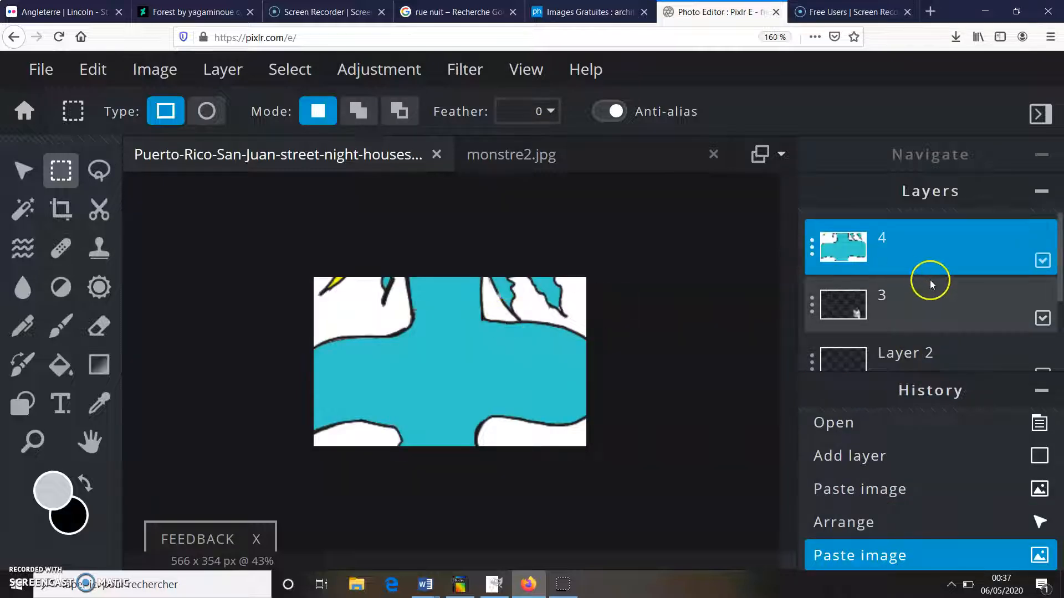
# - Scale the monster layer down proportionally to about 224 px wide and place it left of centre at the street image's upper edge
pyautogui.click(21, 173)
pyautogui.moveTo(346, 304); pyautogui.dragTo(404, 517)
pyautogui.moveTo(219, 194); pyautogui.dragTo(366, 268)
pyautogui.moveTo(414, 312); pyautogui.dragTo(414, 320)
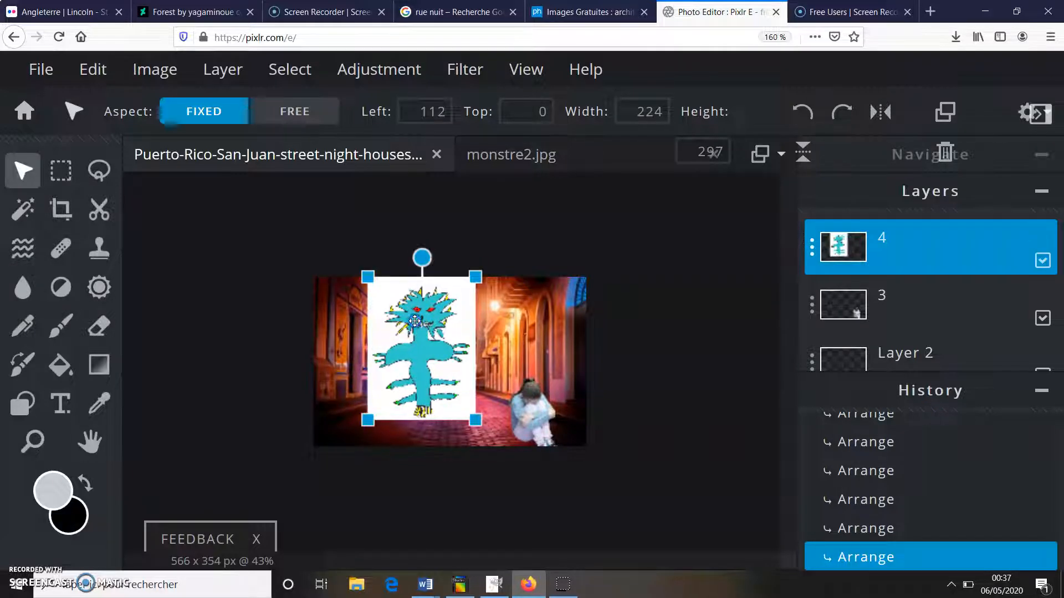
pyautogui.click(510, 335)
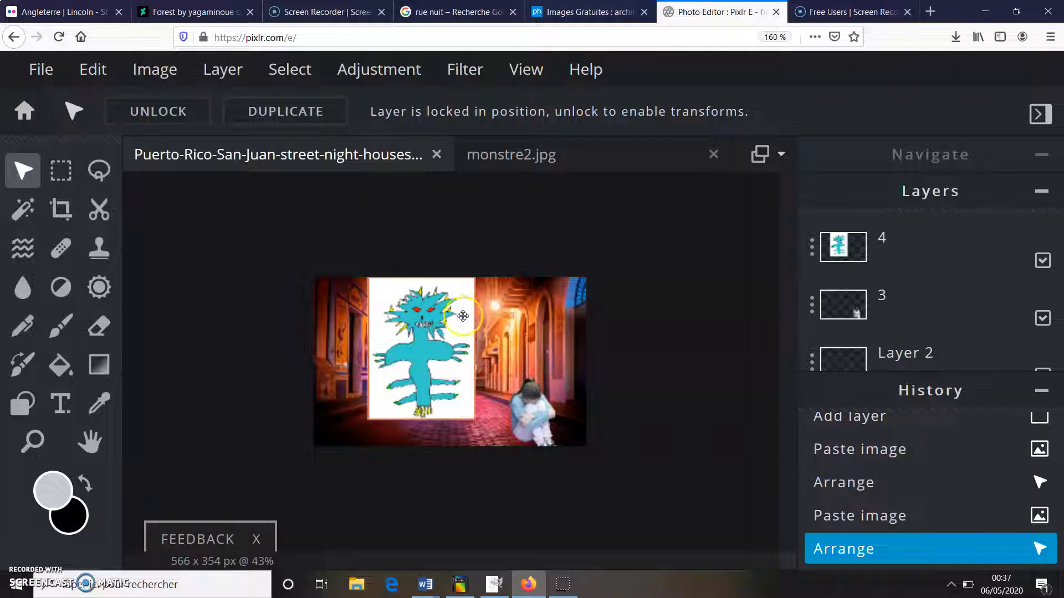
# - Examine the pasted monster and the white area around it close up against the street scene
pyautogui.scroll(3, 453, 311)
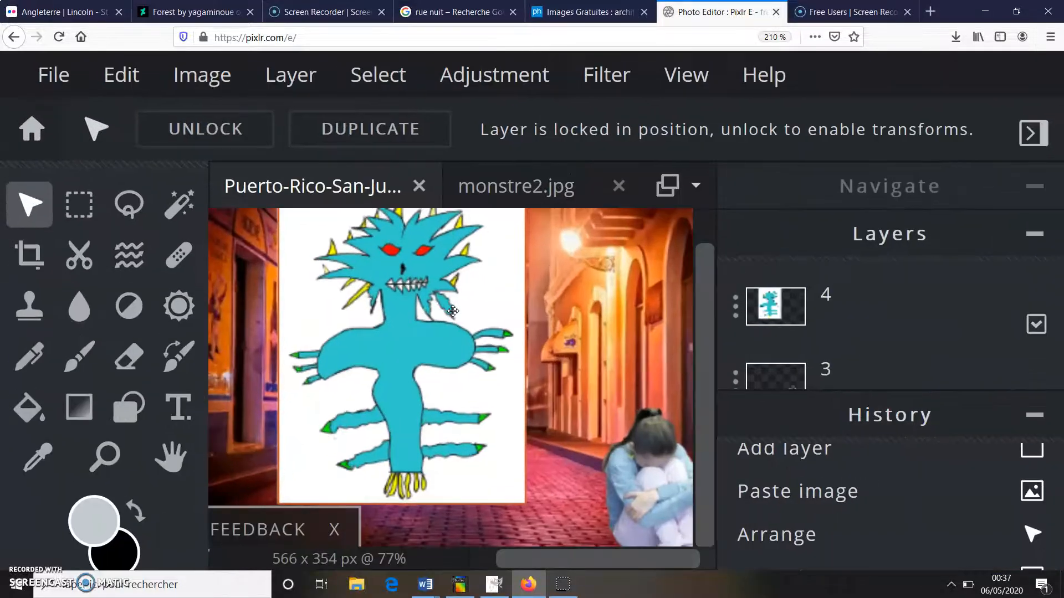
pyautogui.scroll(-3, 453, 311)
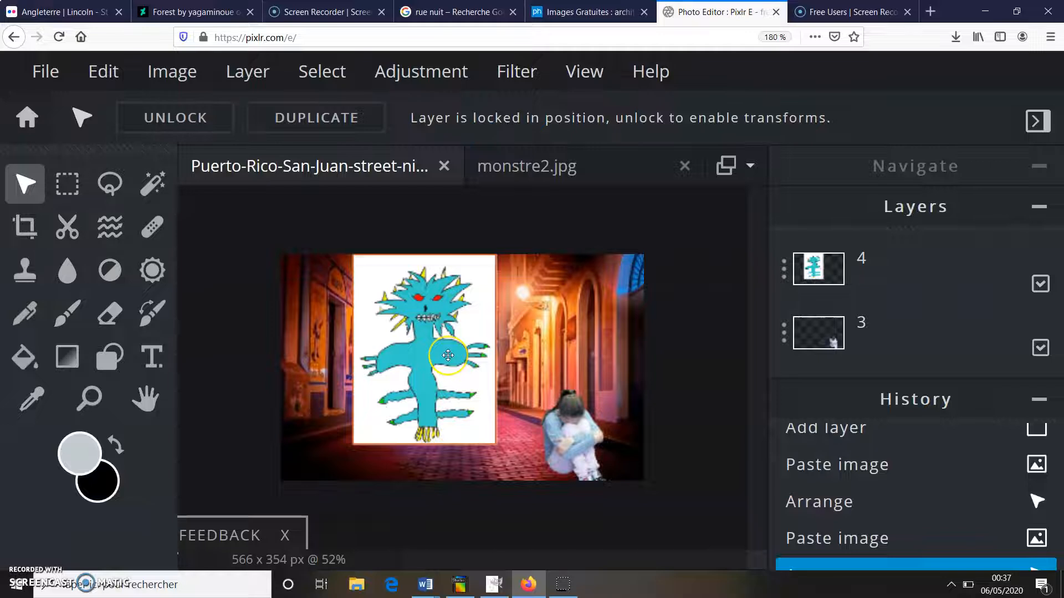
pyautogui.scroll(1, 447, 355)
pyautogui.scroll(3, 447, 355)
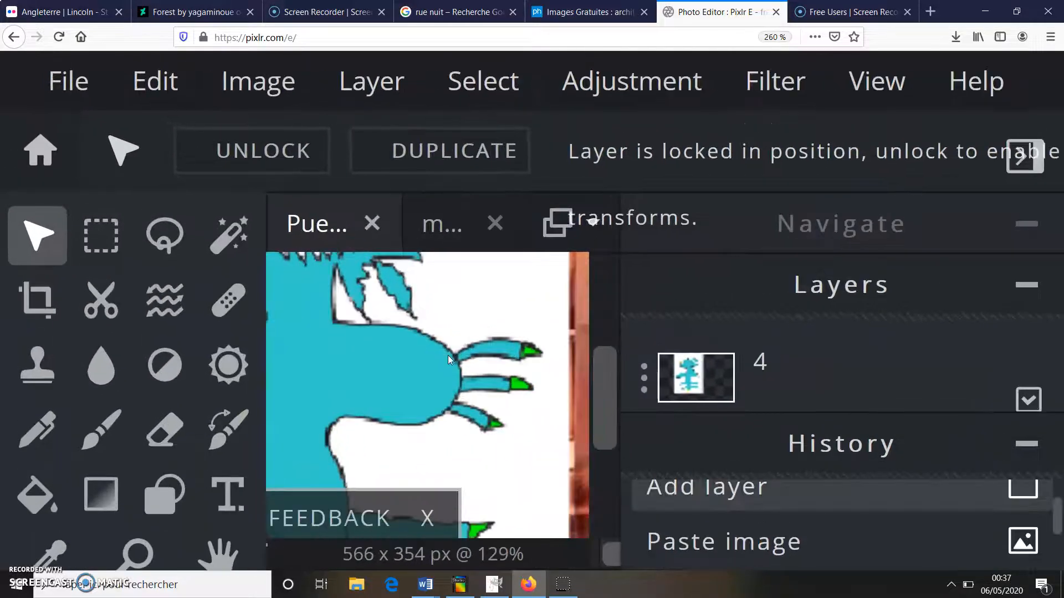
pyautogui.scroll(2, 448, 354)
pyautogui.scroll(-3, 448, 355)
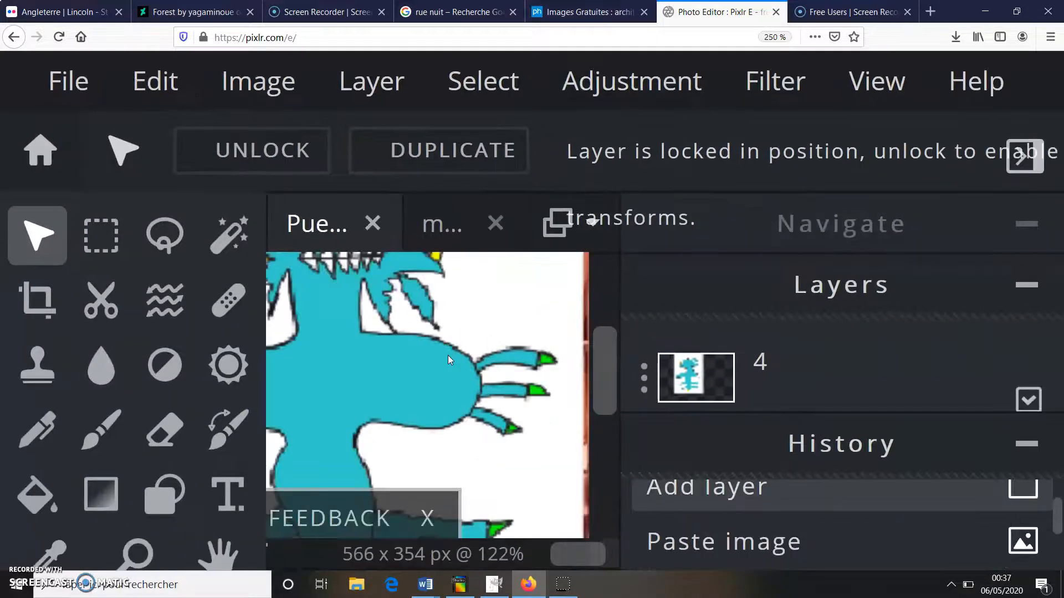
pyautogui.scroll(-4, 448, 355)
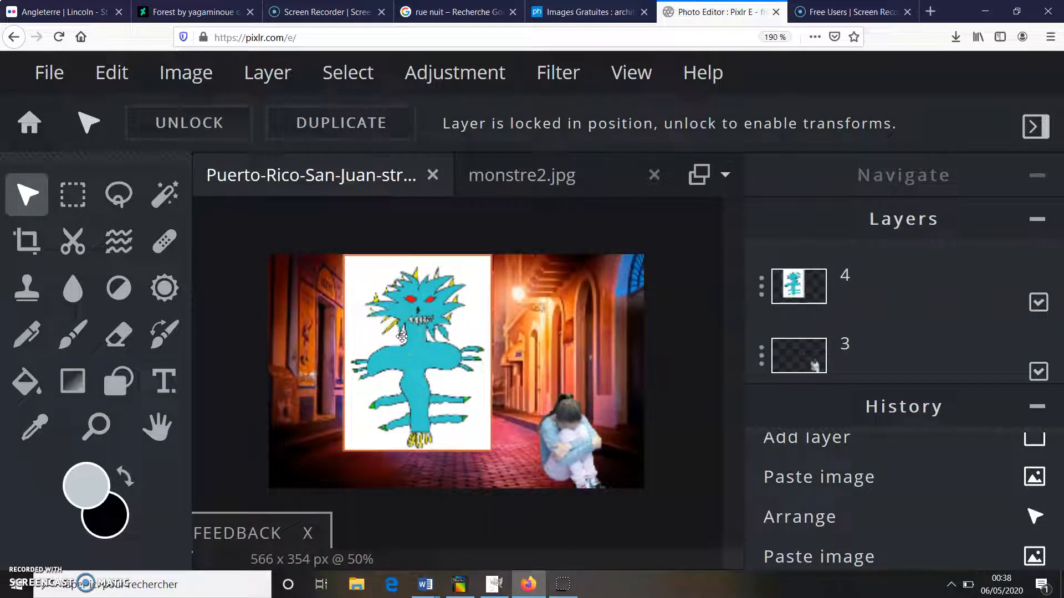
pyautogui.click(317, 327)
pyautogui.scroll(3, 300, 325)
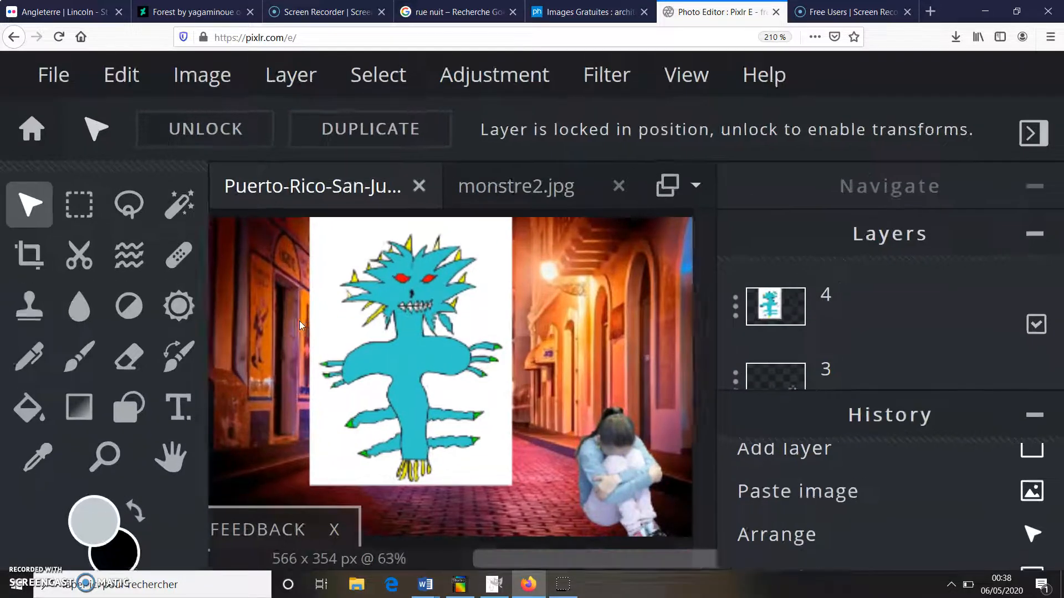
pyautogui.scroll(-1, 300, 325)
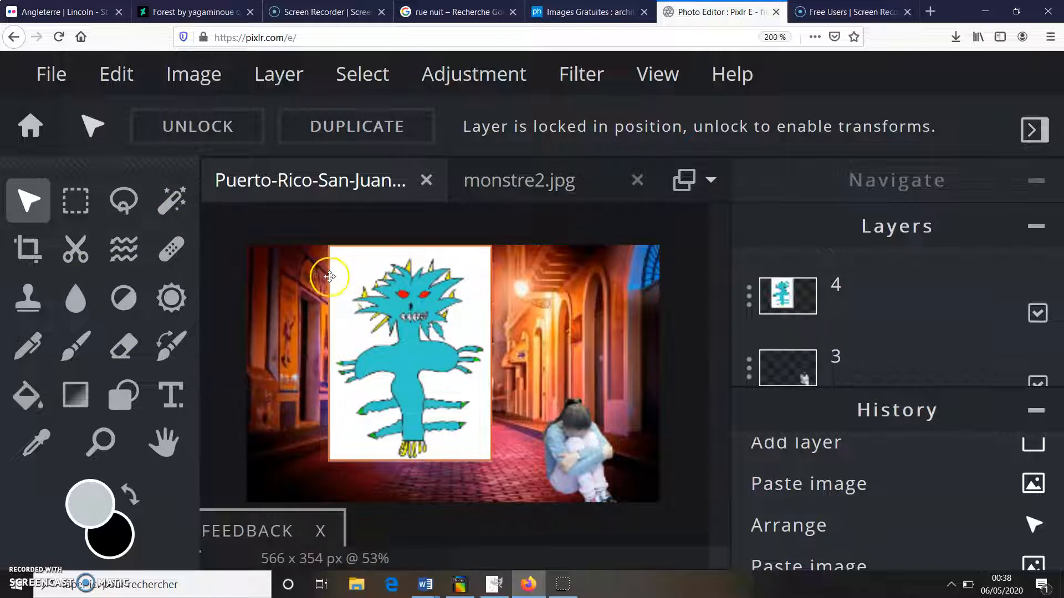
# - Try to select the white area around the monster with the Wand while the Background layer is active
pyautogui.click(165, 211)
pyautogui.click(349, 262)
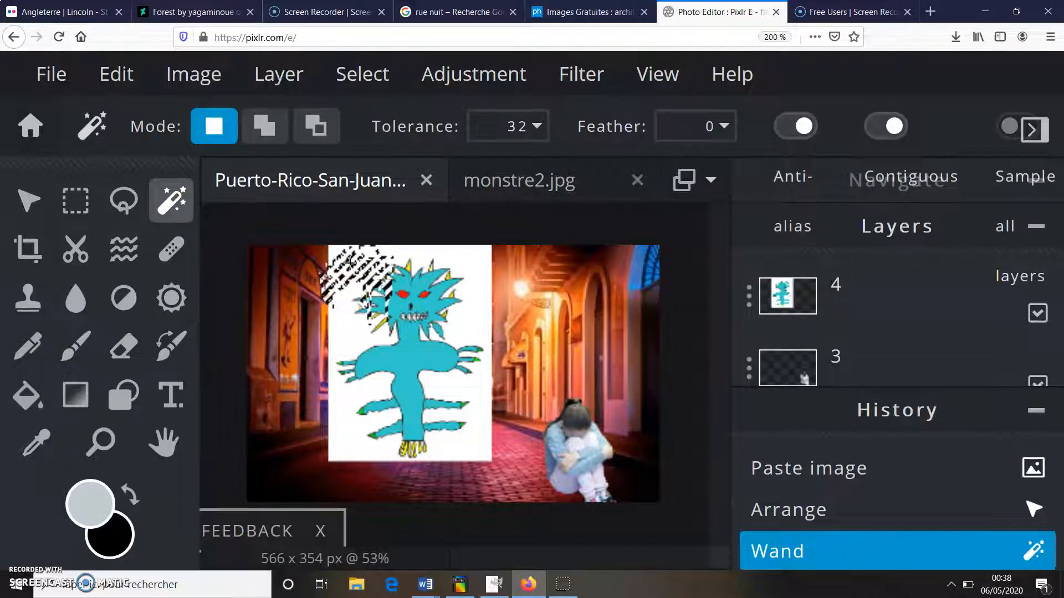
pyautogui.click(850, 296)
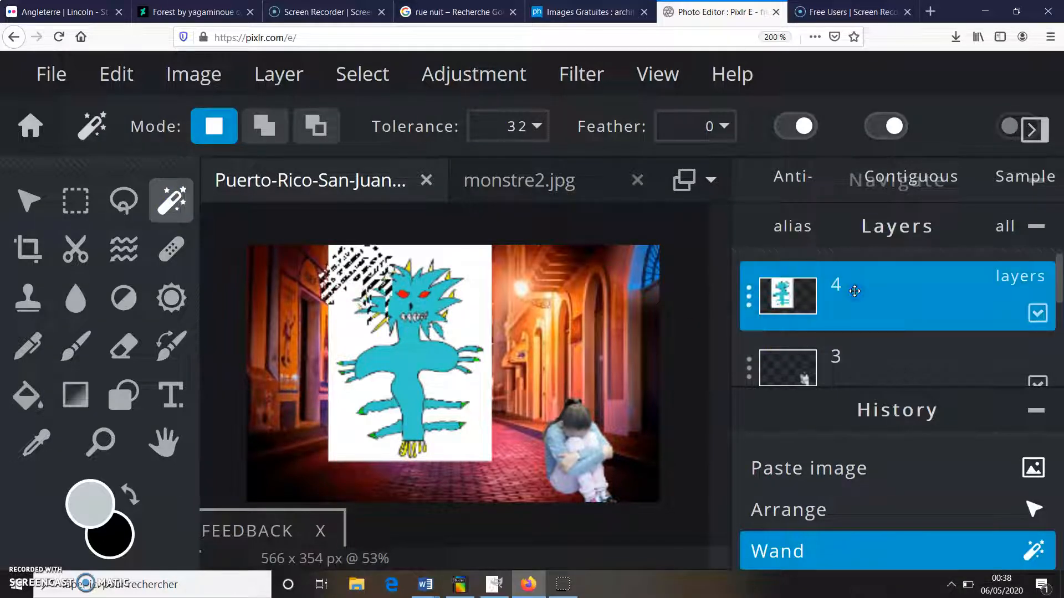
# - Delete the empty Layer 2 from the street montage
pyautogui.click(856, 353)
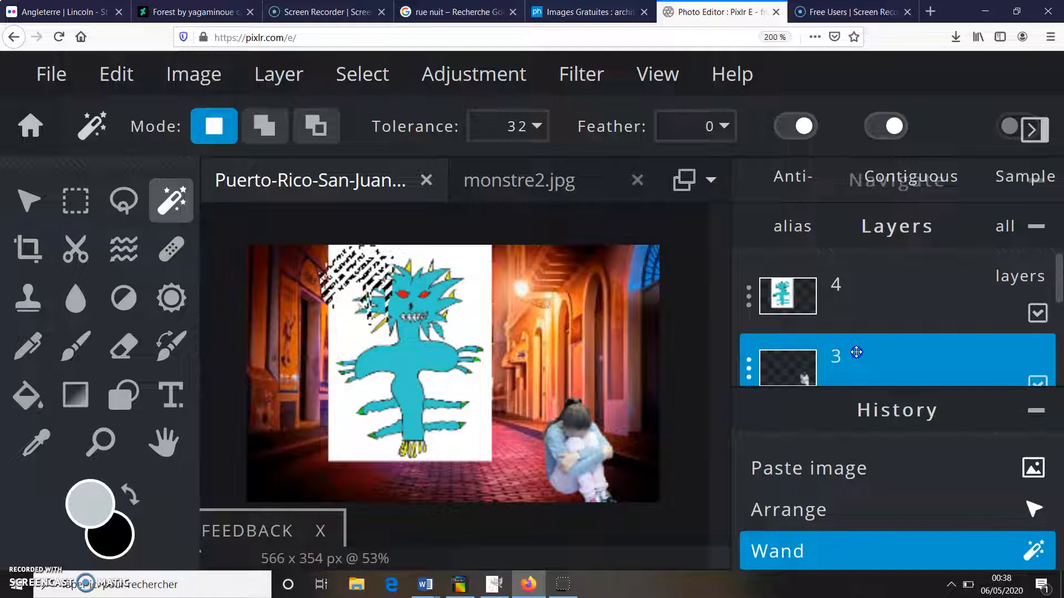
pyautogui.scroll(-2, 857, 353)
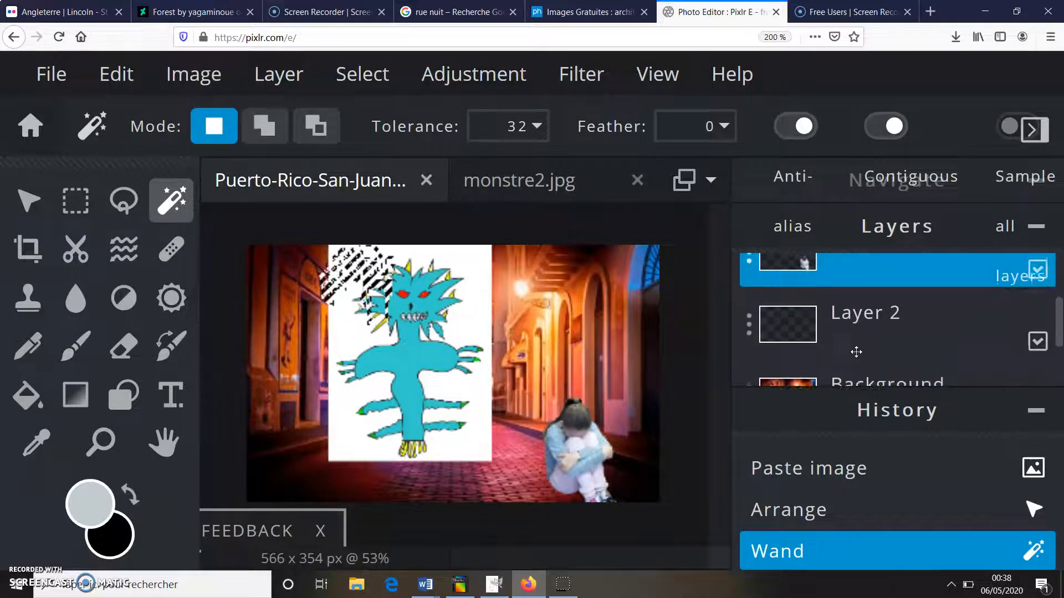
pyautogui.click(749, 334)
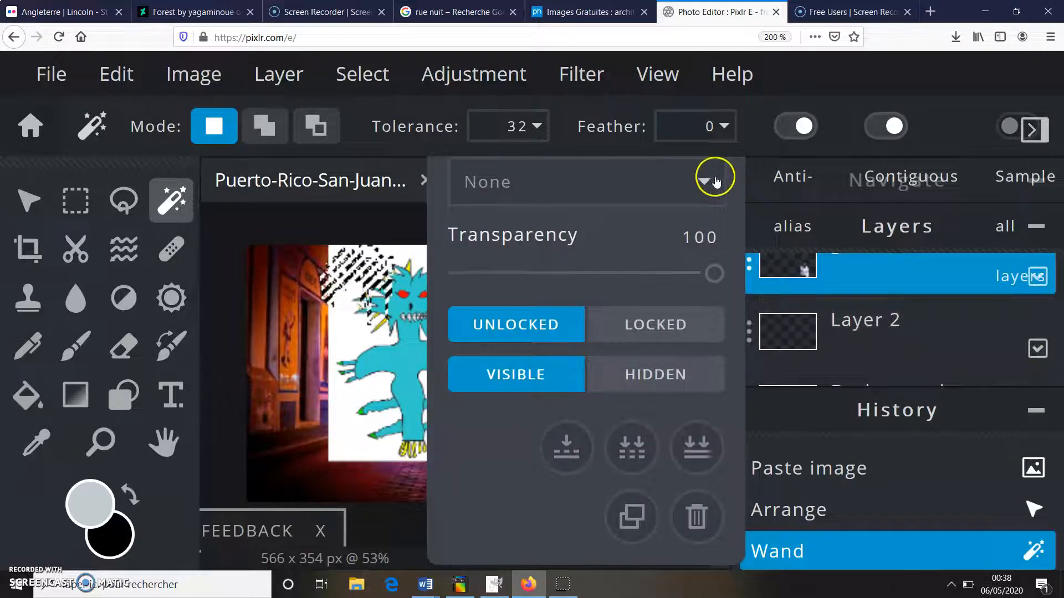
pyautogui.click(838, 349)
pyautogui.click(838, 349)
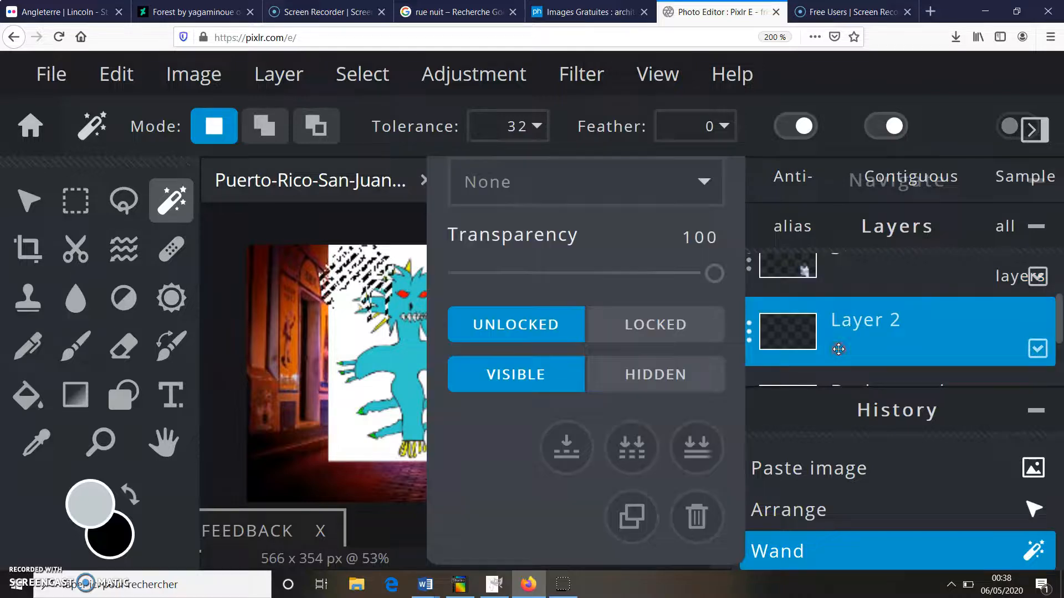
pyautogui.click(697, 516)
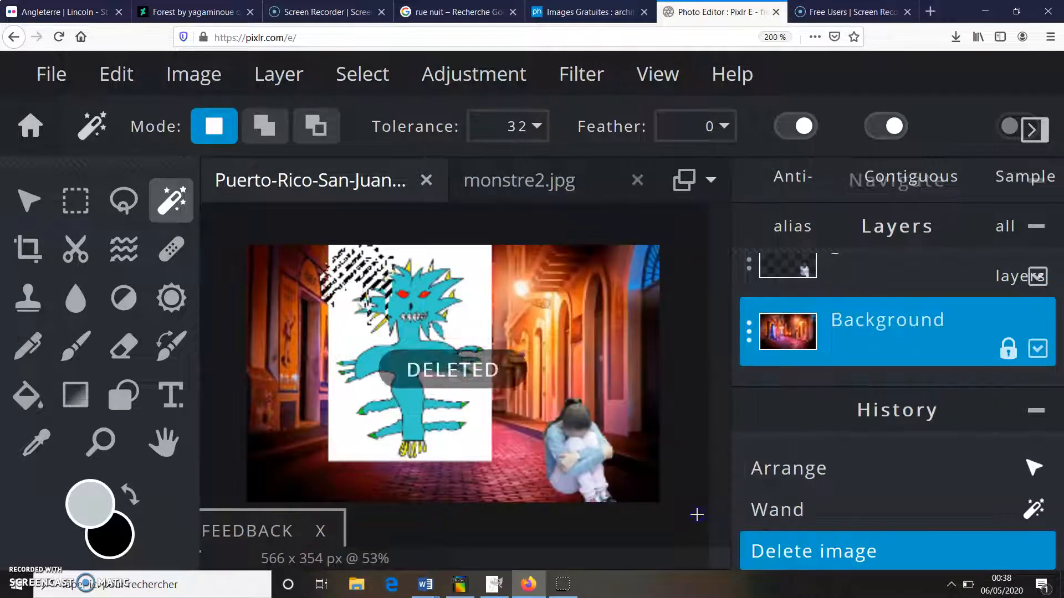
# - On layer 4, select the white area around the monster with the Wand at tolerance 32 and clear it
pyautogui.scroll(2, 824, 277)
pyautogui.click(822, 287)
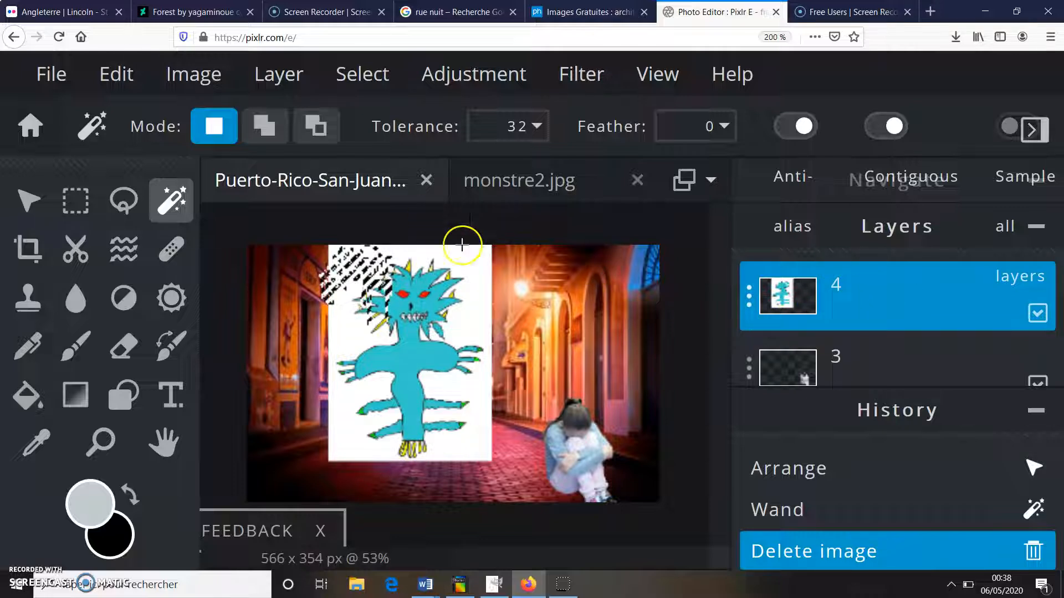
pyautogui.click(169, 206)
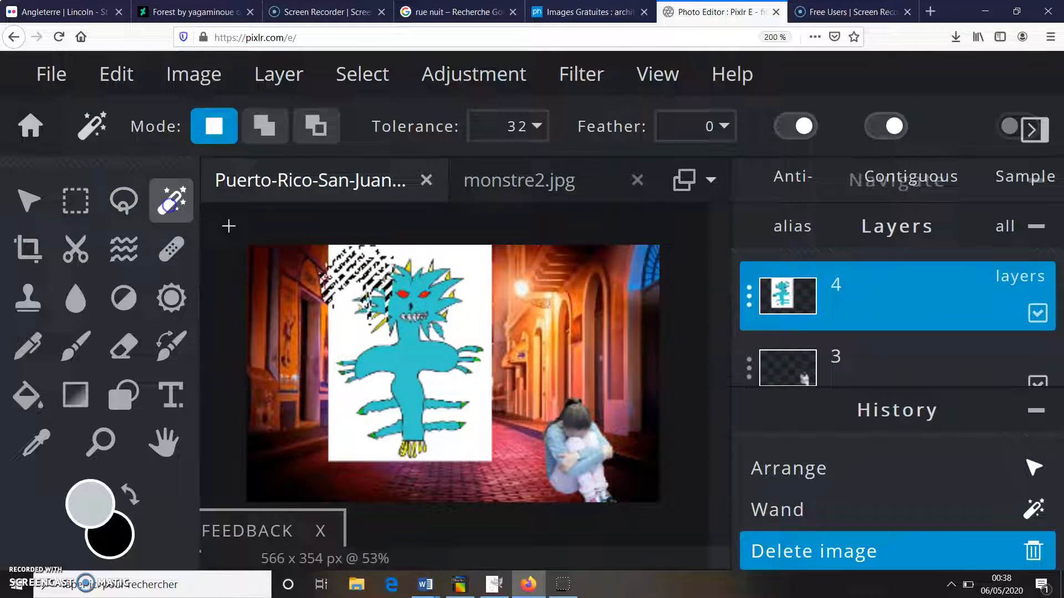
pyautogui.click(479, 312)
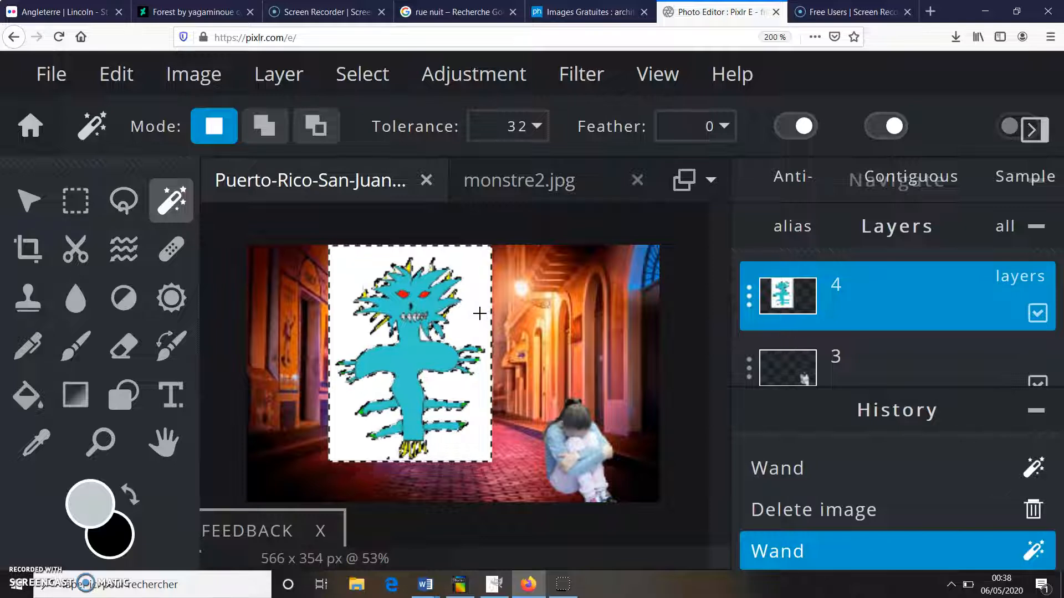
pyautogui.press('Delete')
pyautogui.click(422, 333)
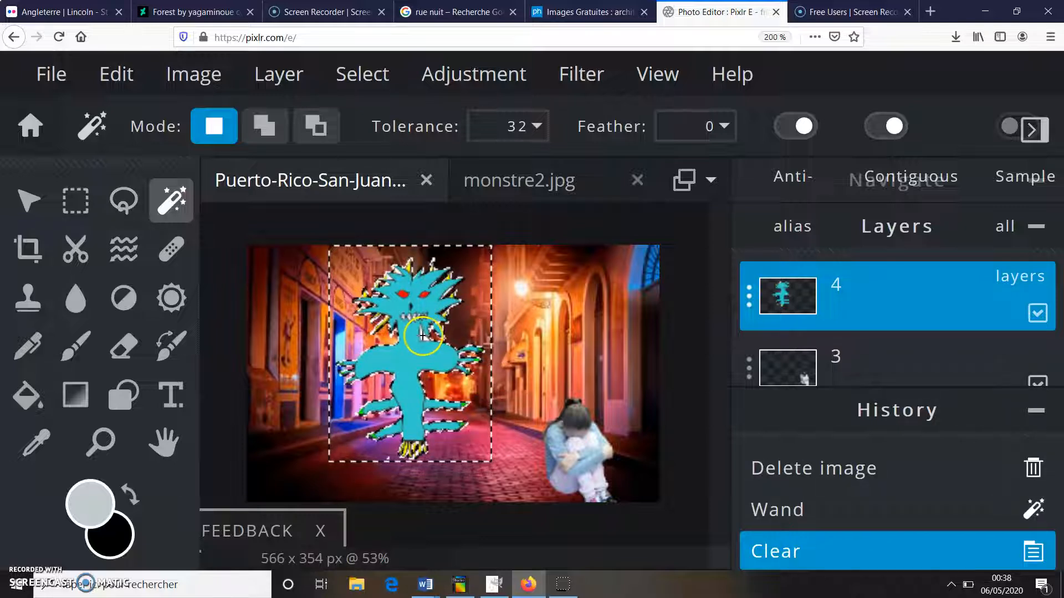
# - Clear the leftover white patches among the monster's head spikes on layer 4 with the Wand at tolerance 32, and drop the selection
pyautogui.press('Delete')
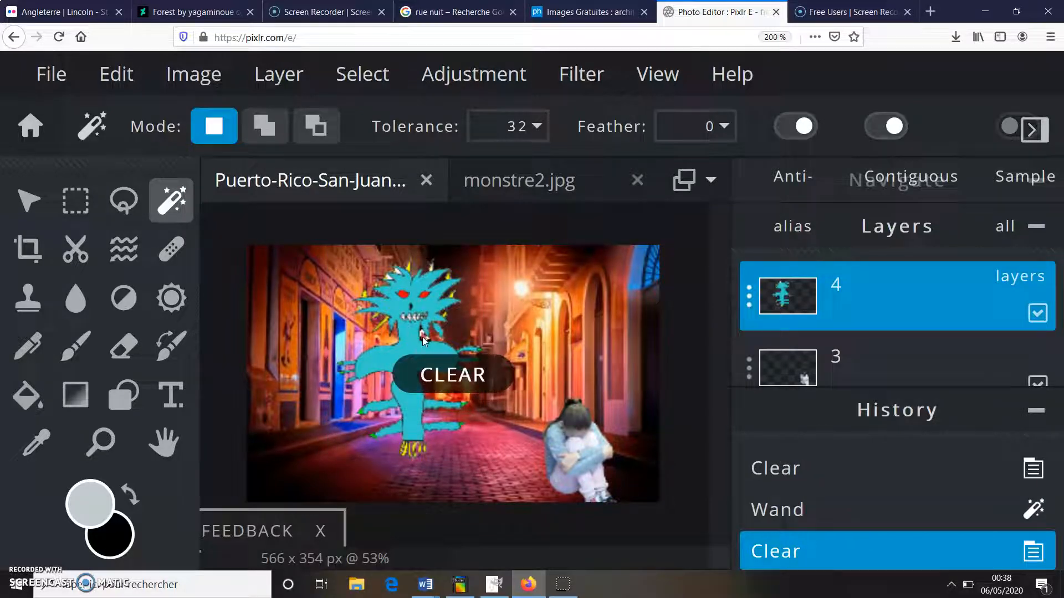
pyautogui.scroll(2, 397, 272)
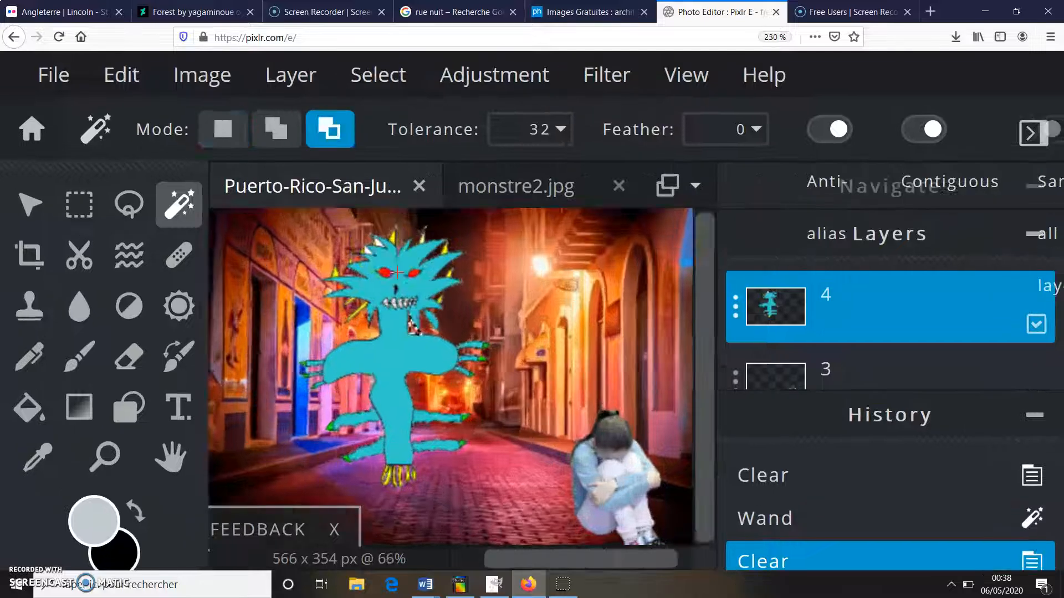
pyautogui.click(397, 274)
pyautogui.moveTo(640, 370); pyautogui.dragTo(640, 311)
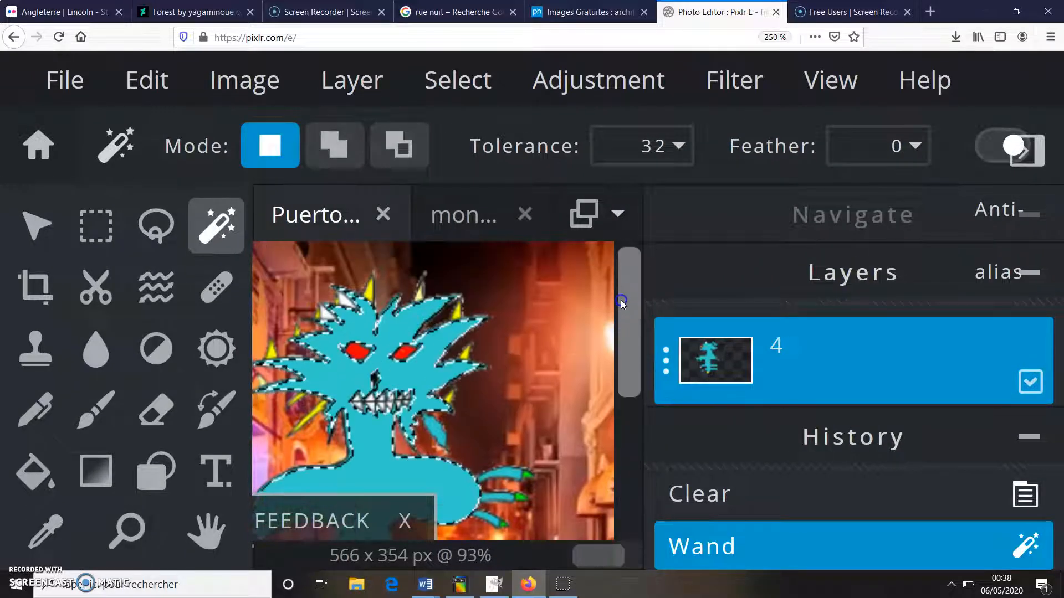
pyautogui.click(347, 302)
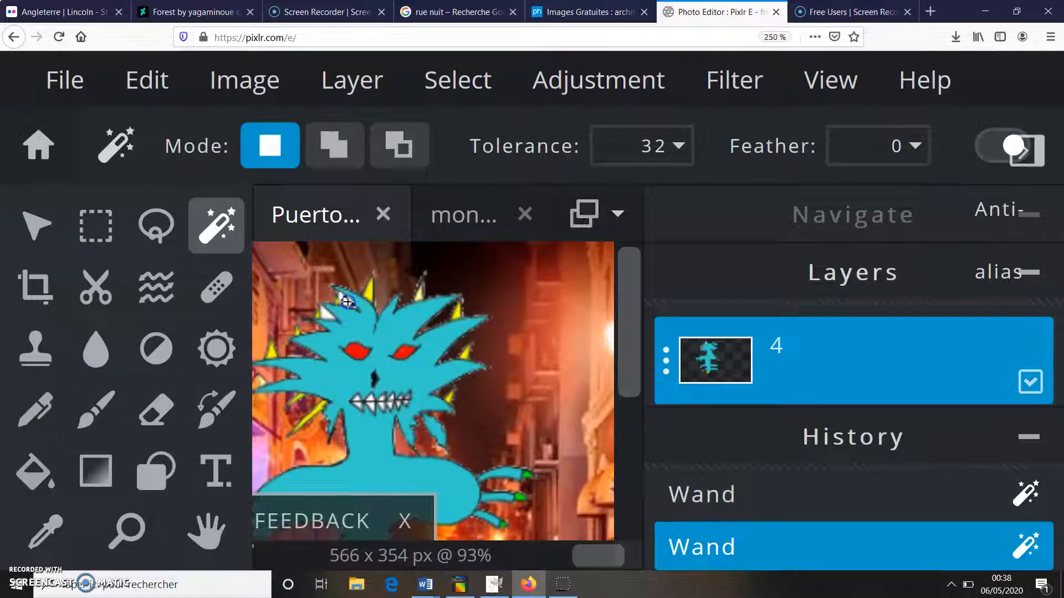
pyautogui.press('Delete')
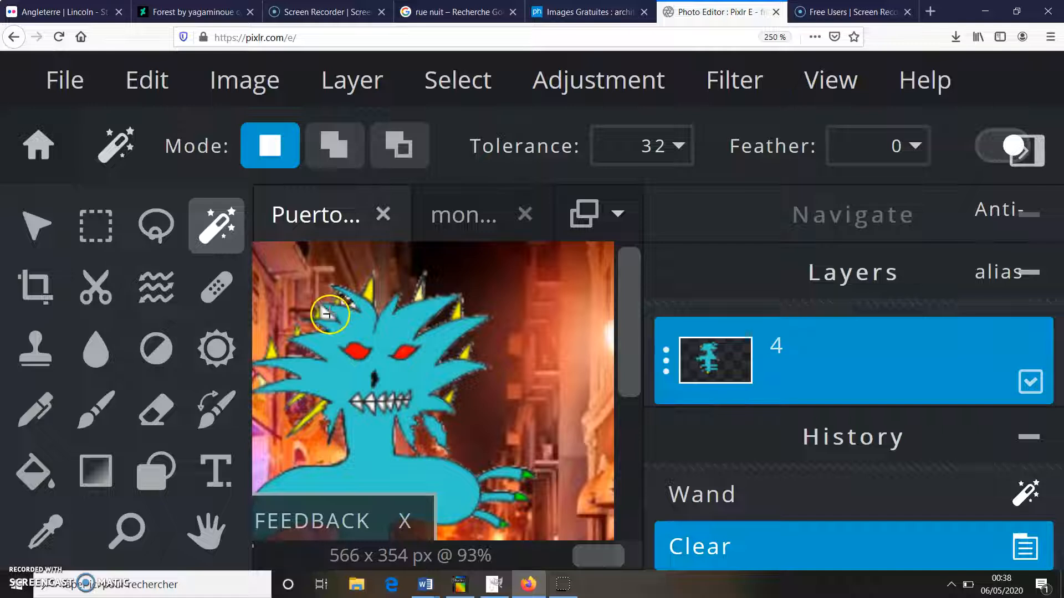
pyautogui.press('Delete')
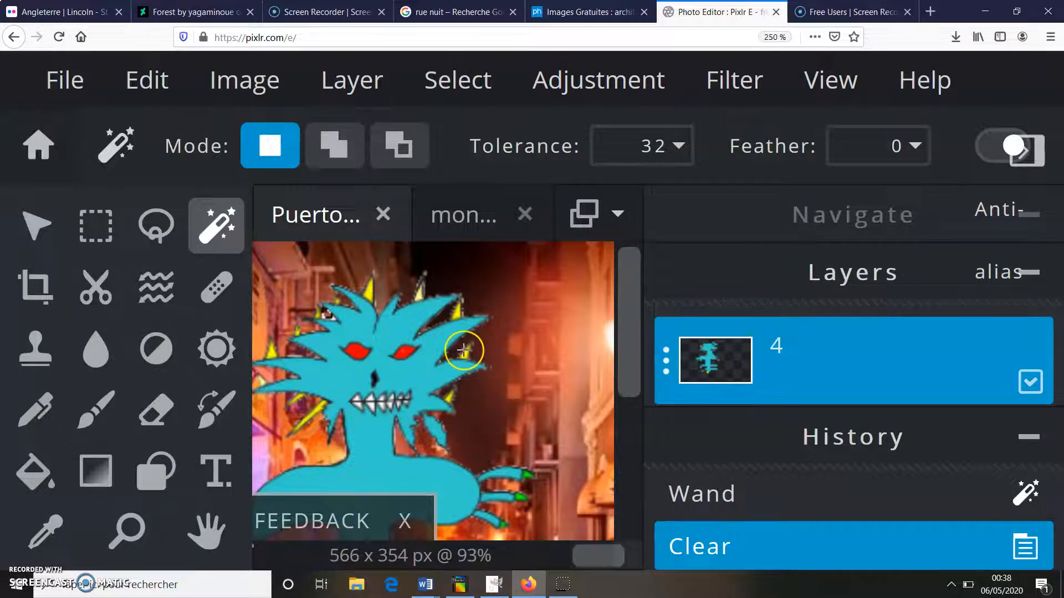
pyautogui.hotkey('ctrl', '-')
pyautogui.scroll(-1, 463, 350)
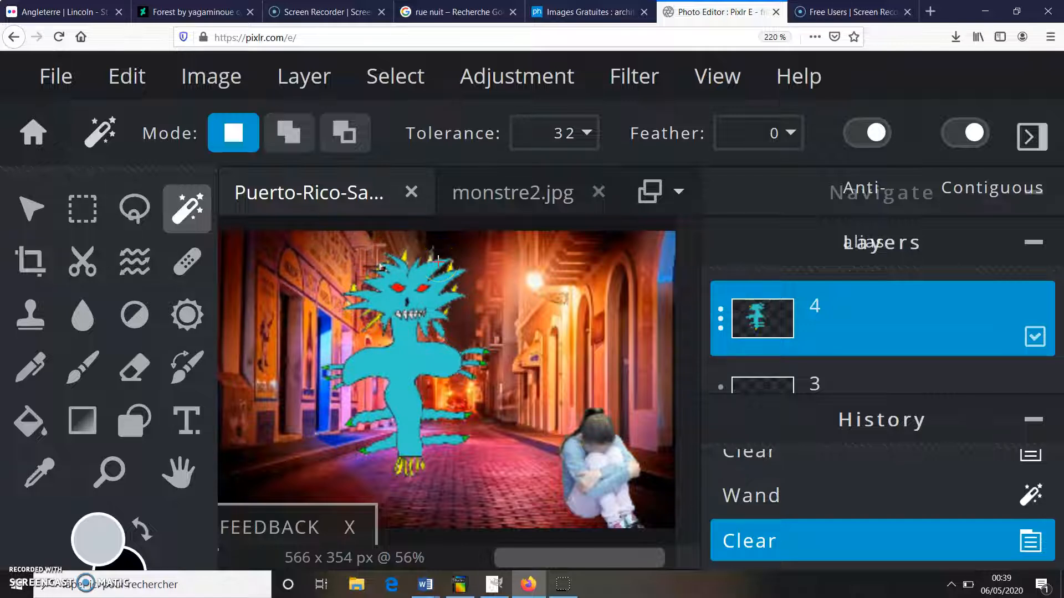
pyautogui.hotkey('ctrl', 'd')
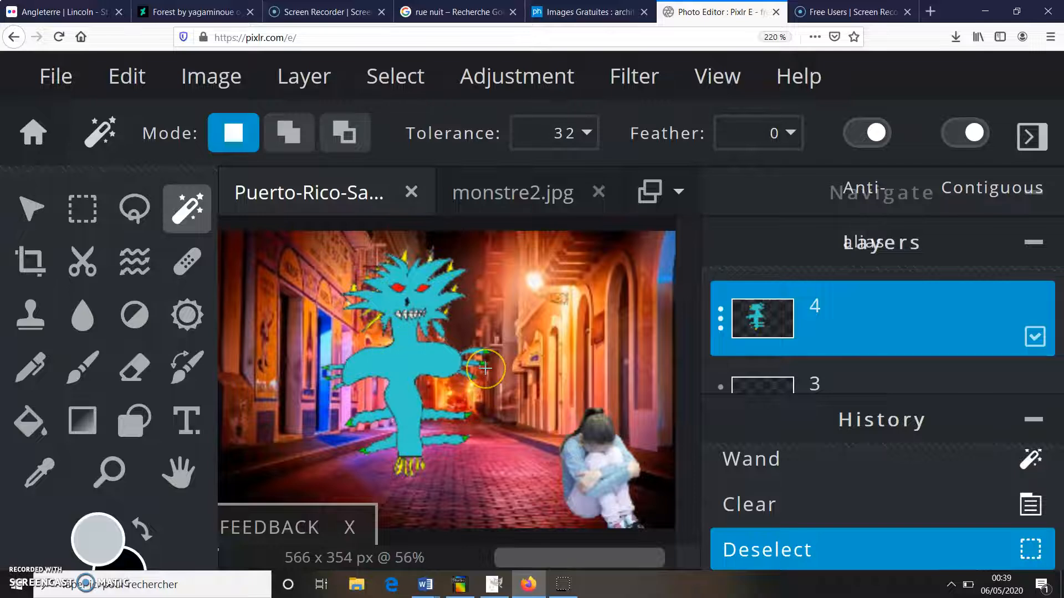
# - Apply Temperature & tint to the monster on layer 4, shifting temperature moderately towards blue and tint slightly towards magenta
pyautogui.hotkey('ctrl', '-')
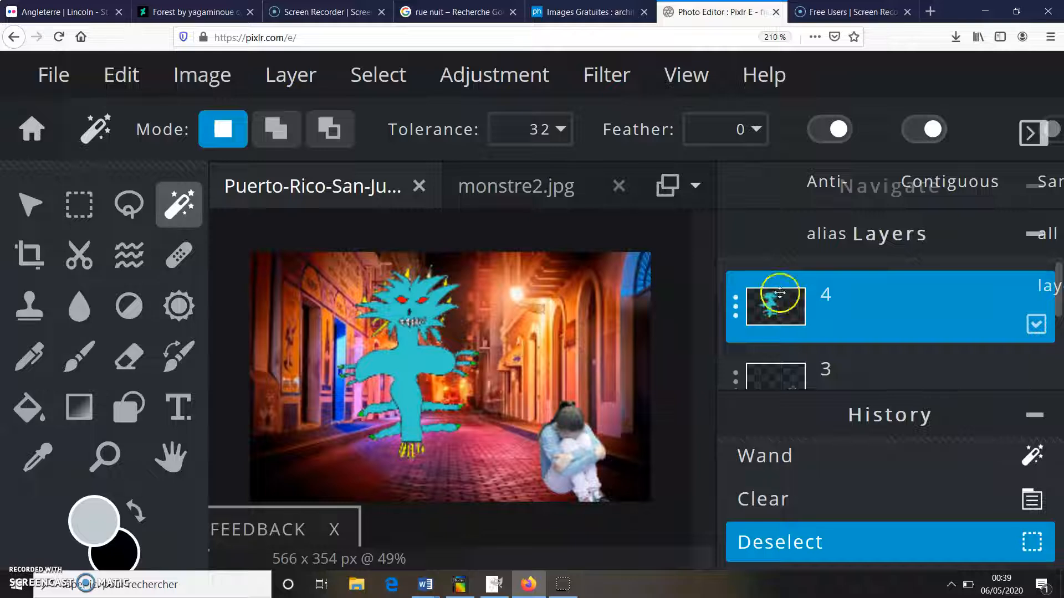
pyautogui.hotkey('ctrl', '-')
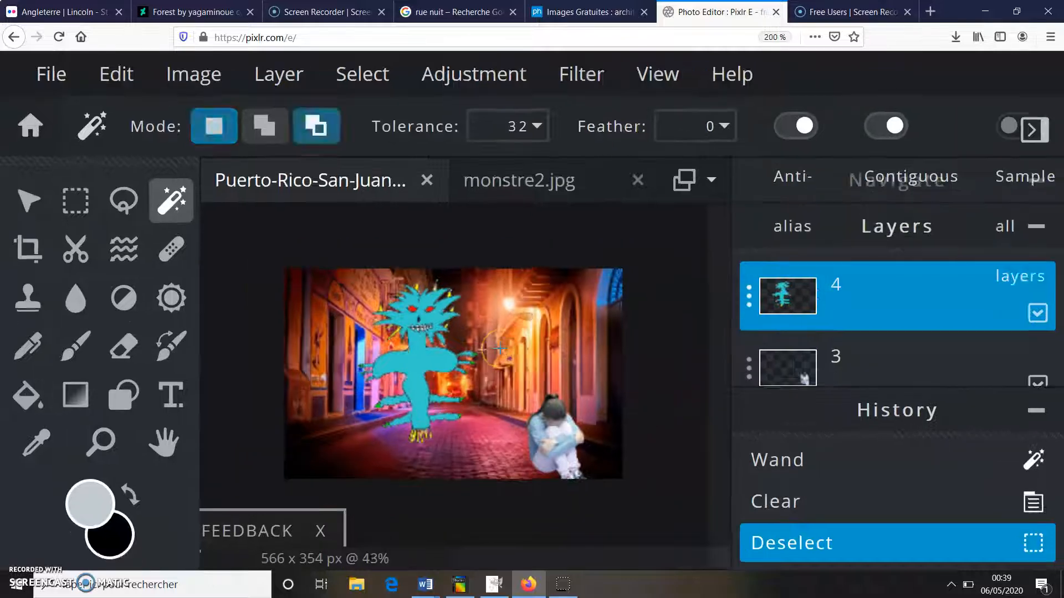
pyautogui.hotkey('ctrl', '-')
pyautogui.hotkey('ctrl', '-')
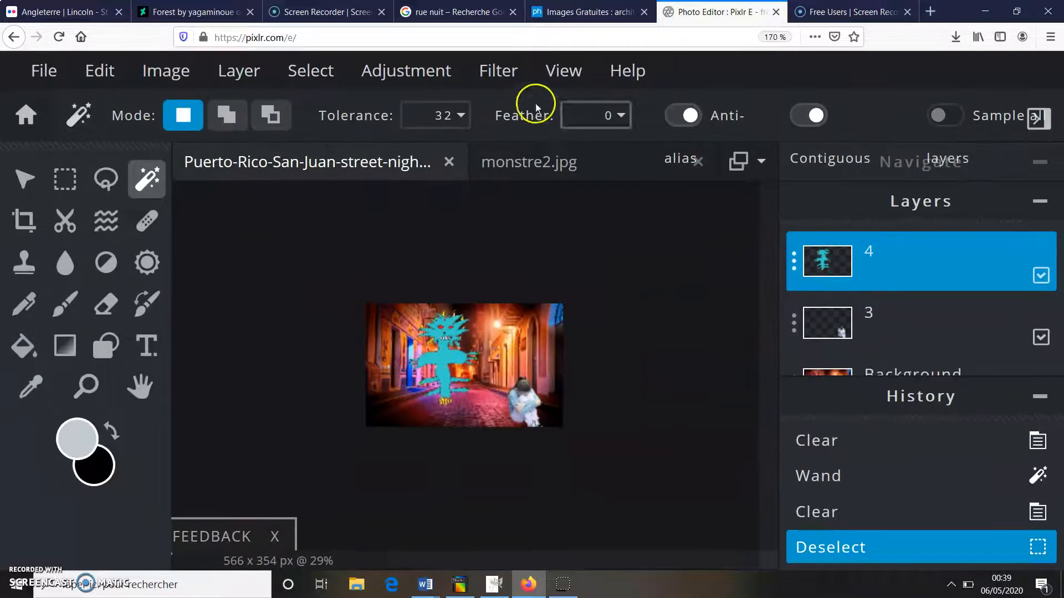
pyautogui.click(420, 80)
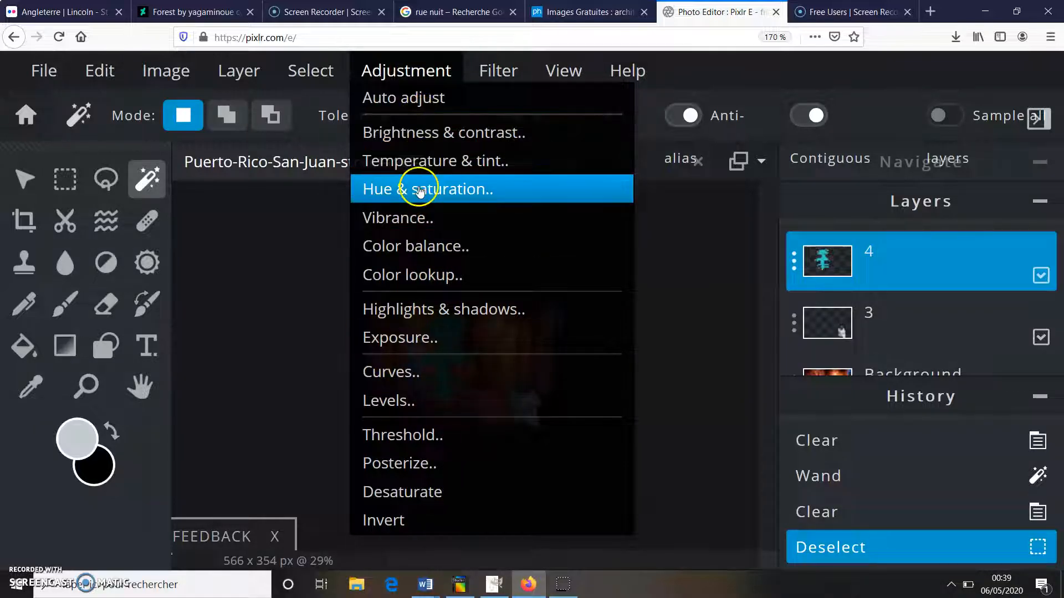
pyautogui.click(430, 160)
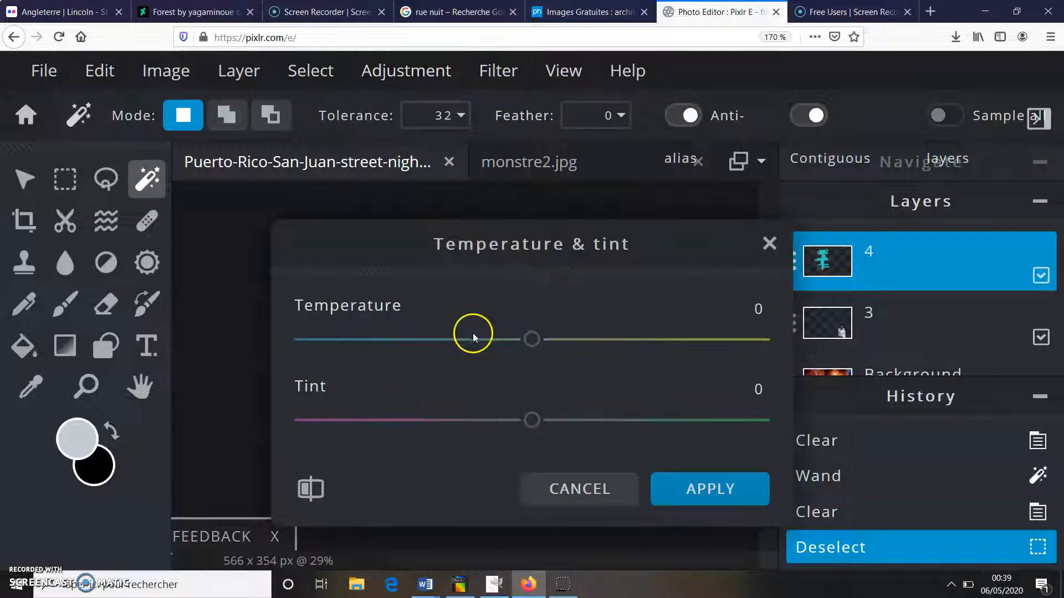
pyautogui.moveTo(491, 245); pyautogui.dragTo(820, 176)
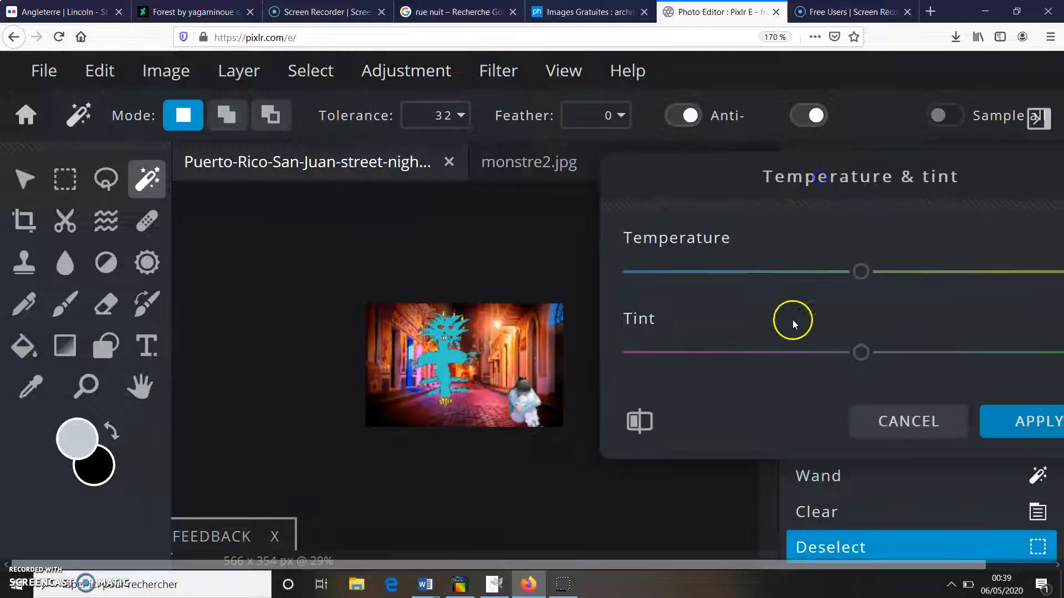
pyautogui.moveTo(860, 271); pyautogui.dragTo(799, 271)
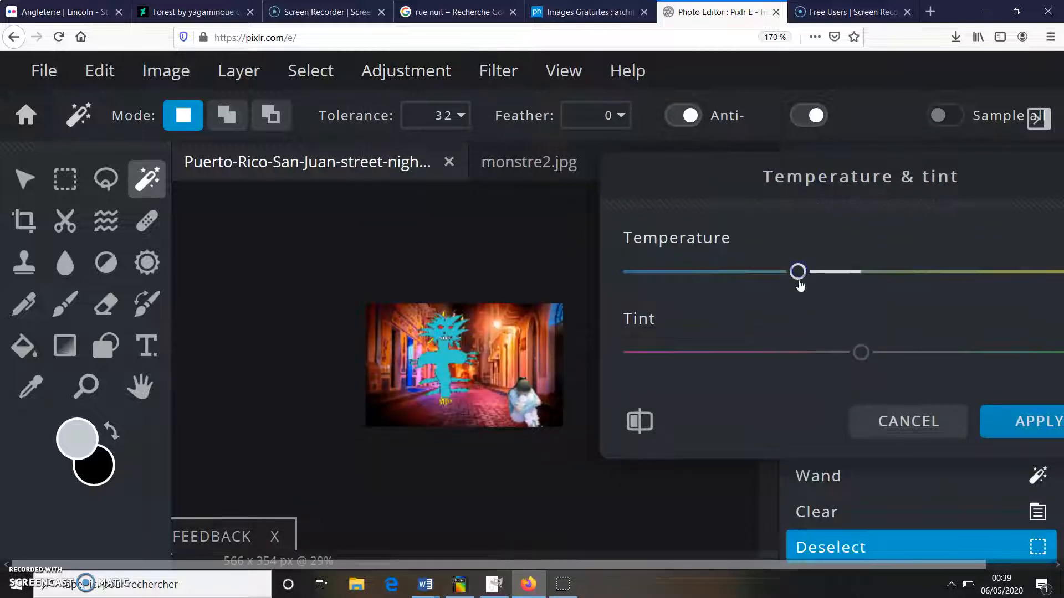
pyautogui.moveTo(862, 352); pyautogui.dragTo(815, 363)
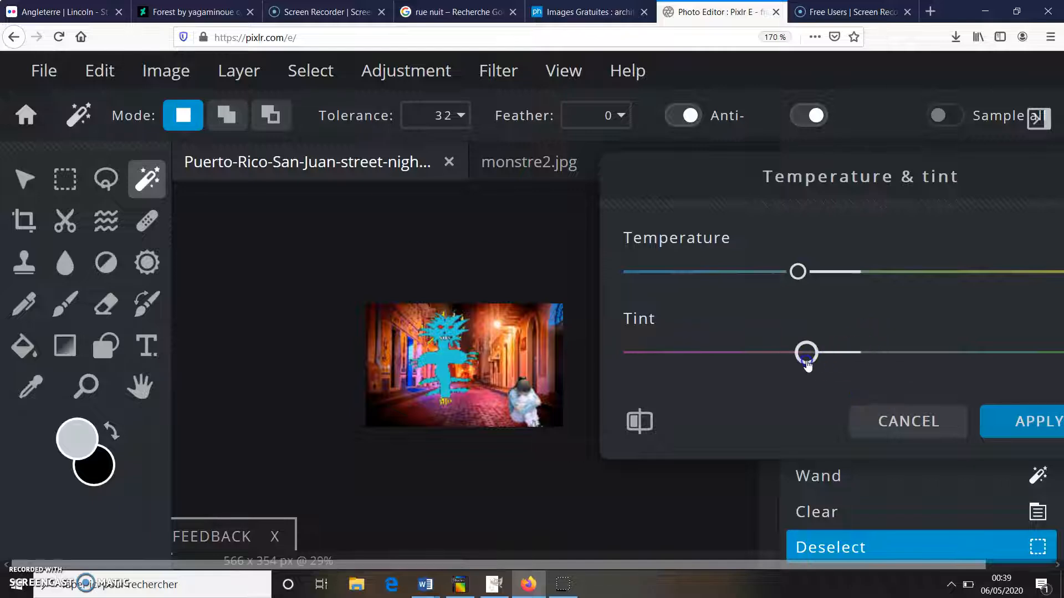
pyautogui.click(999, 422)
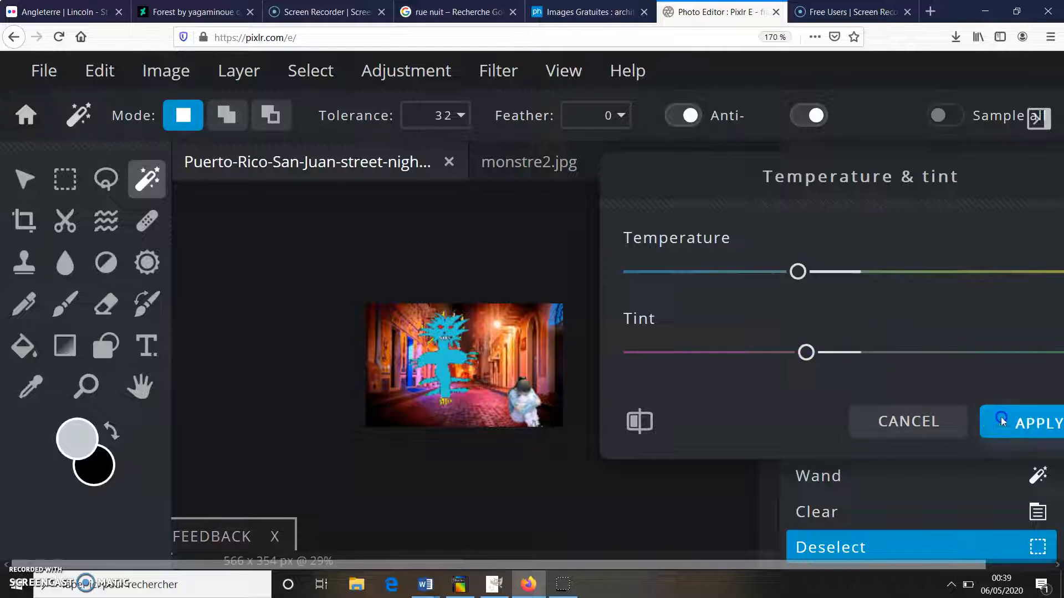
# - Make layer 3, which holds the seated girl, the active layer
pyautogui.scroll(2, 461, 347)
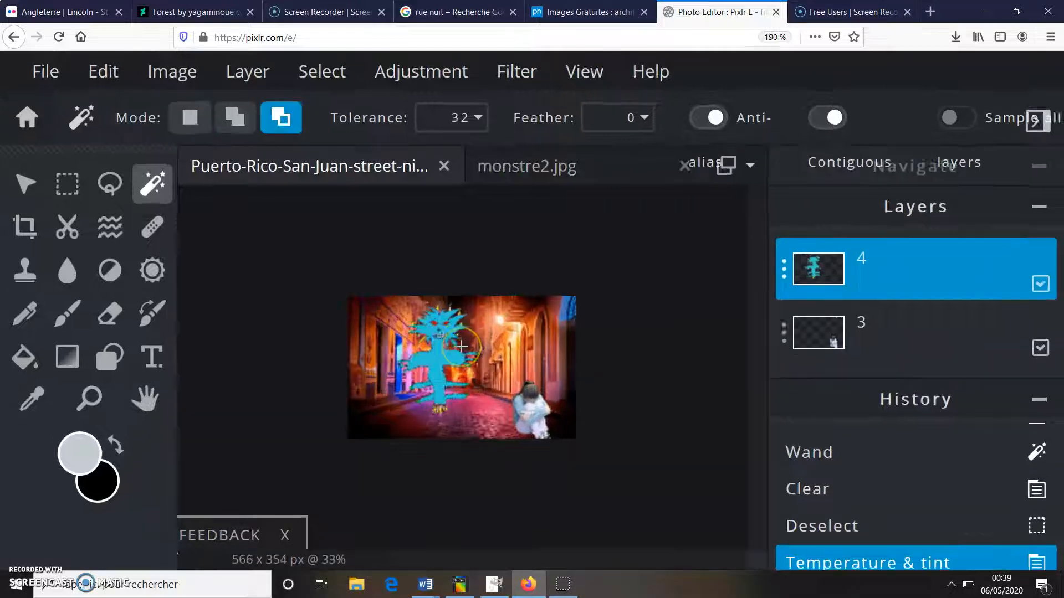
pyautogui.scroll(1, 461, 347)
pyautogui.click(809, 359)
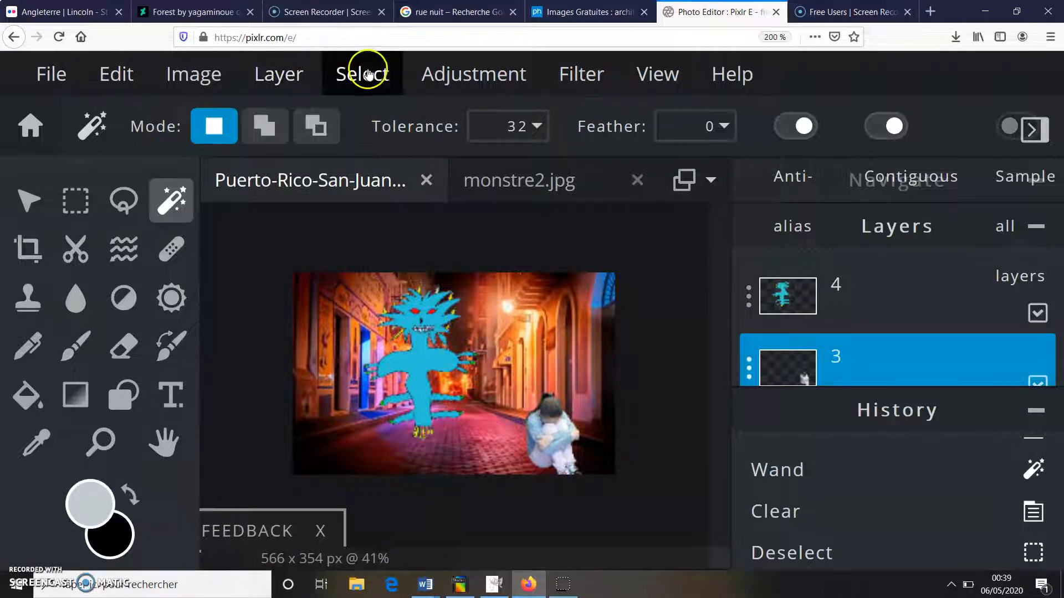
pyautogui.click(477, 75)
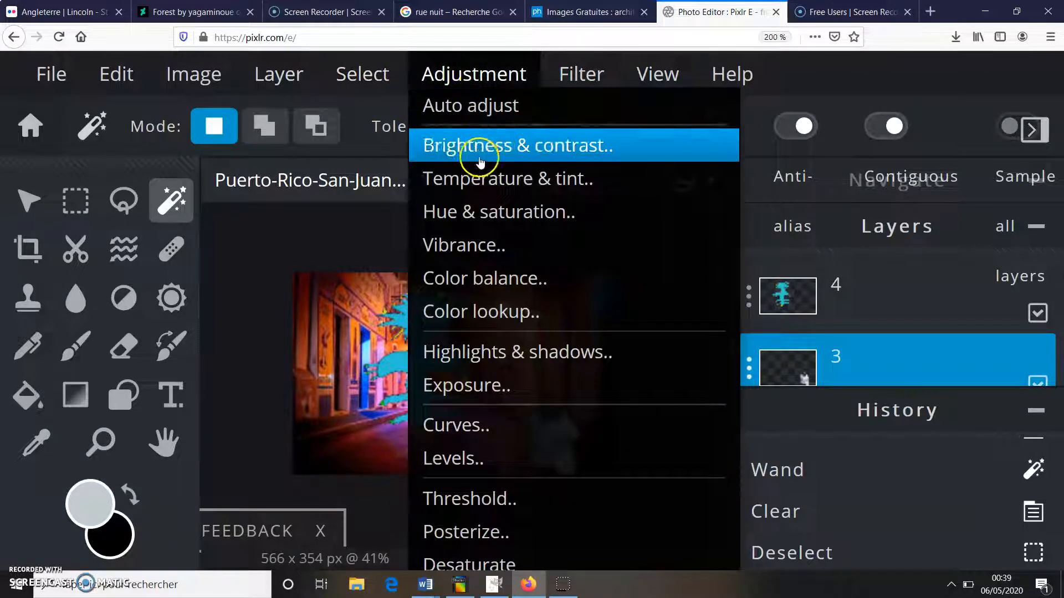
pyautogui.click(486, 278)
pyautogui.moveTo(691, 157); pyautogui.dragTo(356, 66)
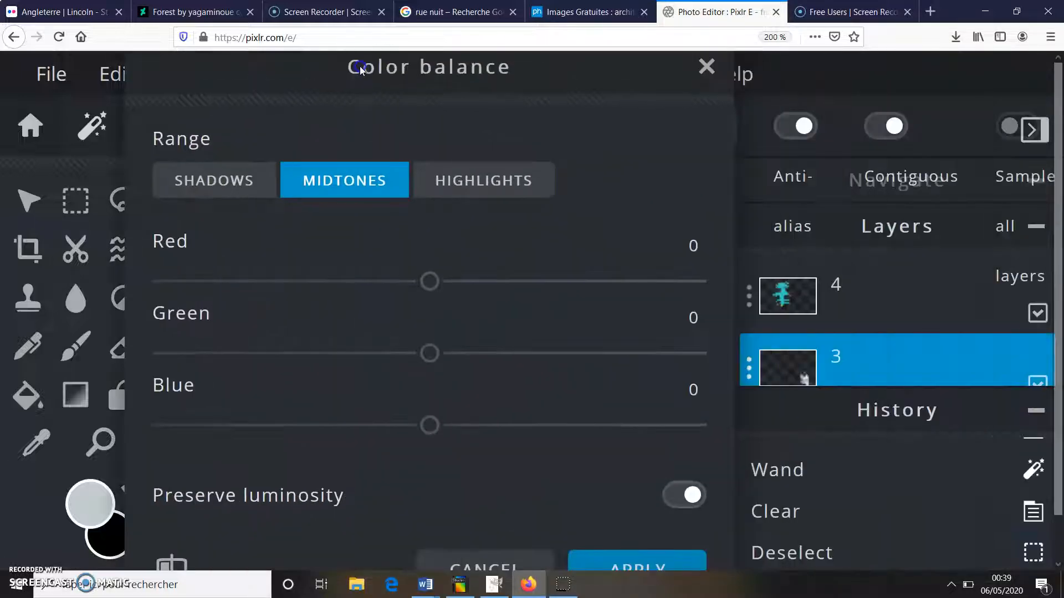
pyautogui.click(472, 182)
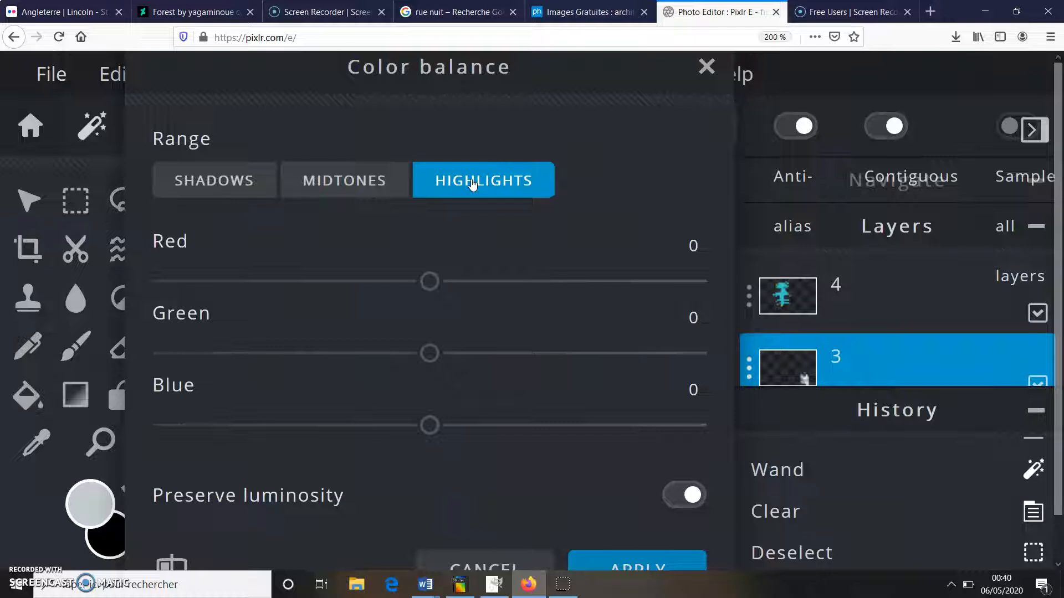
pyautogui.click(214, 182)
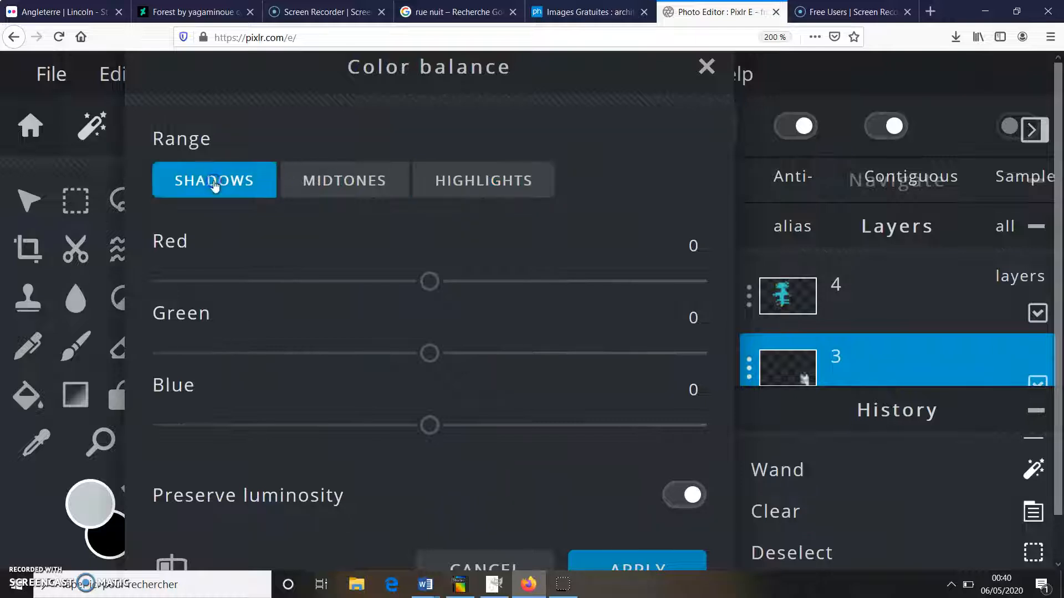
pyautogui.click(471, 571)
# - Darken the seated girl on layer 3 by applying a moderately negative Exposure amount
pyautogui.click(473, 75)
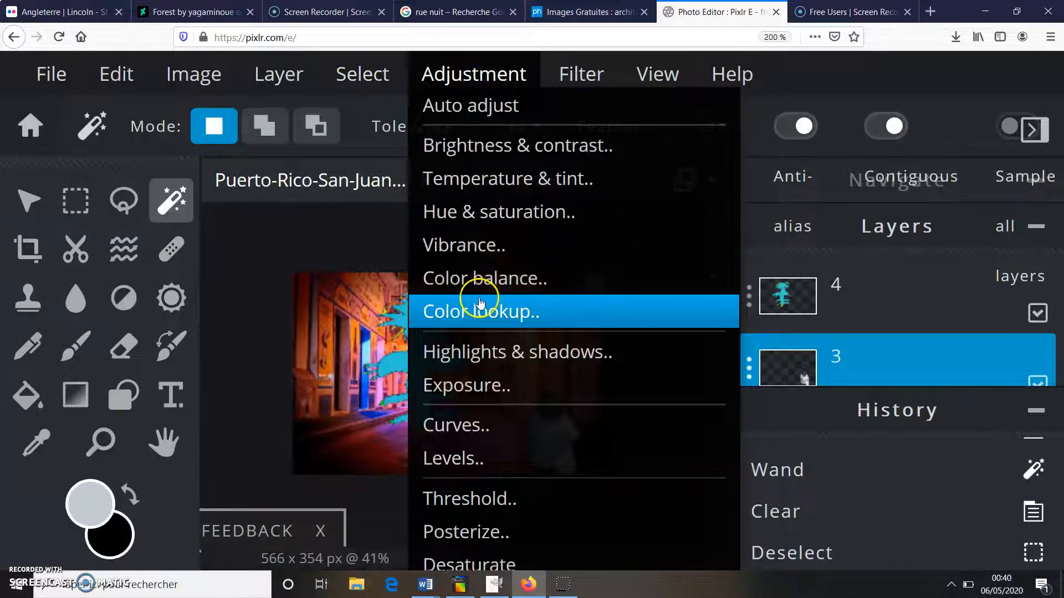
pyautogui.click(479, 394)
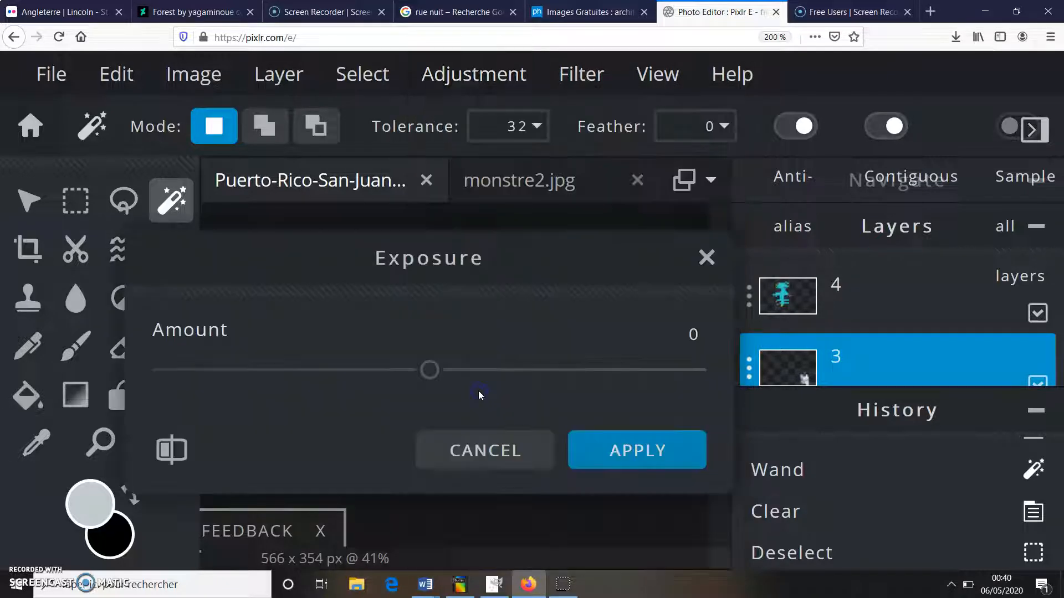
pyautogui.moveTo(360, 254); pyautogui.dragTo(744, 142)
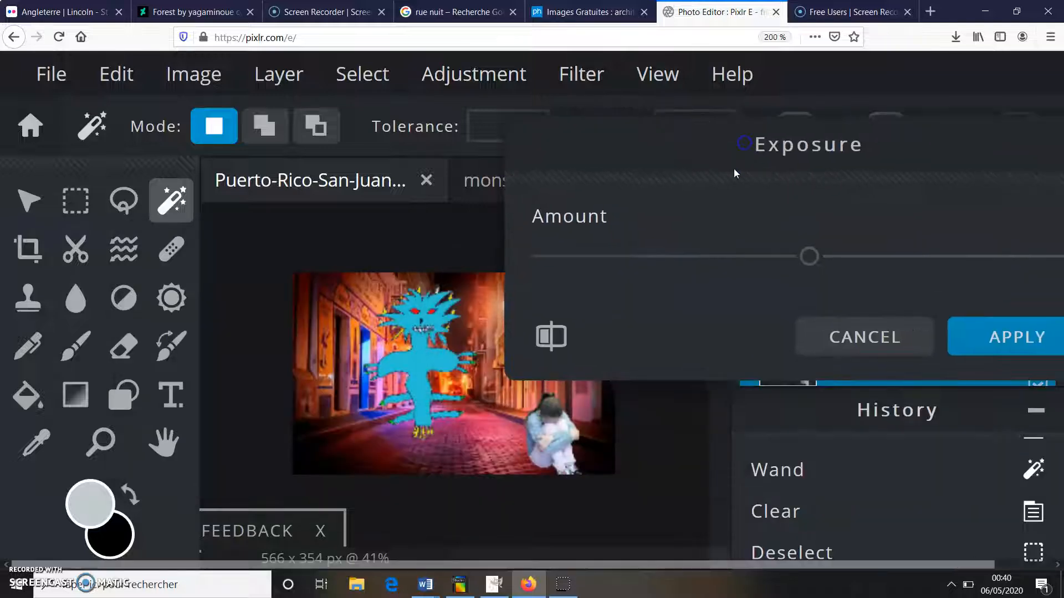
pyautogui.moveTo(709, 264)
pyautogui.mouseDown()
pyautogui.moveTo(669, 264)
pyautogui.moveTo(779, 264)
pyautogui.moveTo(713, 266)
pyautogui.mouseUp()
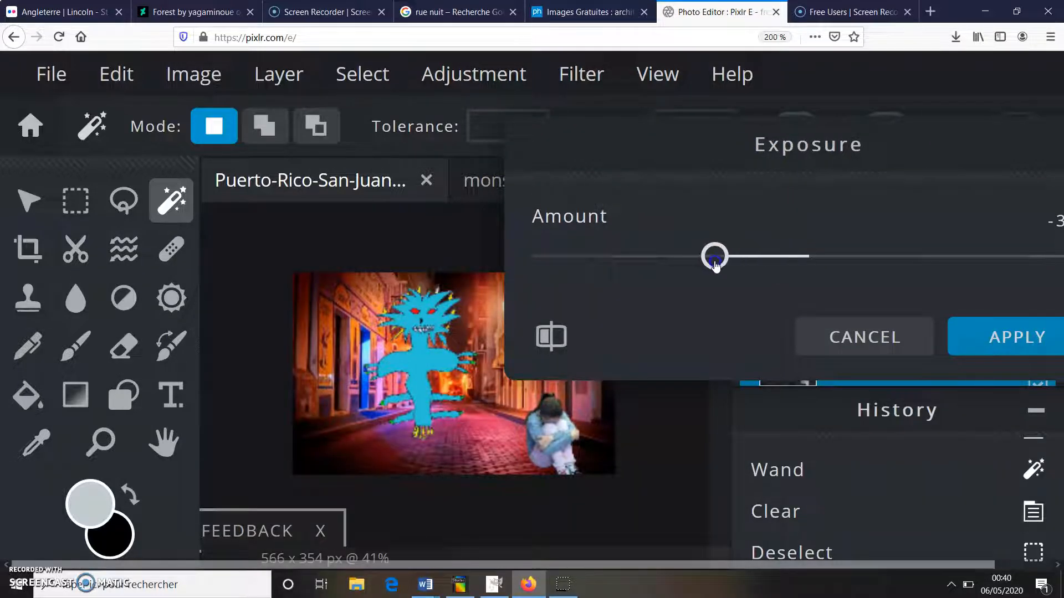
pyautogui.click(1010, 332)
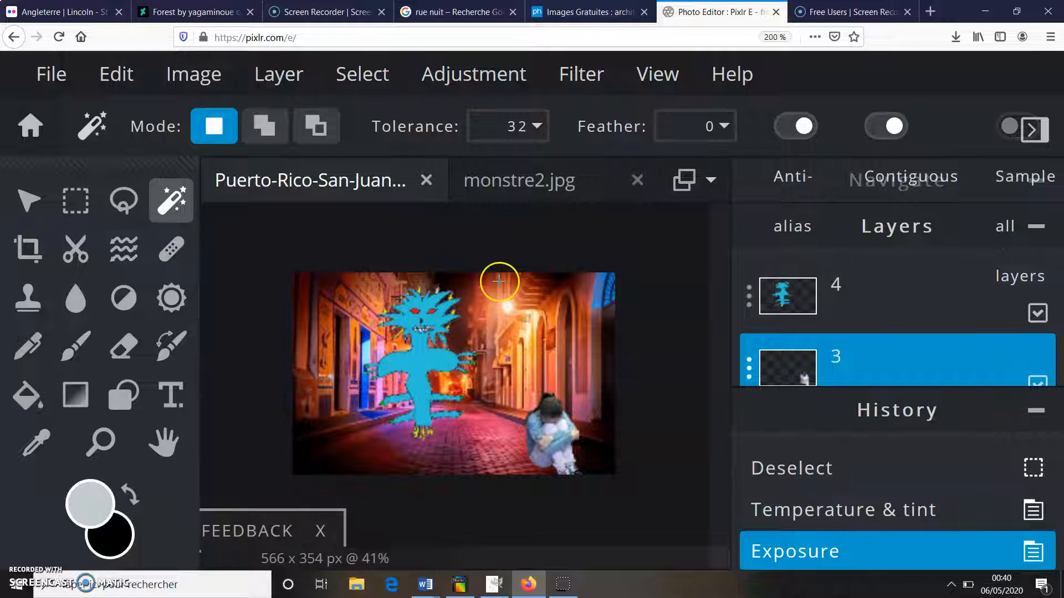
# - Save the montage as a PXD file named "travail art", keep the downloaded file and close the save window
pyautogui.click(49, 88)
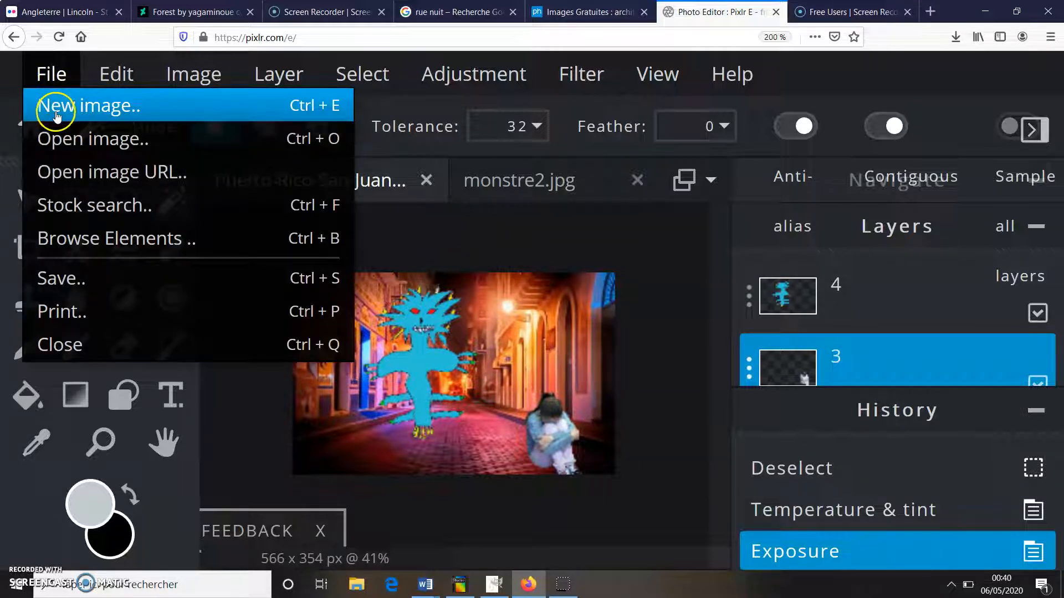
pyautogui.click(78, 143)
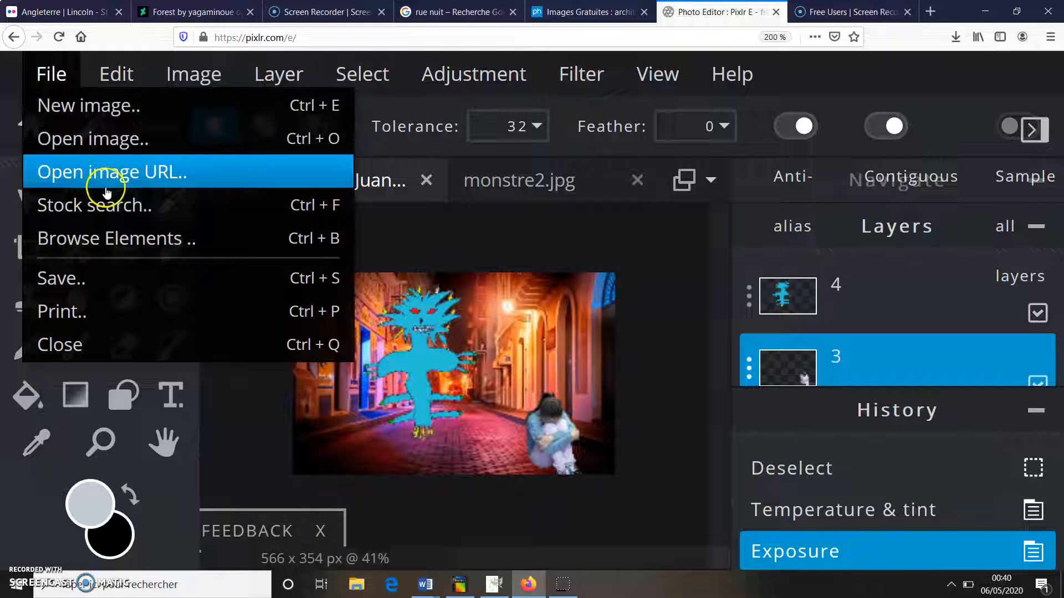
pyautogui.click(95, 274)
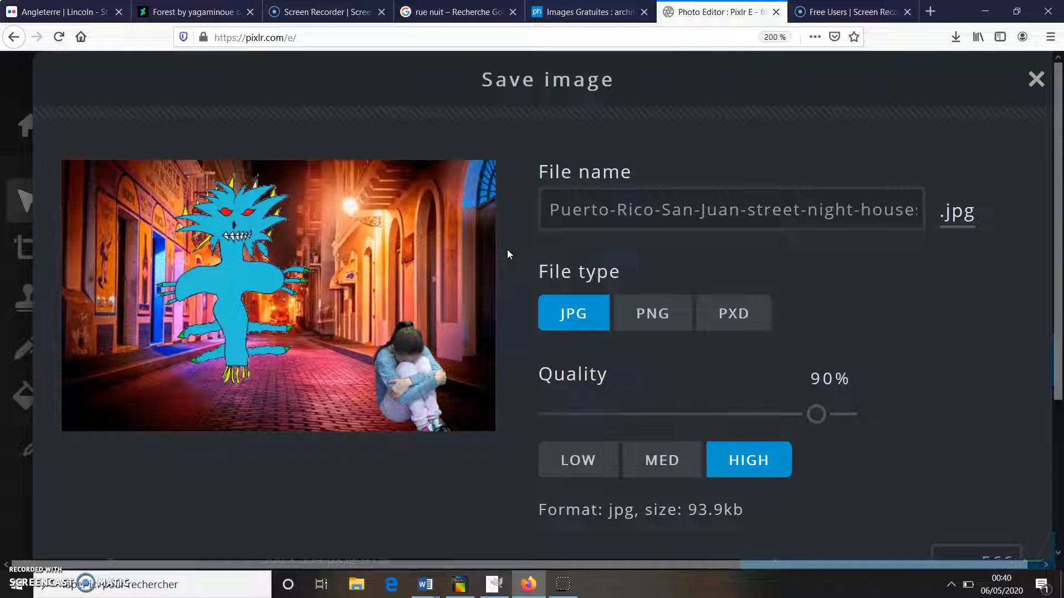
pyautogui.click(654, 220)
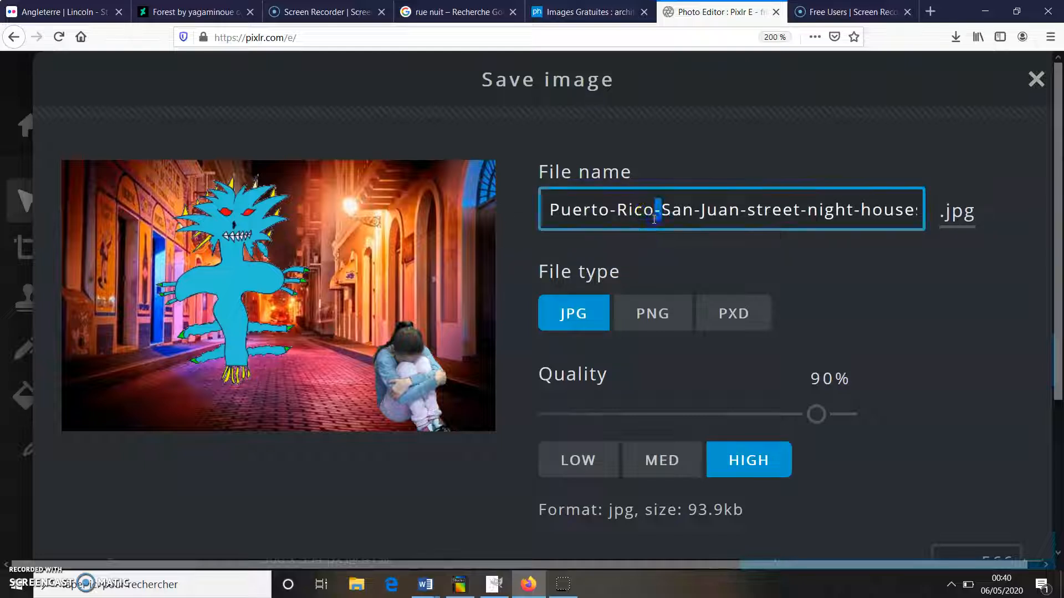
pyautogui.tripleClick(654, 219)
pyautogui.write('travail art')
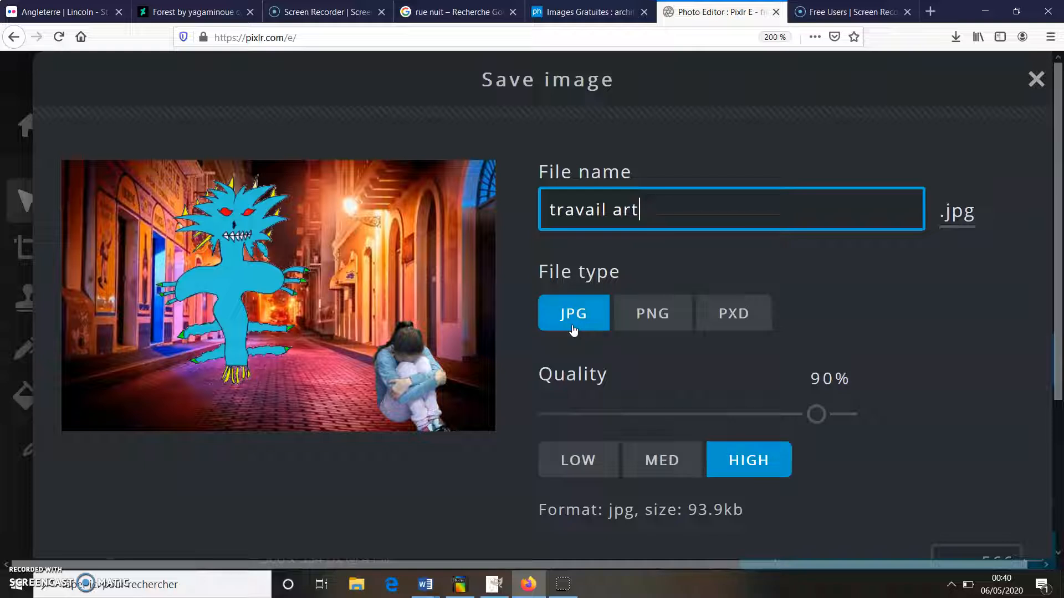
pyautogui.click(729, 329)
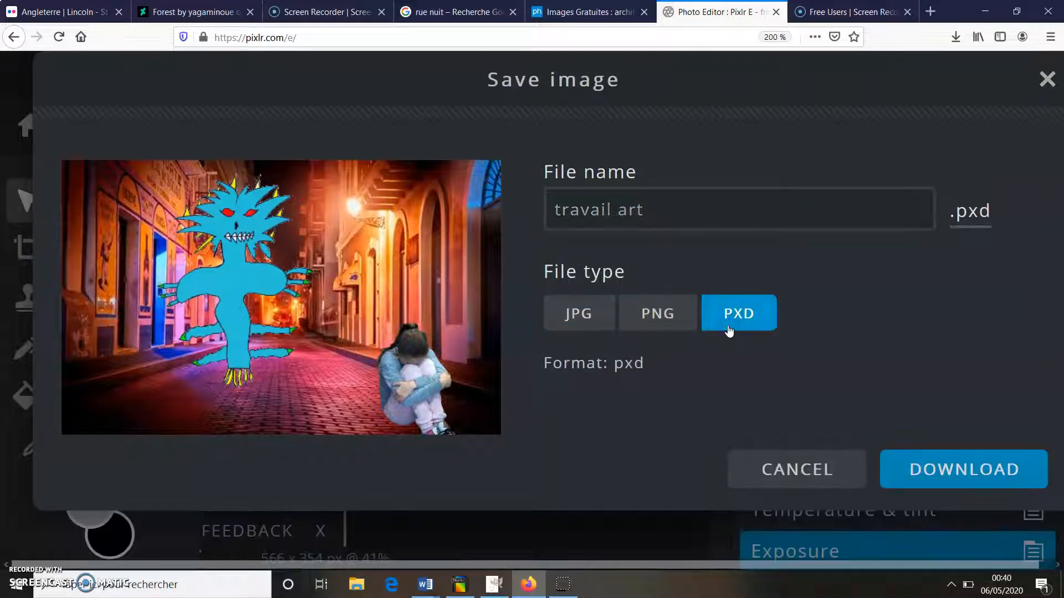
pyautogui.click(909, 468)
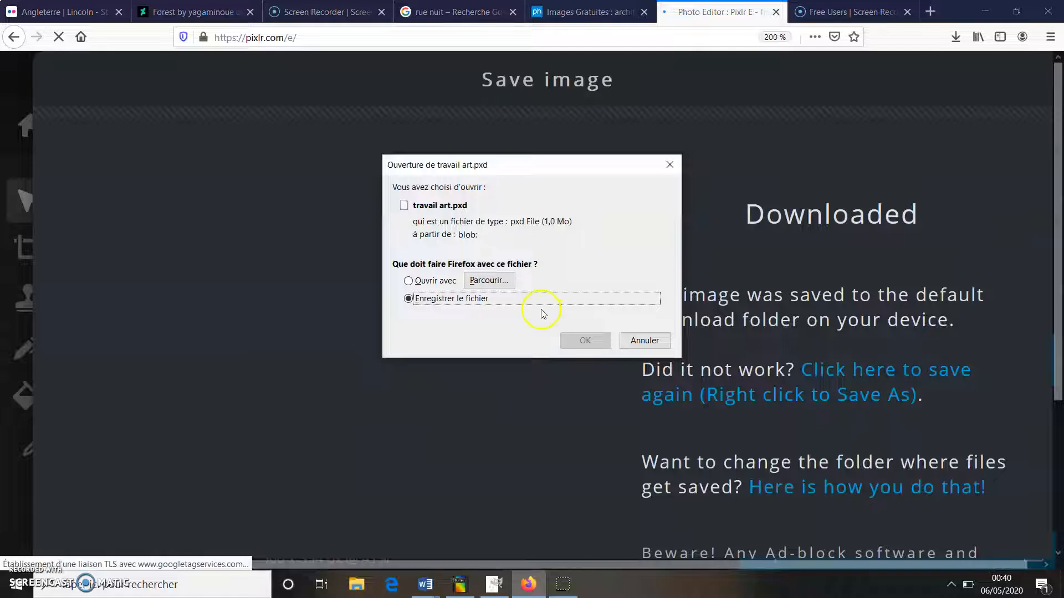
pyautogui.click(583, 339)
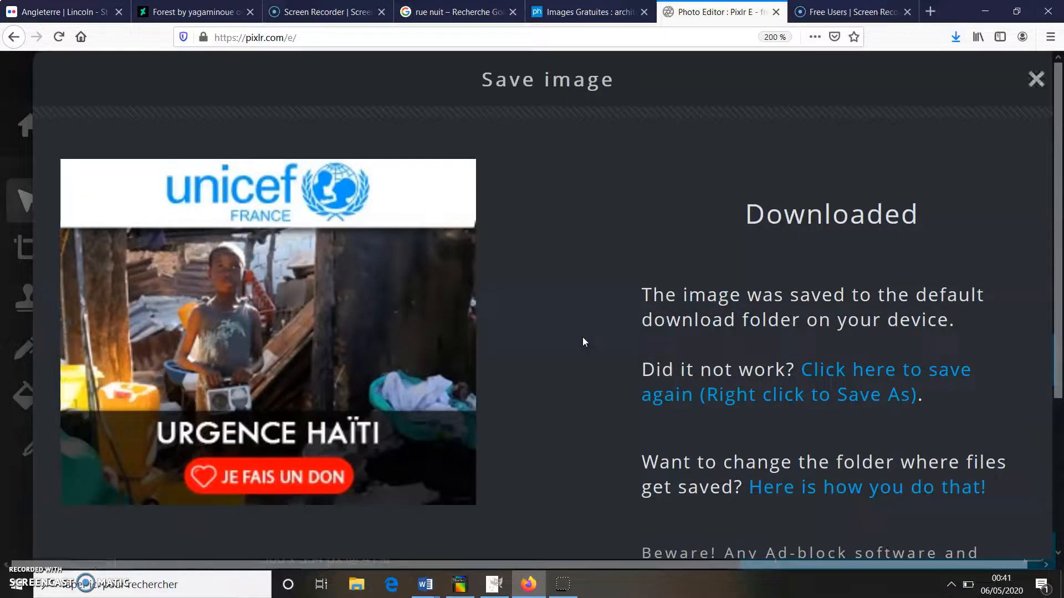
pyautogui.scroll(-3, 582, 336)
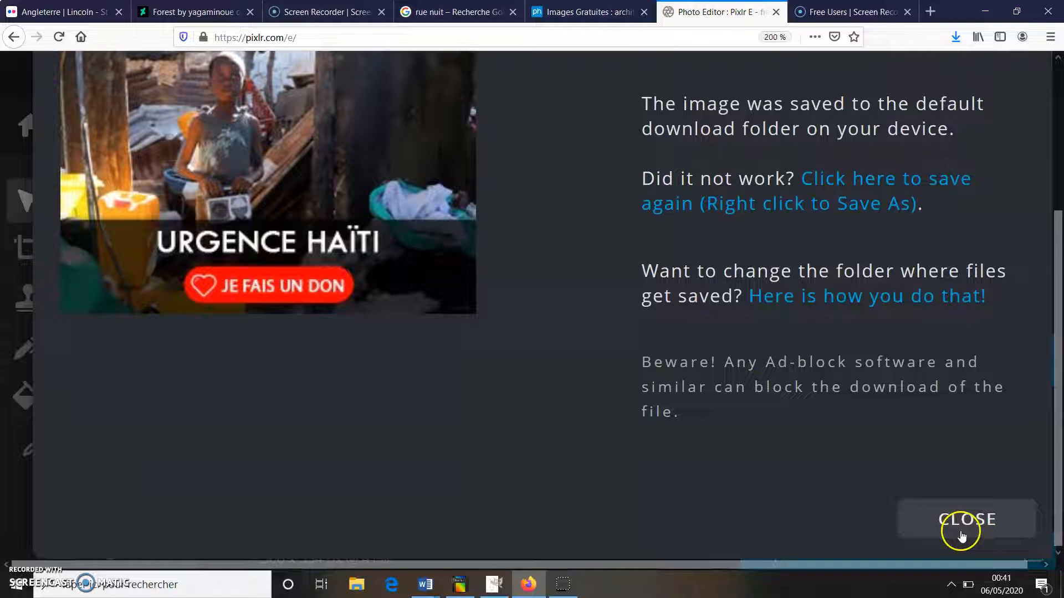
pyautogui.click(962, 533)
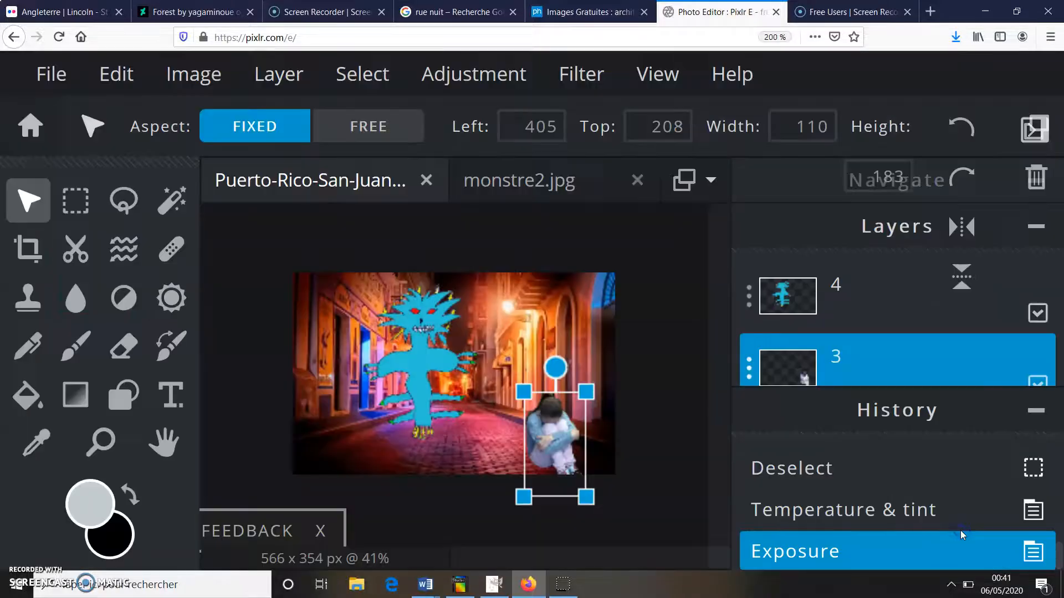
# - Save the montage again as a JPG named "art" at 100% quality, downloading it and closing the save window
pyautogui.click(49, 73)
pyautogui.click(44, 297)
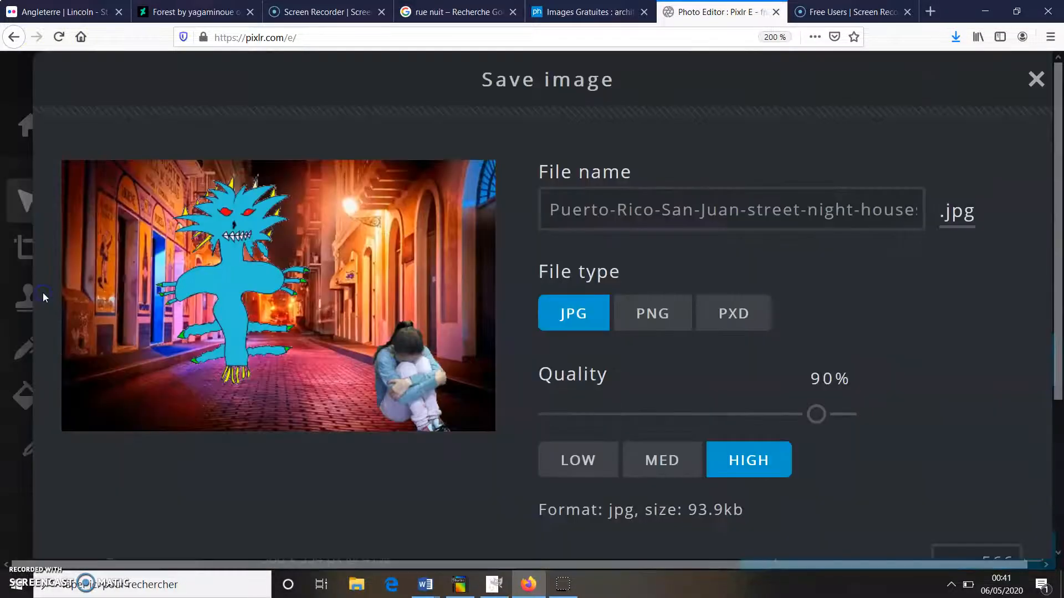
pyautogui.click(665, 209)
pyautogui.tripleClick(658, 212)
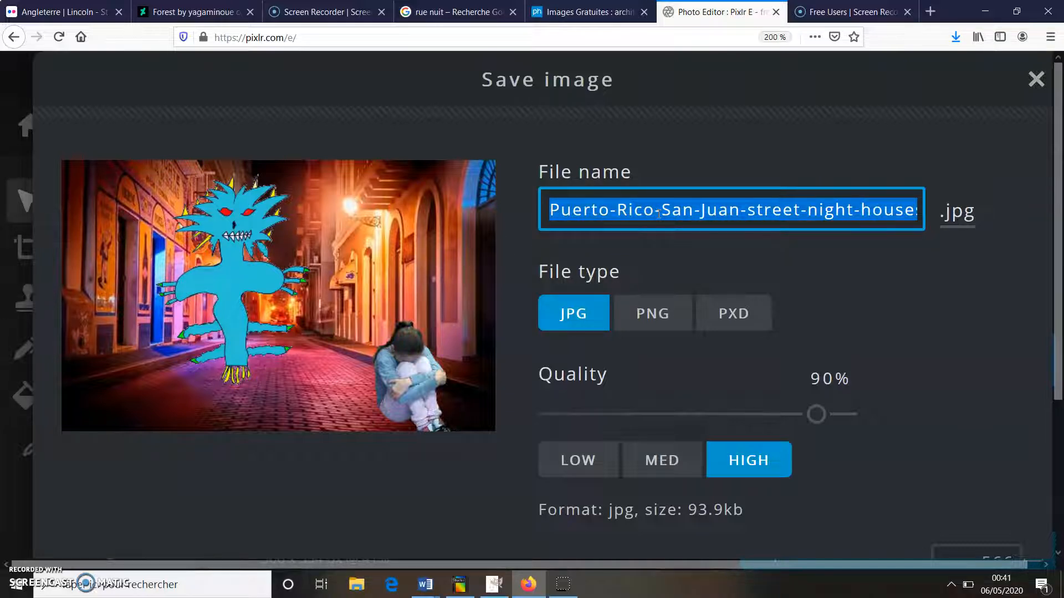
pyautogui.write('art')
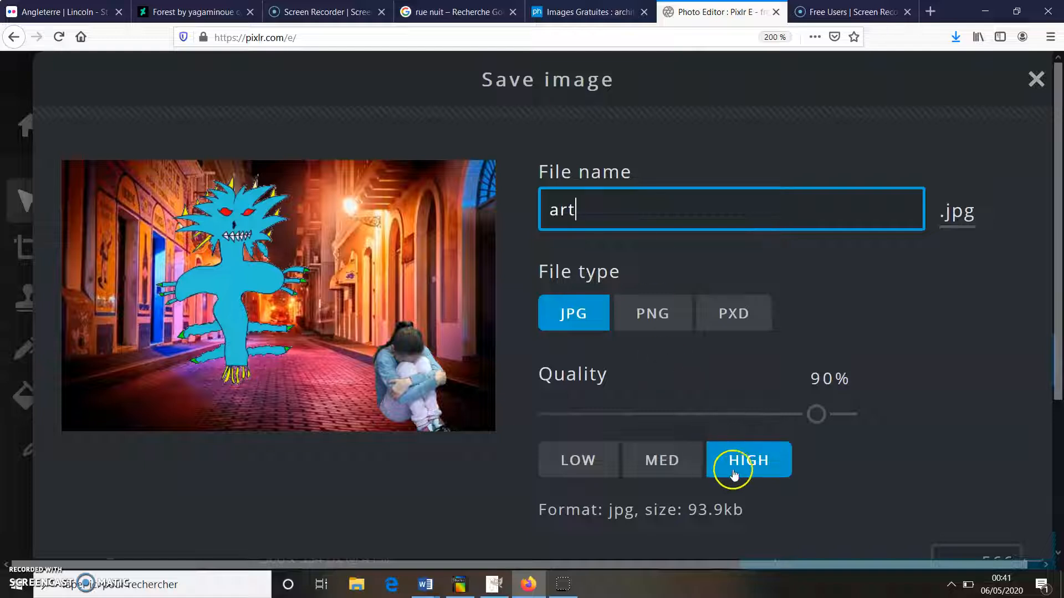
pyautogui.moveTo(817, 415); pyautogui.dragTo(846, 413)
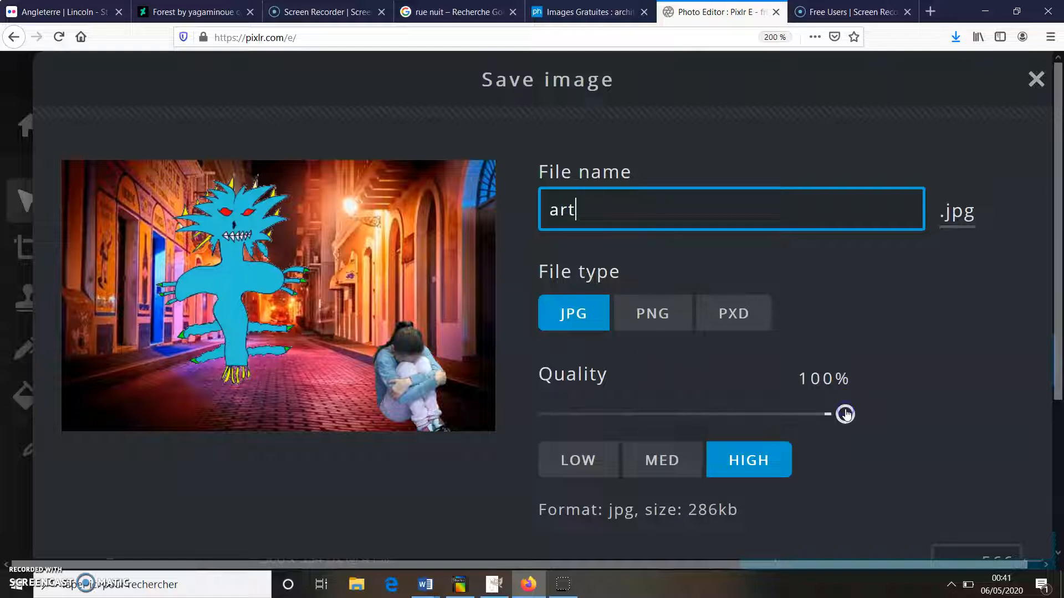
pyautogui.scroll(-3, 749, 457)
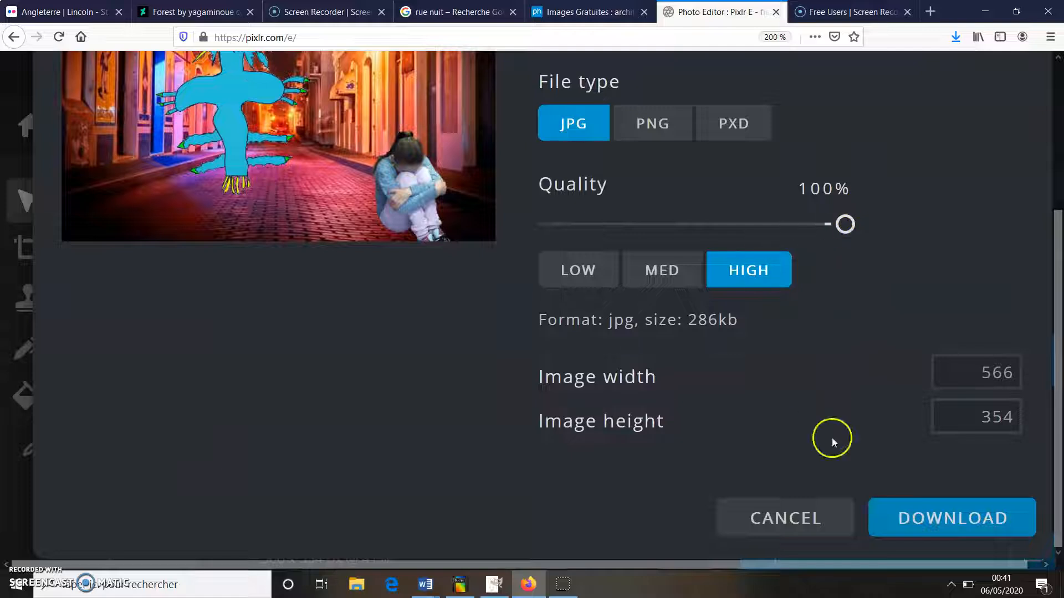
pyautogui.click(919, 528)
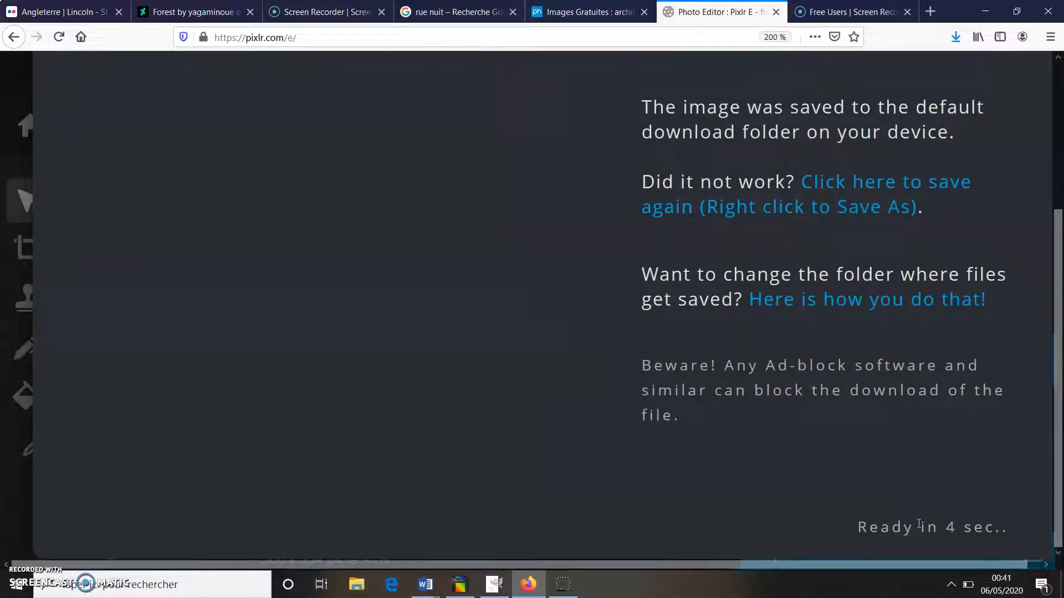
pyautogui.click(967, 522)
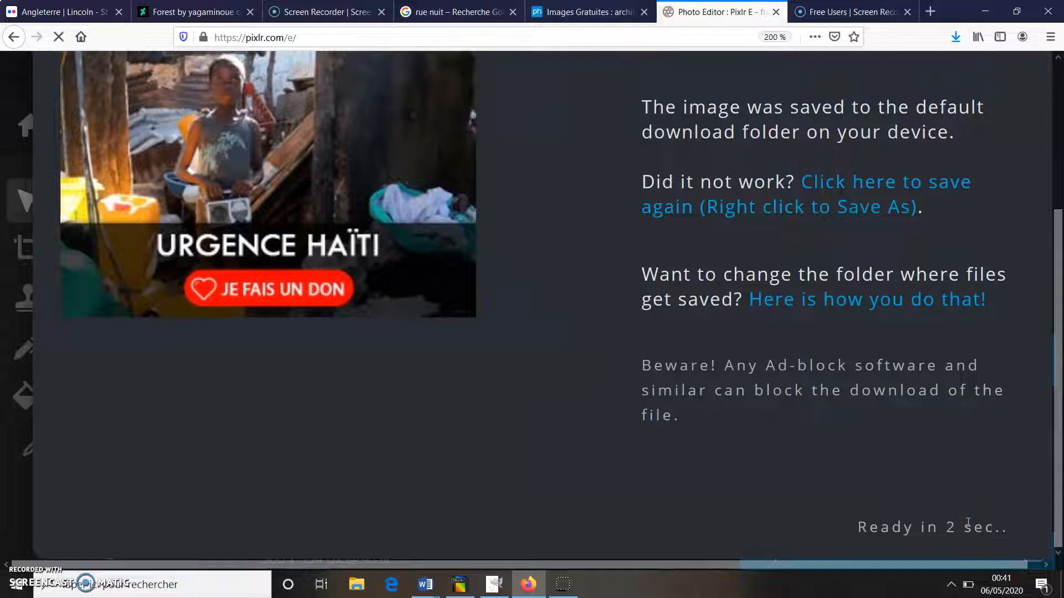
pyautogui.click(967, 523)
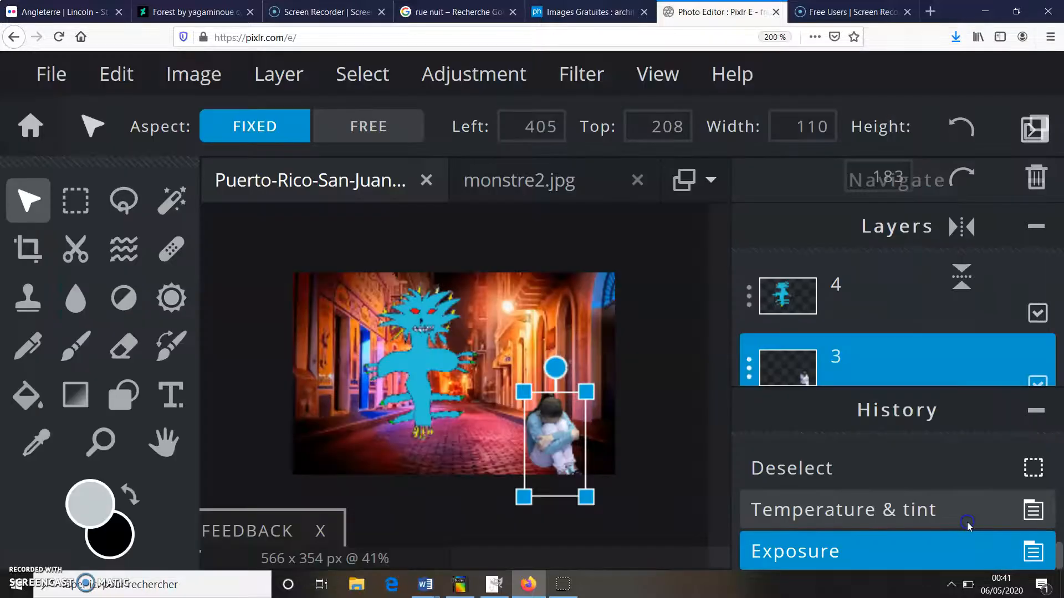
# - Switch to the desktop and look through the Monstre folder for the saved montage, closing the folder again
pyautogui.click(985, 11)
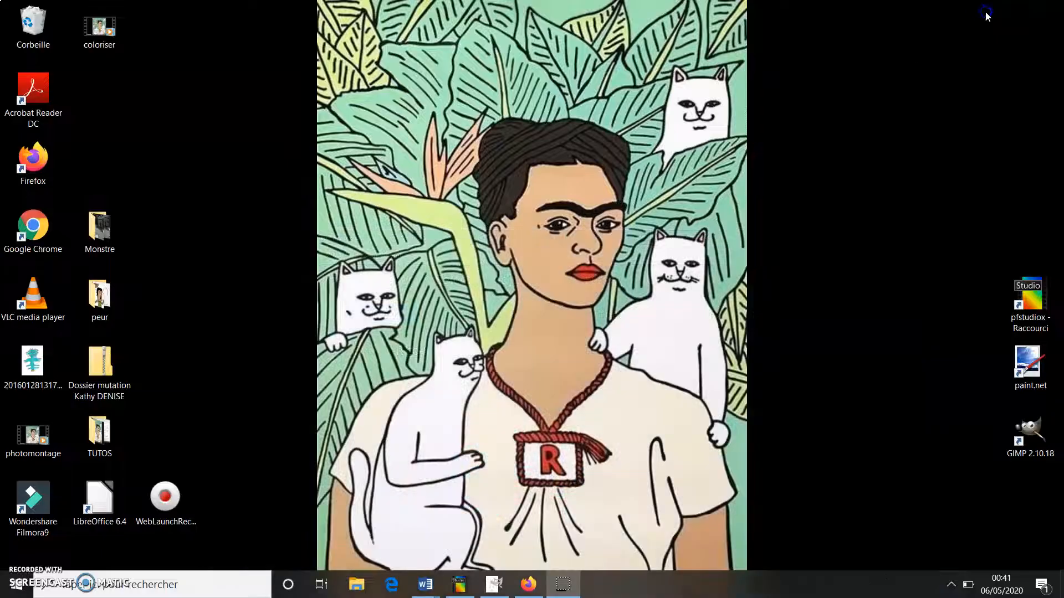
pyautogui.doubleClick(75, 242)
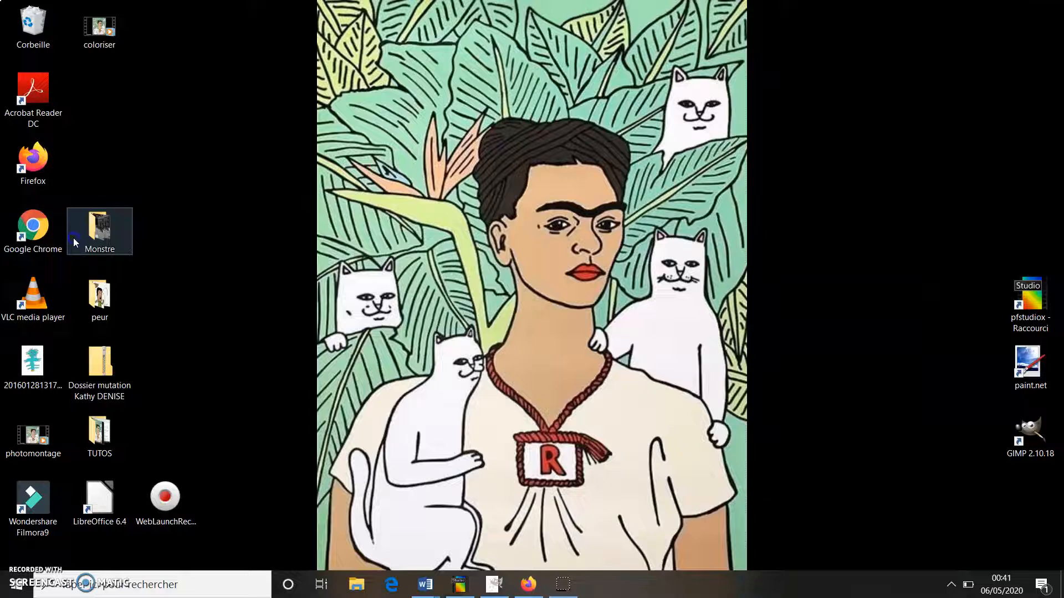
pyautogui.click(545, 373)
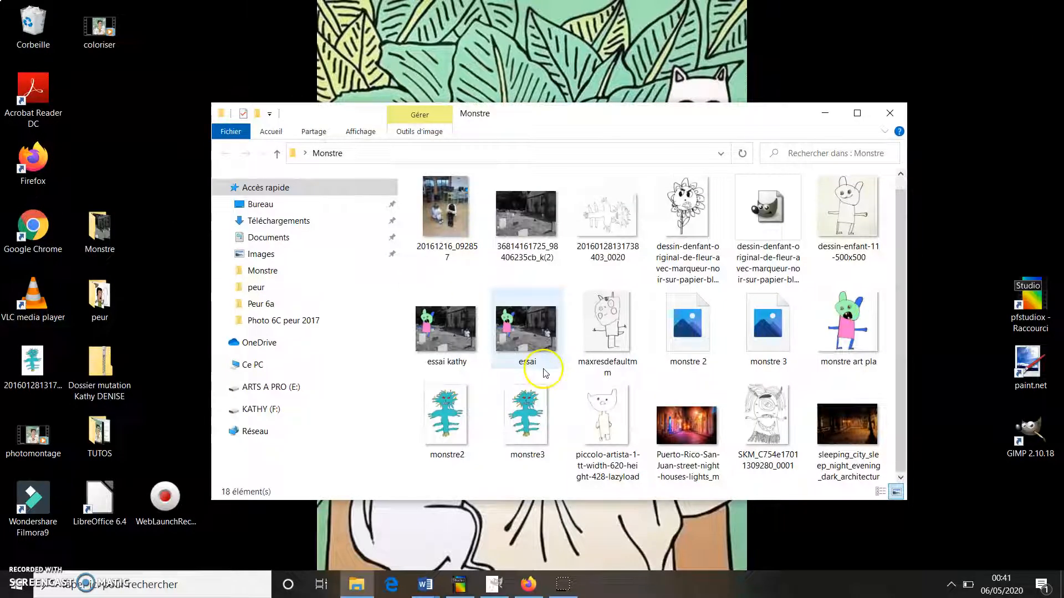
pyautogui.scroll(-1, 545, 372)
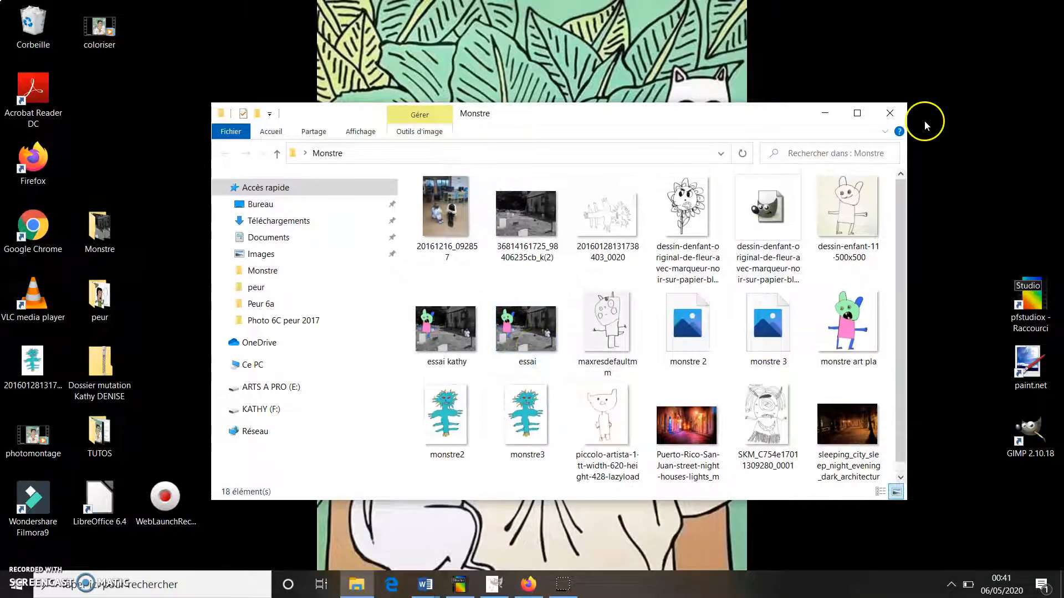
pyautogui.click(888, 112)
# - Move the art JPG from the Téléchargements folder into the Monstre folder on the desktop
pyautogui.click(361, 580)
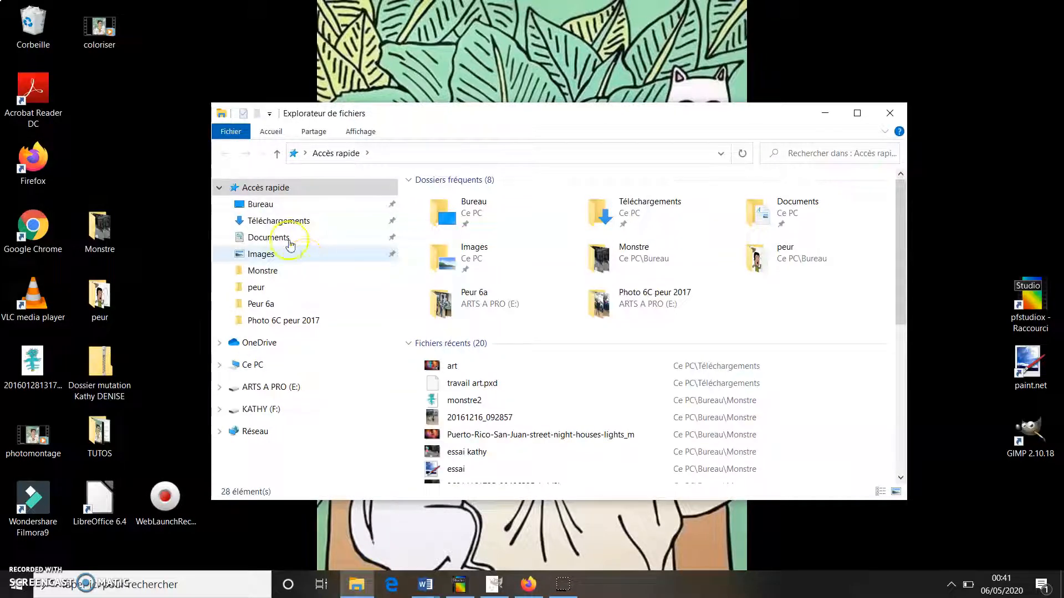
pyautogui.click(283, 221)
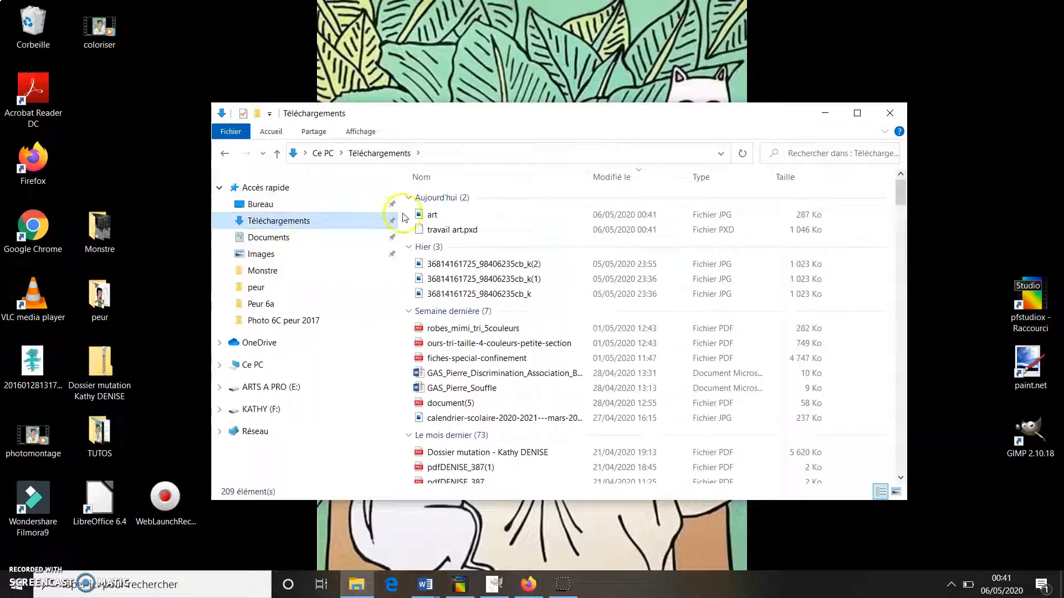
pyautogui.click(431, 214)
pyautogui.moveTo(432, 215); pyautogui.dragTo(94, 219)
# - View the art image from the Monstre folder, and close the viewer and both folder windows
pyautogui.doubleClick(94, 219)
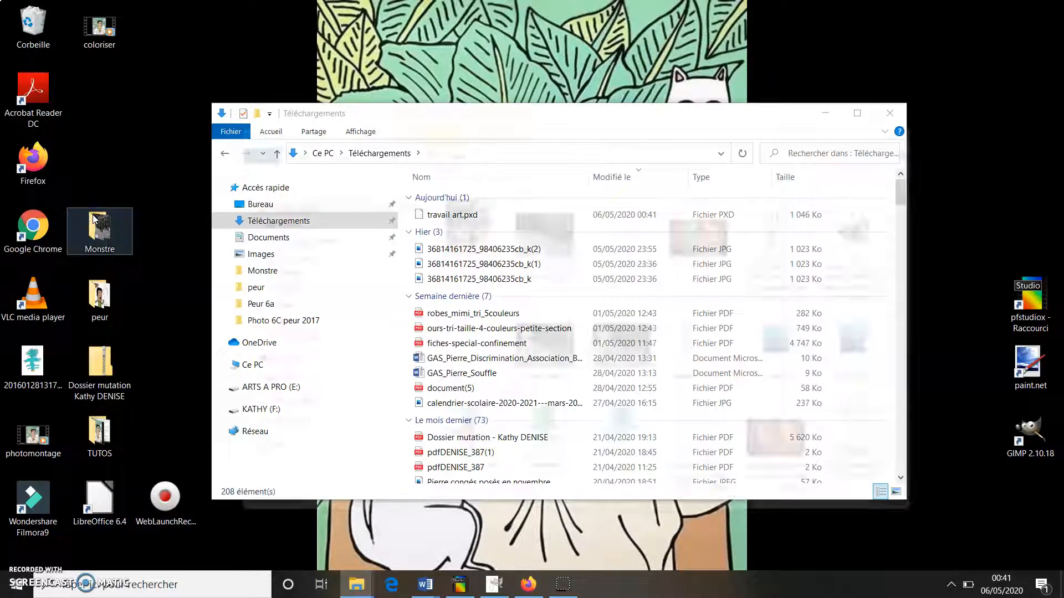
pyautogui.doubleClick(726, 238)
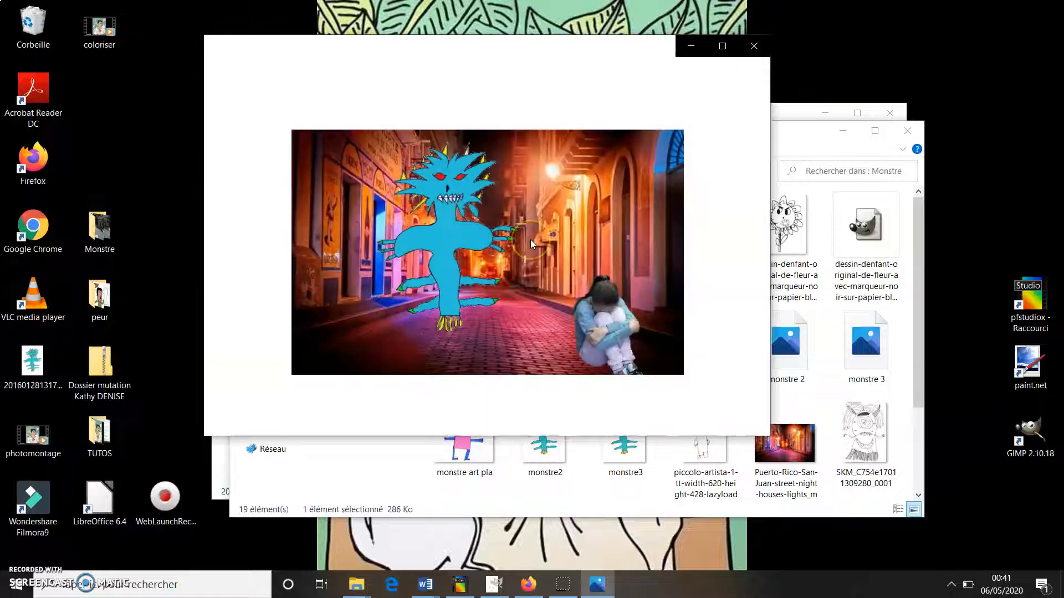
pyautogui.click(754, 46)
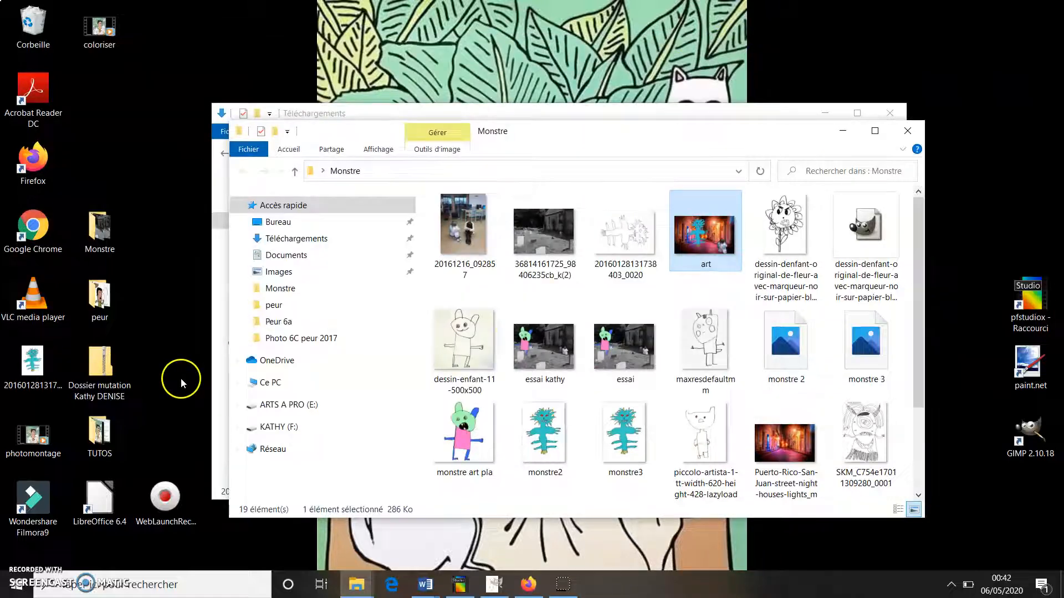
pyautogui.click(919, 135)
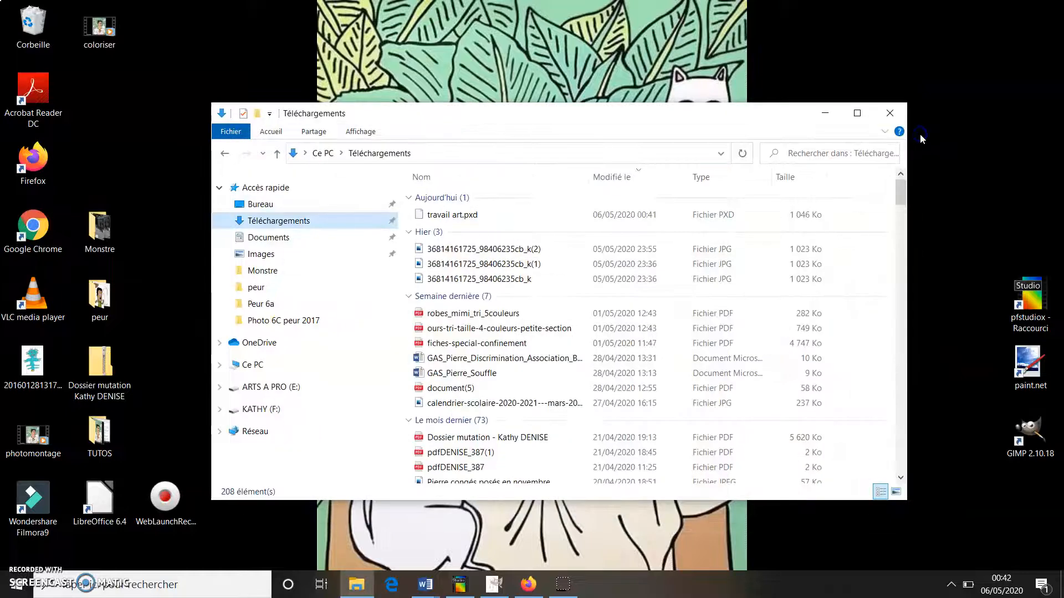
pyautogui.click(889, 113)
# - Switch to PhotoFiltre Studio X, open the sleeping_city night street photo from the Monstre folder and show it at 100% zoom
pyautogui.doubleClick(1027, 290)
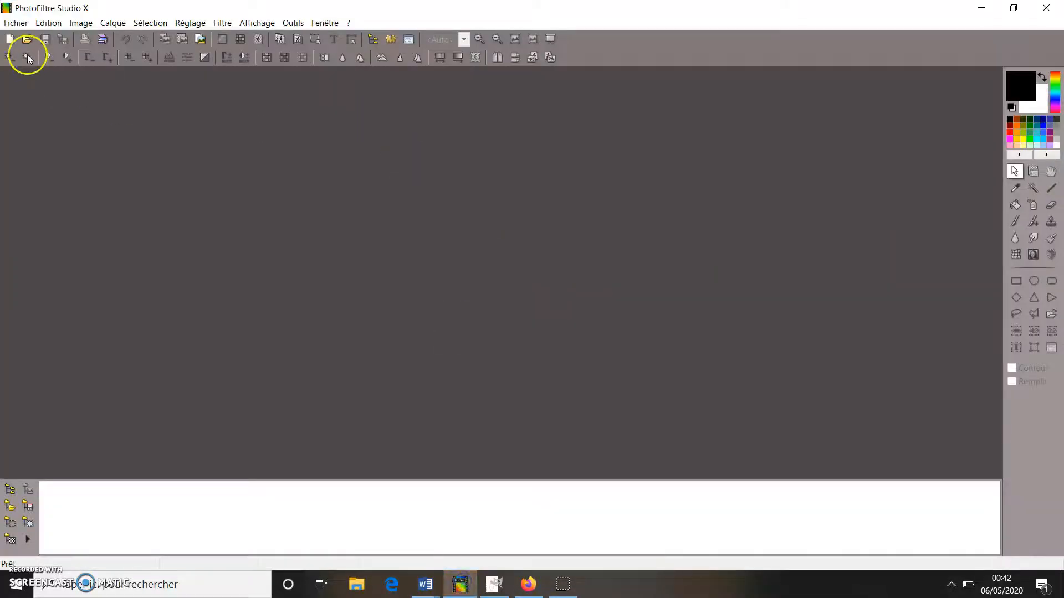
pyautogui.click(17, 22)
pyautogui.click(28, 52)
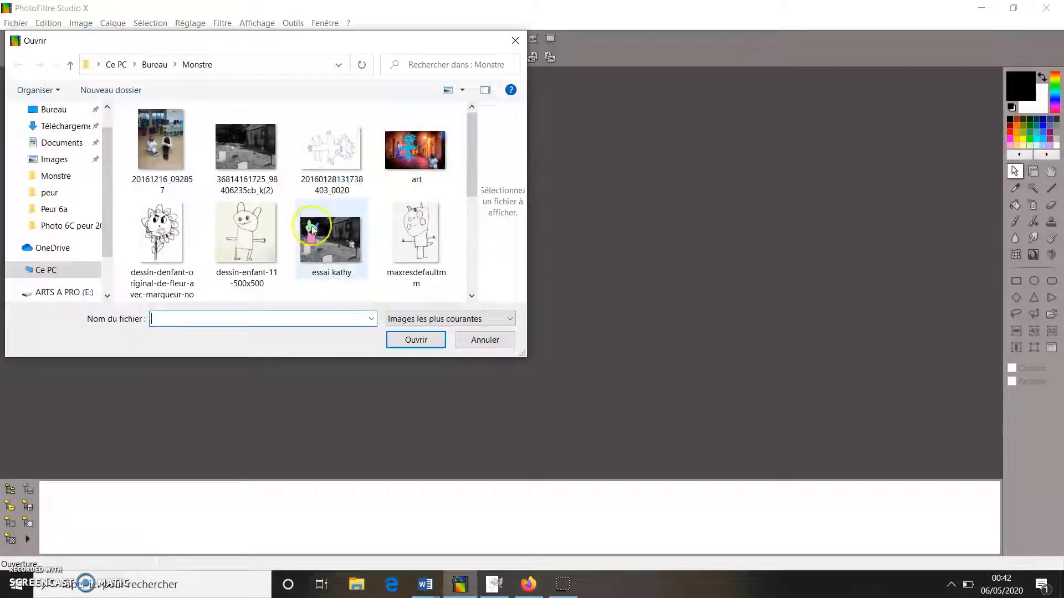
pyautogui.scroll(-2, 313, 230)
pyautogui.scroll(-2, 313, 230)
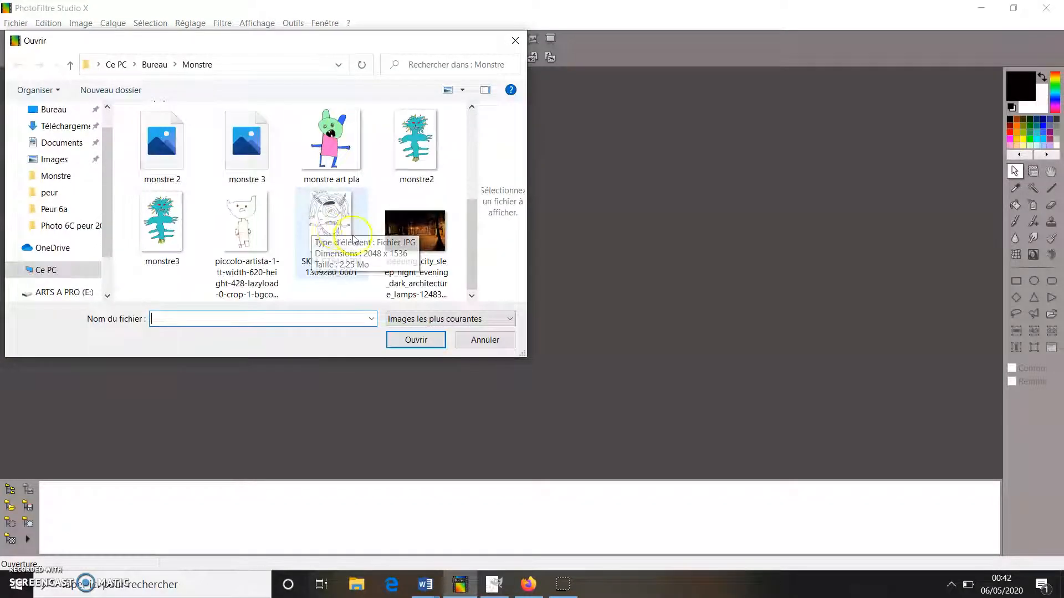
pyautogui.click(423, 248)
pyautogui.click(416, 340)
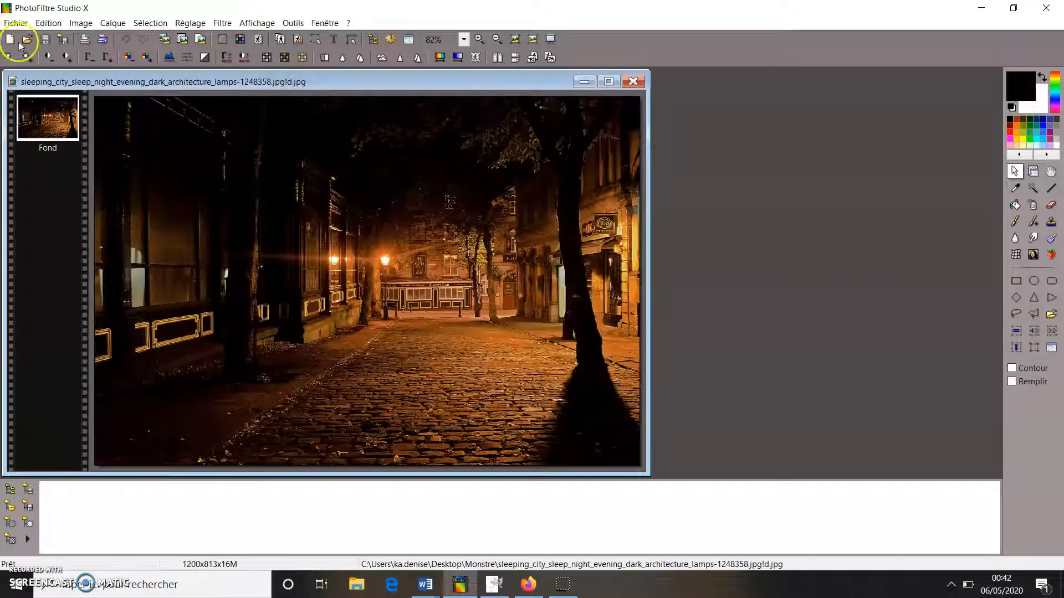
pyautogui.scroll(7, 242, 241)
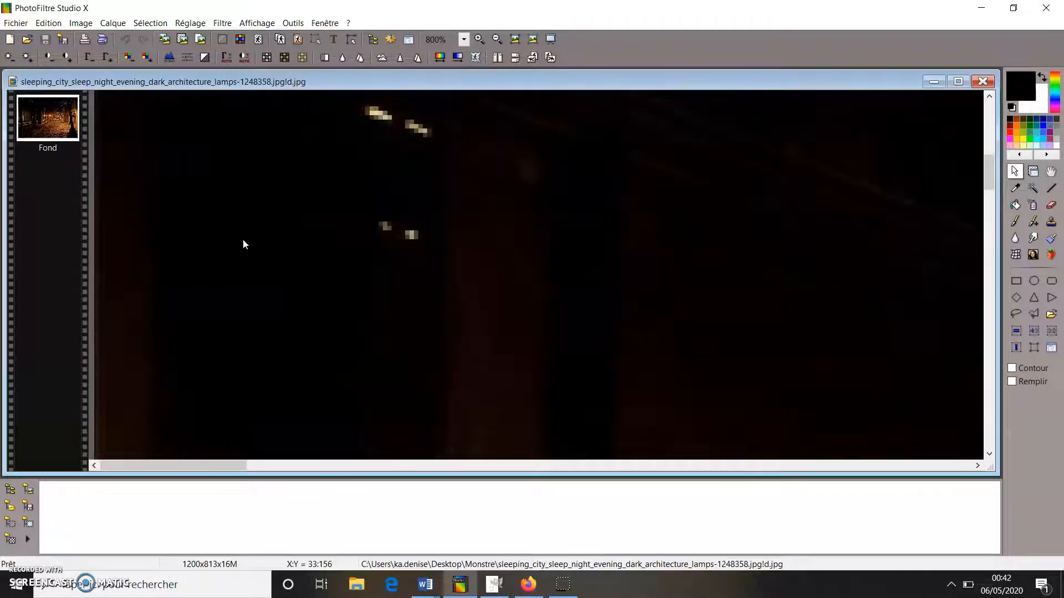
pyautogui.scroll(-2, 243, 244)
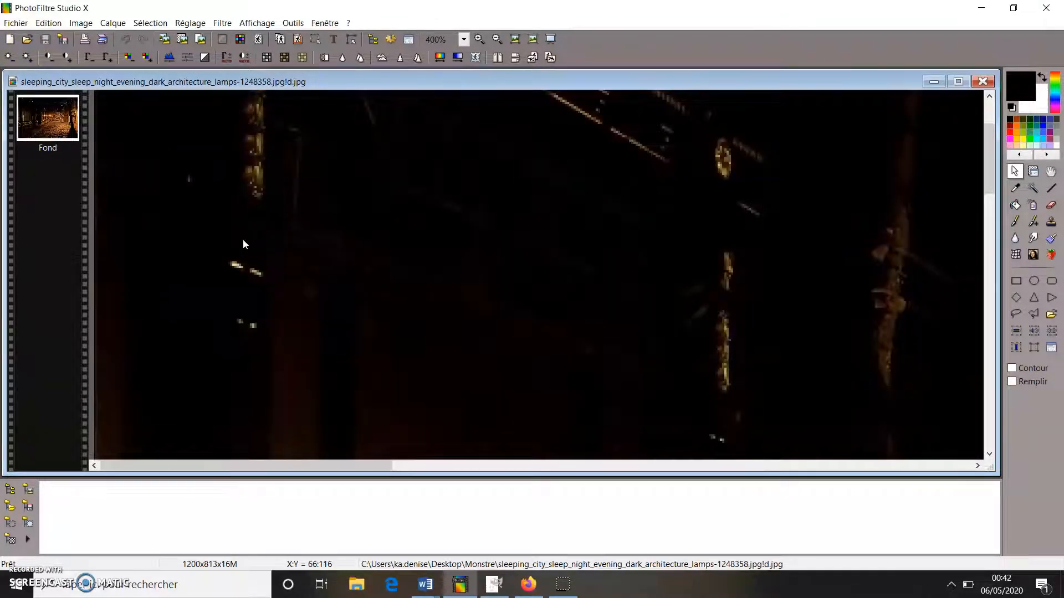
pyautogui.scroll(-3, 243, 244)
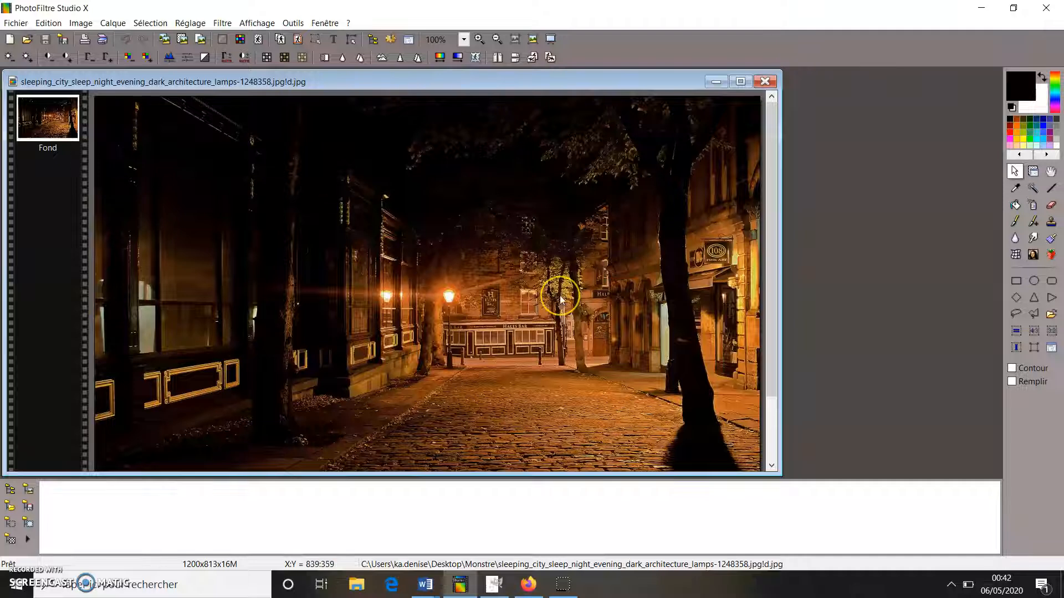
# - Show the night street photo at 66% zoom and open the photo 20161216_092857 from the Monstre folder
pyautogui.scroll(-1, 560, 299)
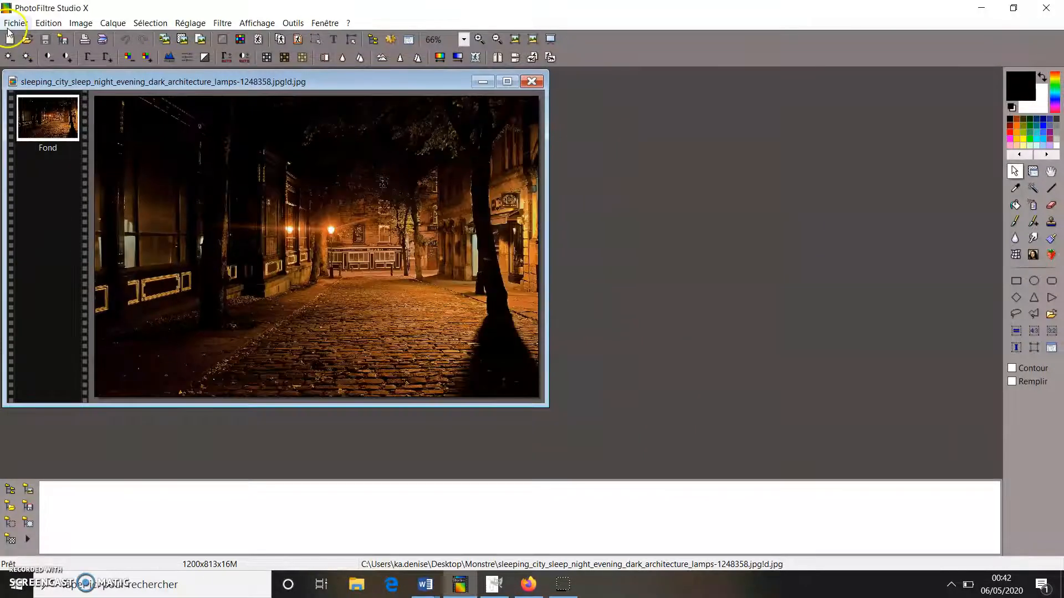
pyautogui.click(15, 23)
pyautogui.click(23, 49)
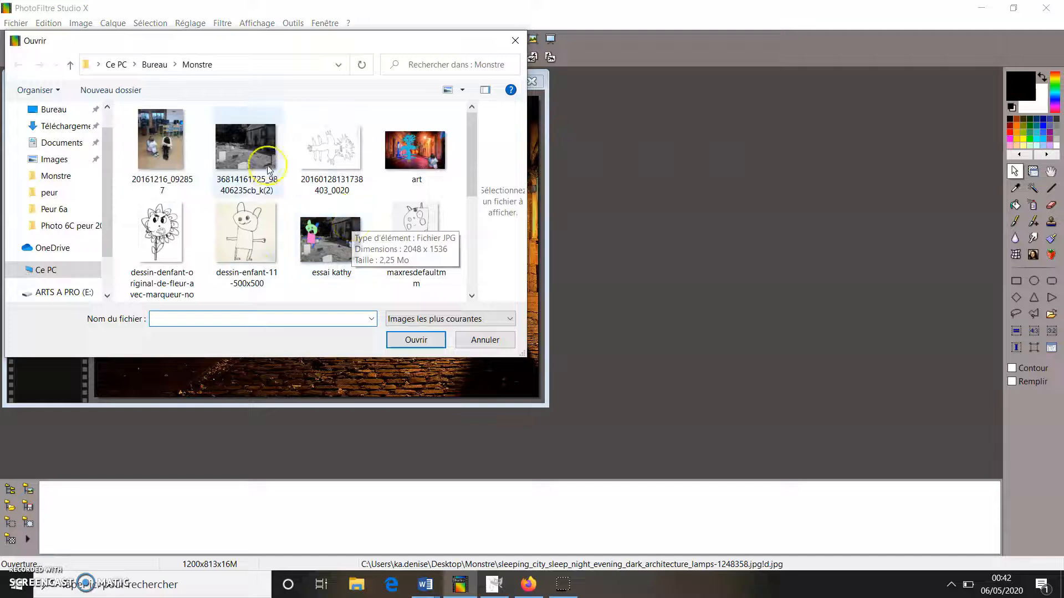
pyautogui.click(148, 139)
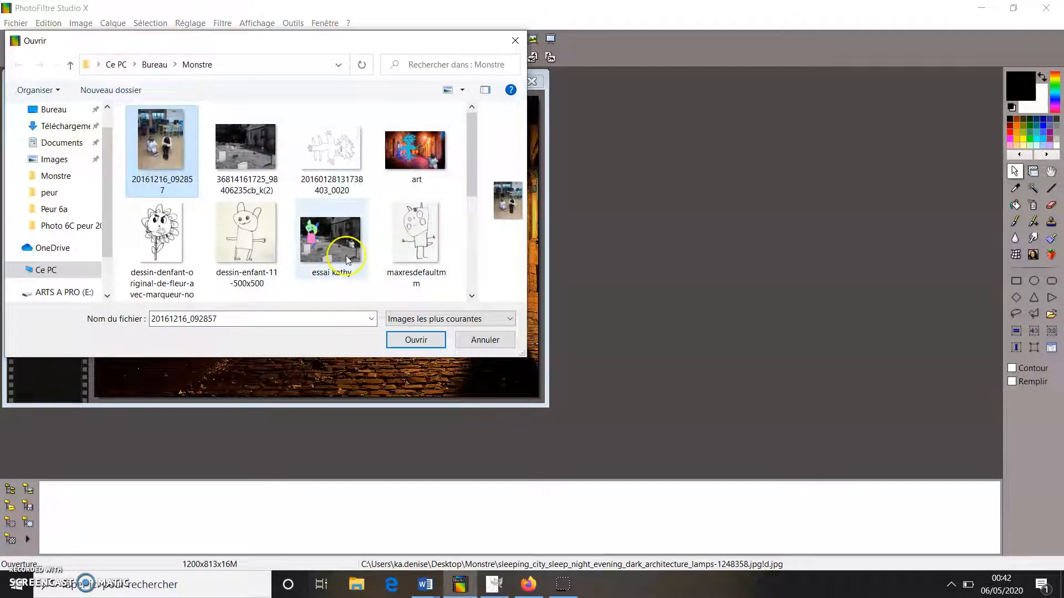
pyautogui.click(423, 342)
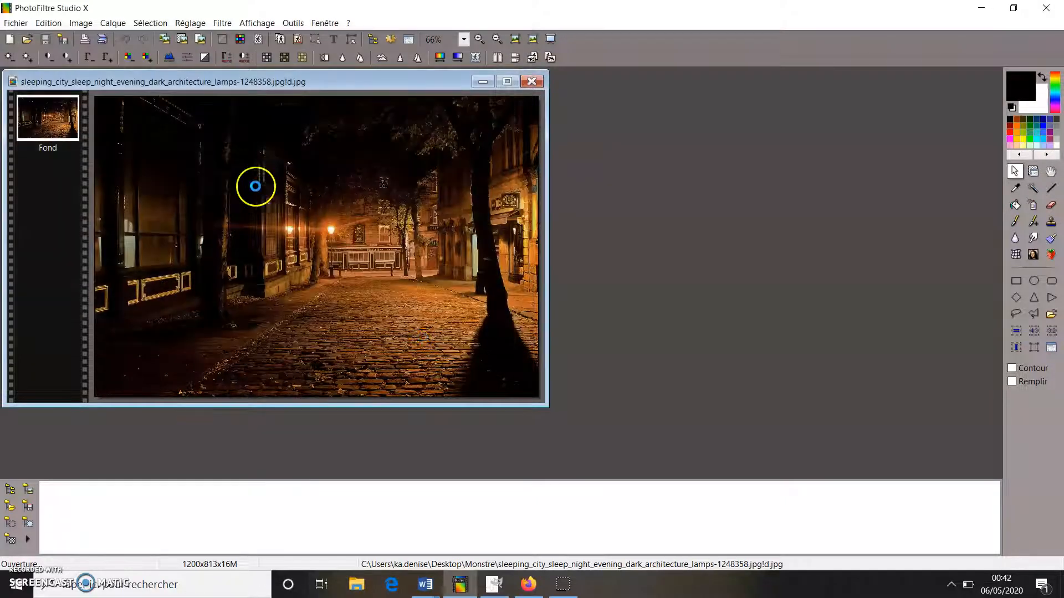
# - Open the monstre2 drawing from the Monstre folder
pyautogui.click(15, 22)
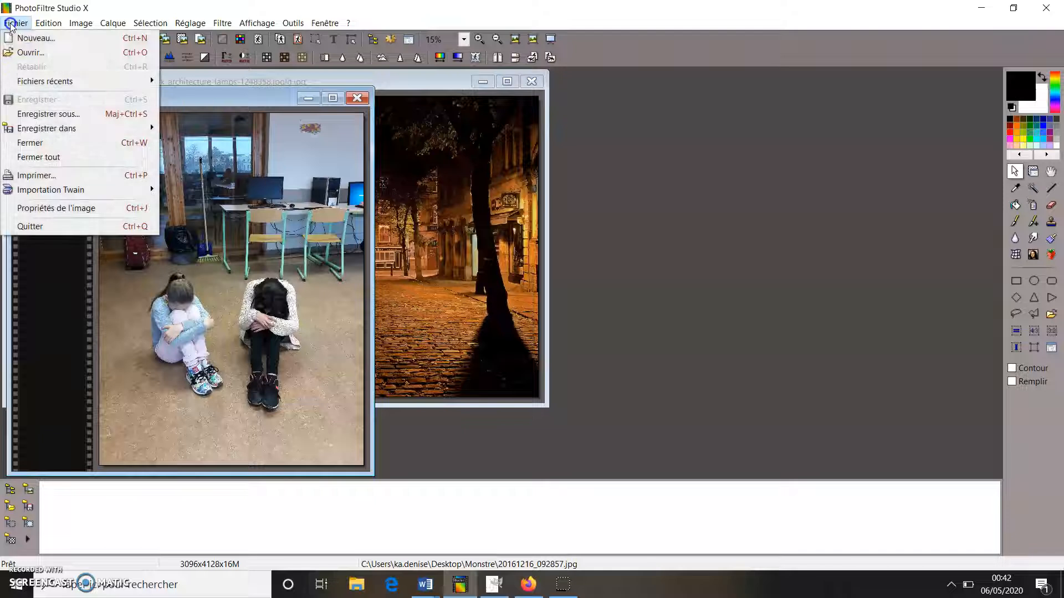
pyautogui.click(20, 55)
pyautogui.scroll(-3, 338, 230)
pyautogui.click(415, 142)
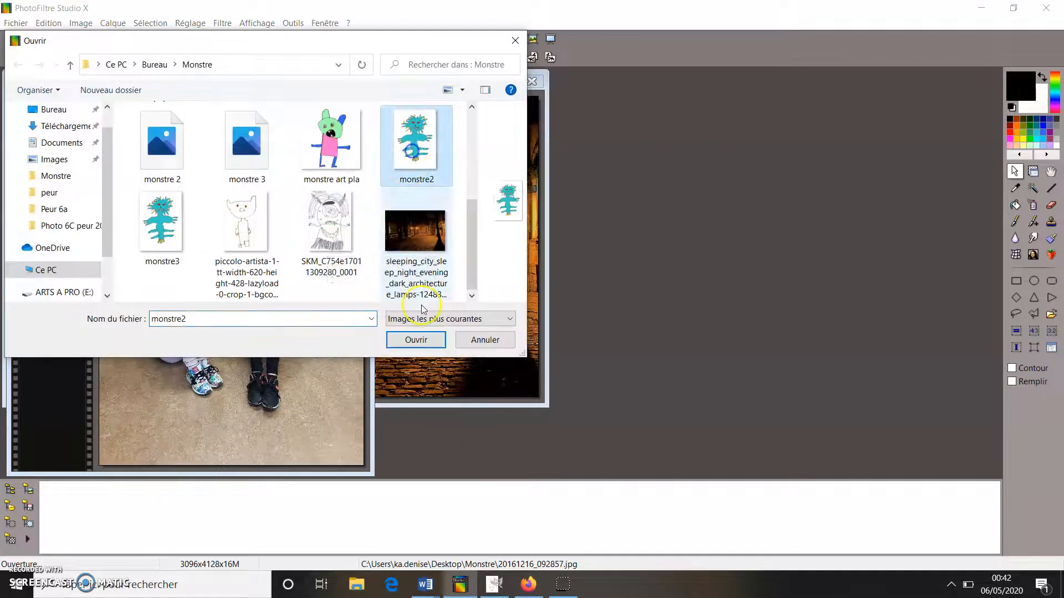
pyautogui.click(427, 340)
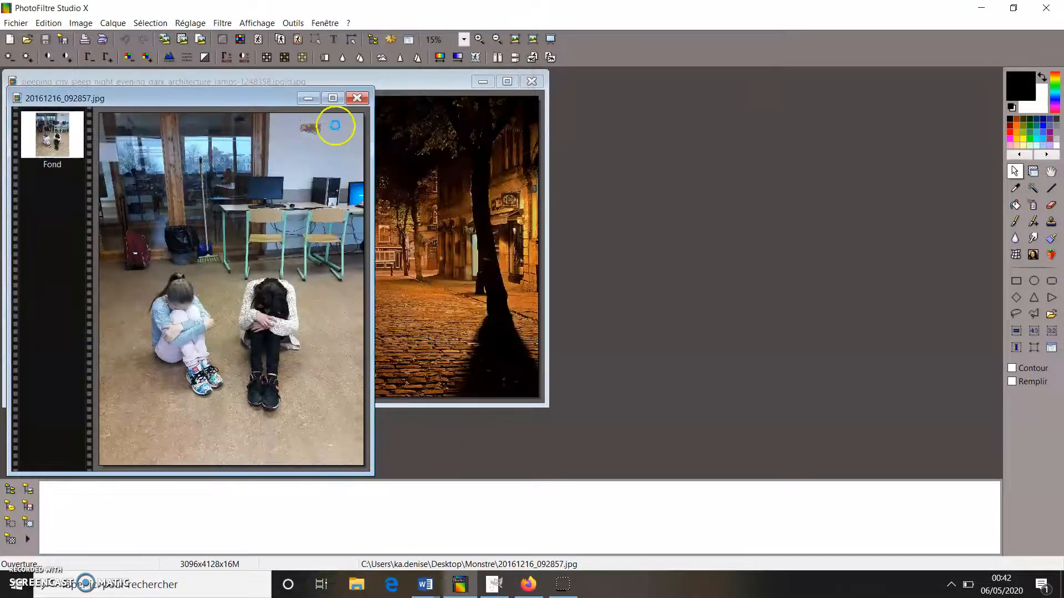
# - Spread out the image windows so the street, the photo of the two girls and the monster drawing can all be reached
pyautogui.moveTo(237, 121); pyautogui.dragTo(870, 88)
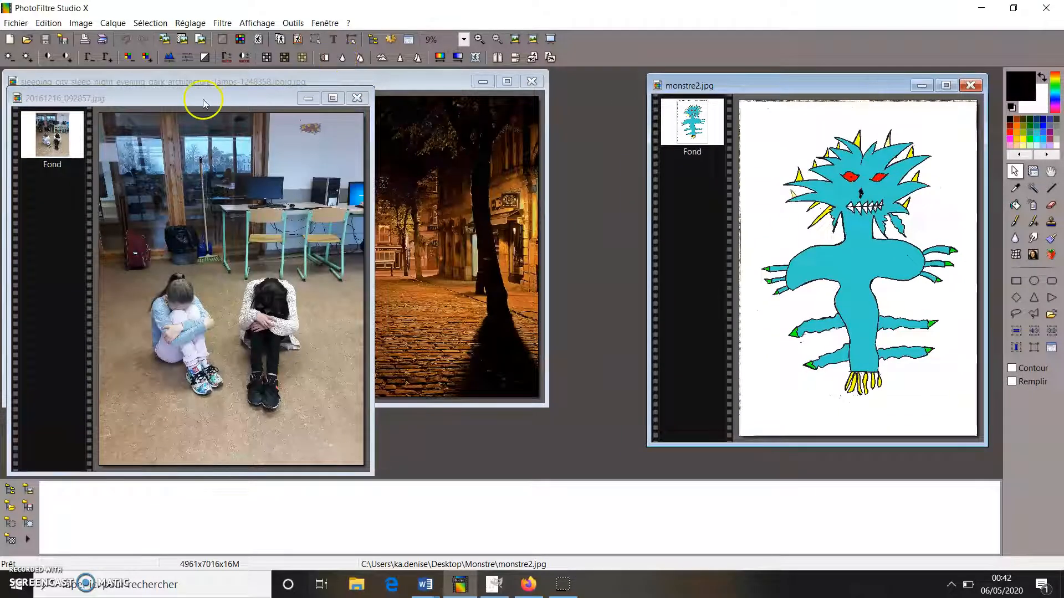
pyautogui.moveTo(202, 101); pyautogui.dragTo(269, 81)
pyautogui.click(413, 74)
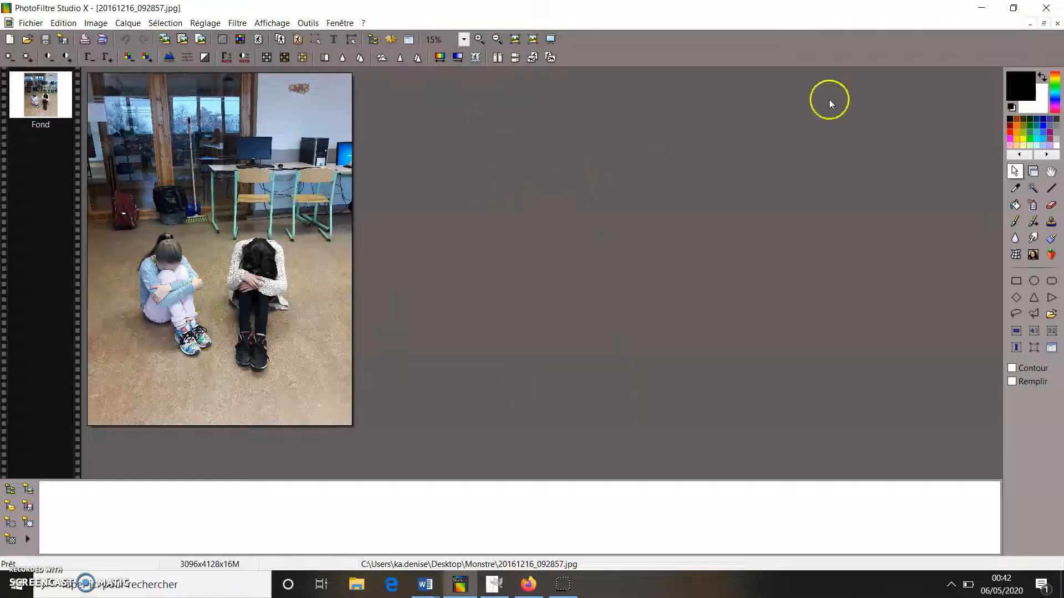
pyautogui.click(1044, 25)
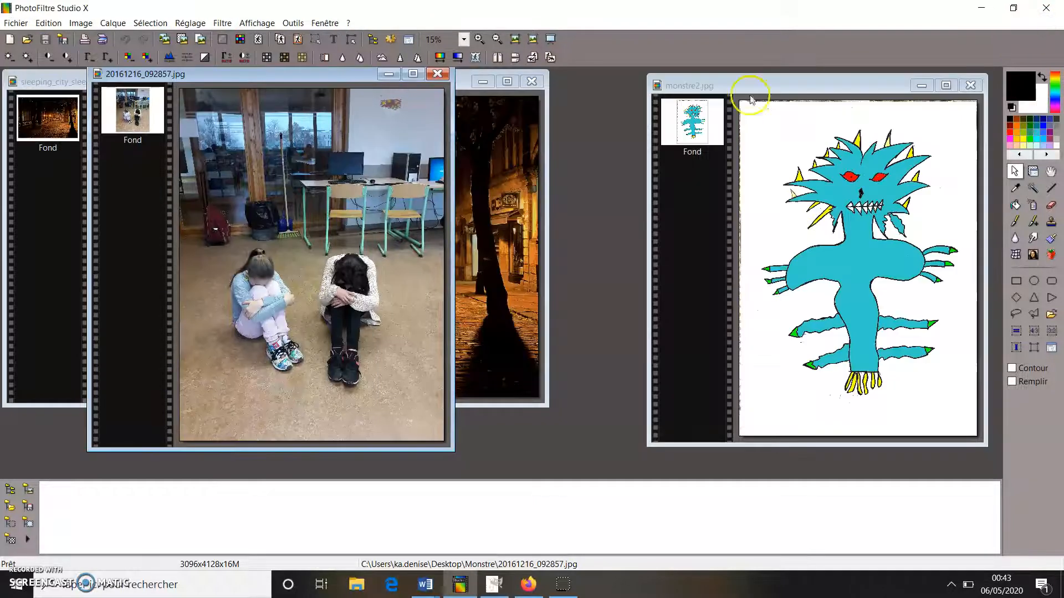
pyautogui.moveTo(344, 87); pyautogui.dragTo(442, 146)
# - Select the whole monster with a rectangle of about 4446 × 6622 pixels, copy it and paste it into the night street image
pyautogui.click(757, 123)
pyautogui.moveTo(757, 123); pyautogui.dragTo(823, 110)
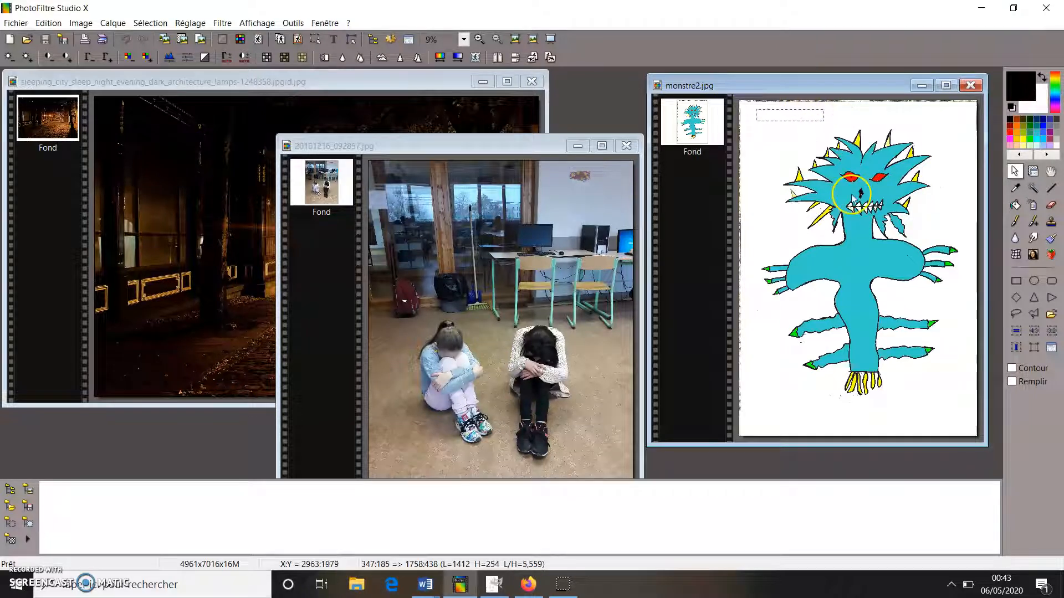
pyautogui.click(1016, 172)
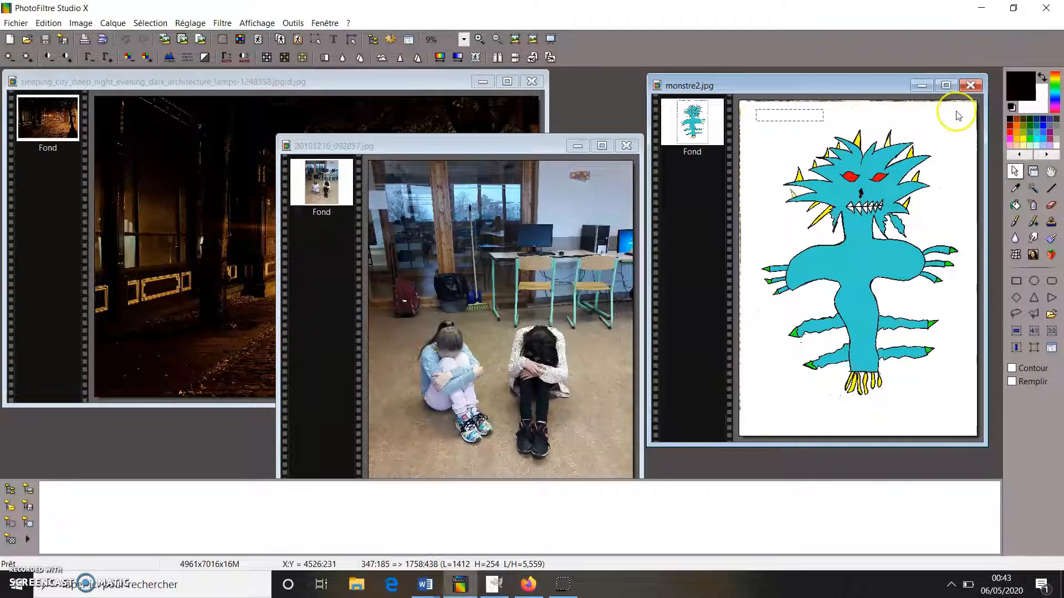
pyautogui.moveTo(956, 113); pyautogui.dragTo(947, 246)
pyautogui.moveTo(750, 105); pyautogui.dragTo(962, 421)
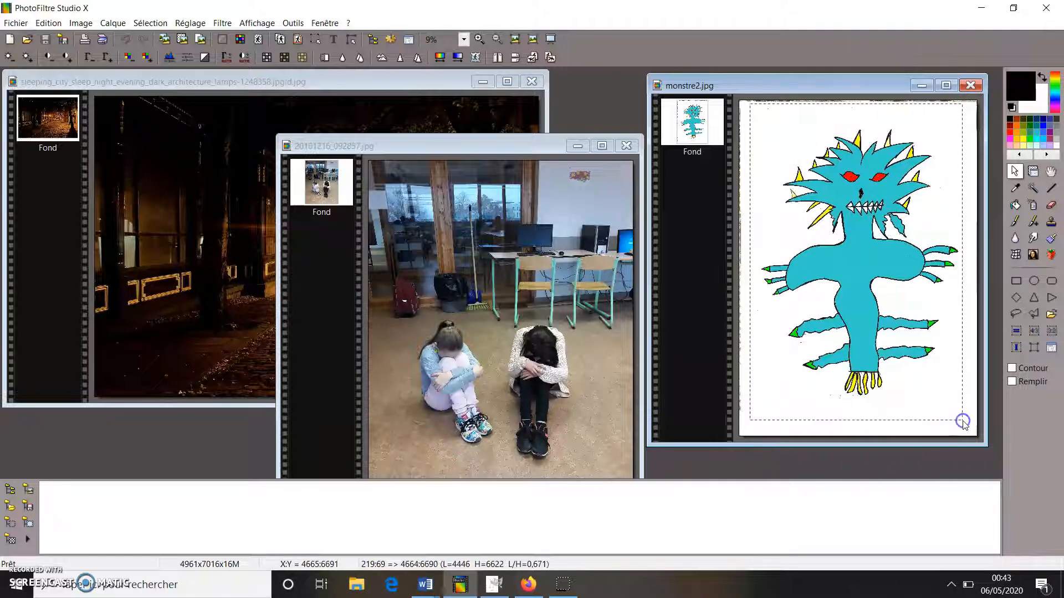
pyautogui.click(142, 237)
pyautogui.hotkey('ctrl', 'v')
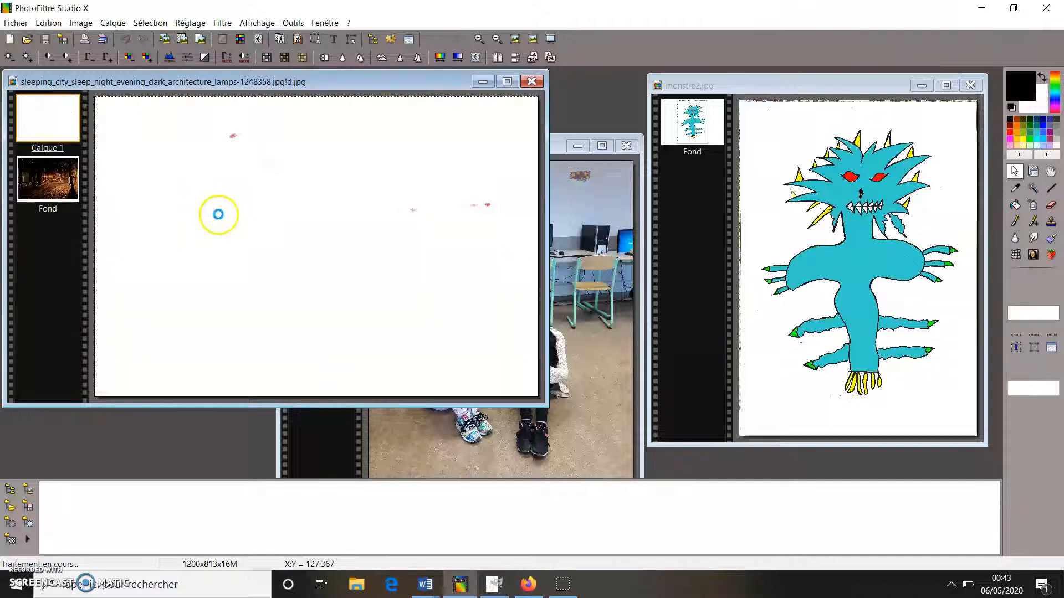
# - Enable resizing of the pasted monster layer and shrink it to about 2244 × 3342 pixels
pyautogui.moveTo(218, 201); pyautogui.dragTo(246, 209)
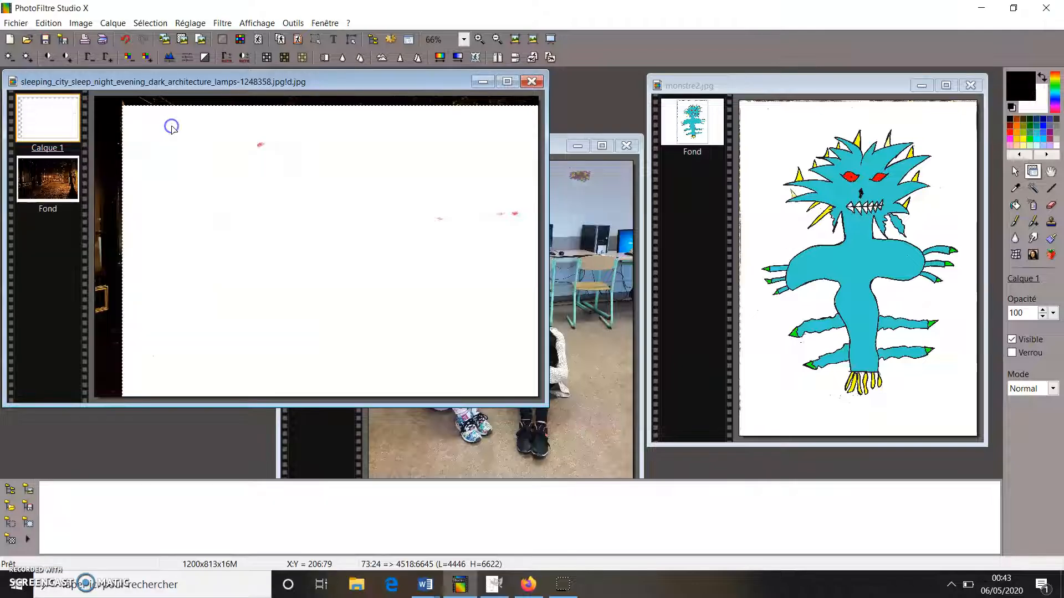
pyautogui.rightClick(171, 127)
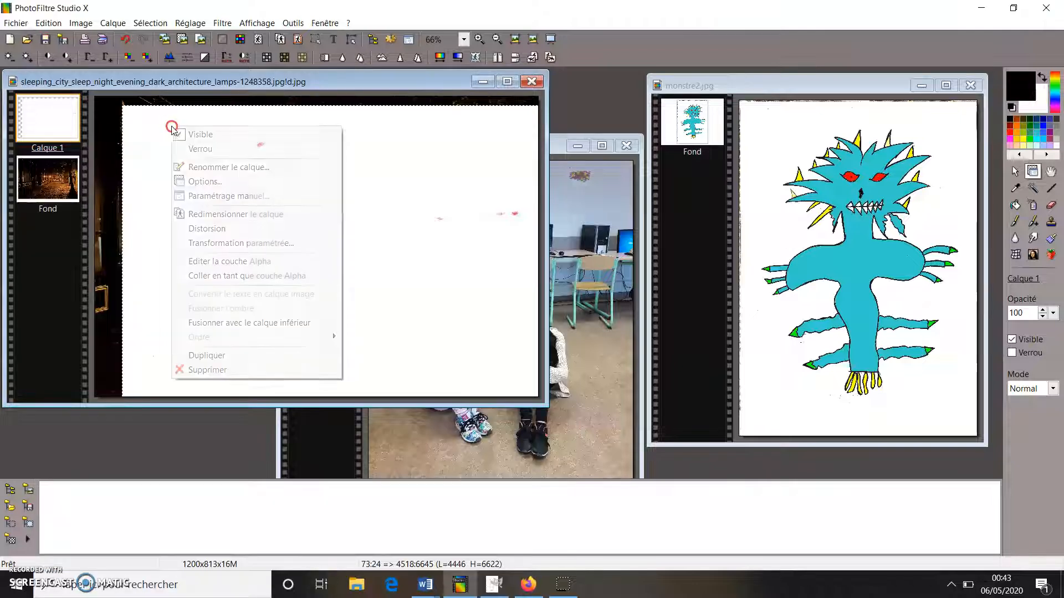
pyautogui.click(209, 215)
pyautogui.moveTo(130, 113); pyautogui.dragTo(281, 340)
pyautogui.moveTo(169, 154); pyautogui.dragTo(133, 132)
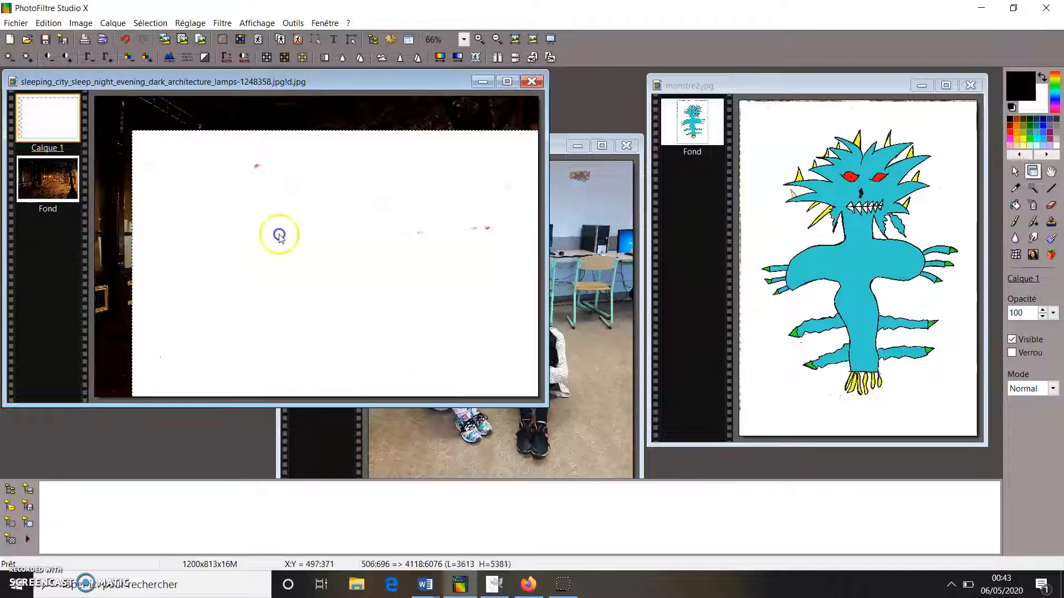
pyautogui.moveTo(278, 236); pyautogui.dragTo(294, 260)
pyautogui.moveTo(321, 391); pyautogui.dragTo(335, 223)
pyautogui.moveTo(361, 385); pyautogui.dragTo(287, 230)
pyautogui.moveTo(286, 361); pyautogui.dragTo(298, 231)
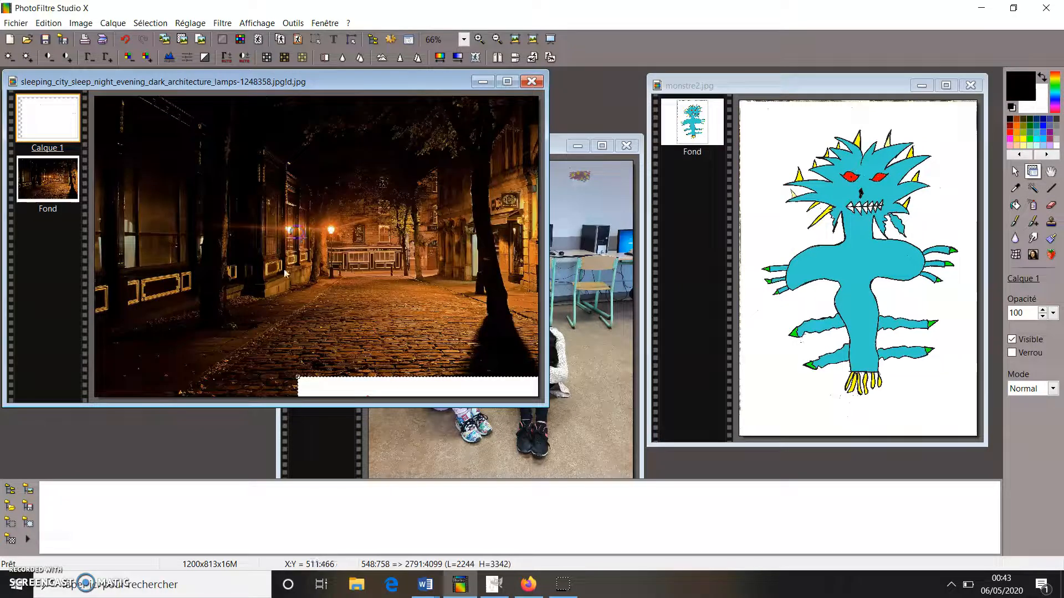
# - Shrink the monster layer further to about 609 × 907 pixels, shifting it within the street image
pyautogui.moveTo(297, 377); pyautogui.dragTo(285, 229)
pyautogui.moveTo(340, 393); pyautogui.dragTo(173, 147)
pyautogui.moveTo(123, 124); pyautogui.dragTo(288, 375)
pyautogui.moveTo(235, 110); pyautogui.dragTo(209, 194)
pyautogui.moveTo(183, 151); pyautogui.dragTo(268, 296)
pyautogui.moveTo(332, 355); pyautogui.dragTo(252, 206)
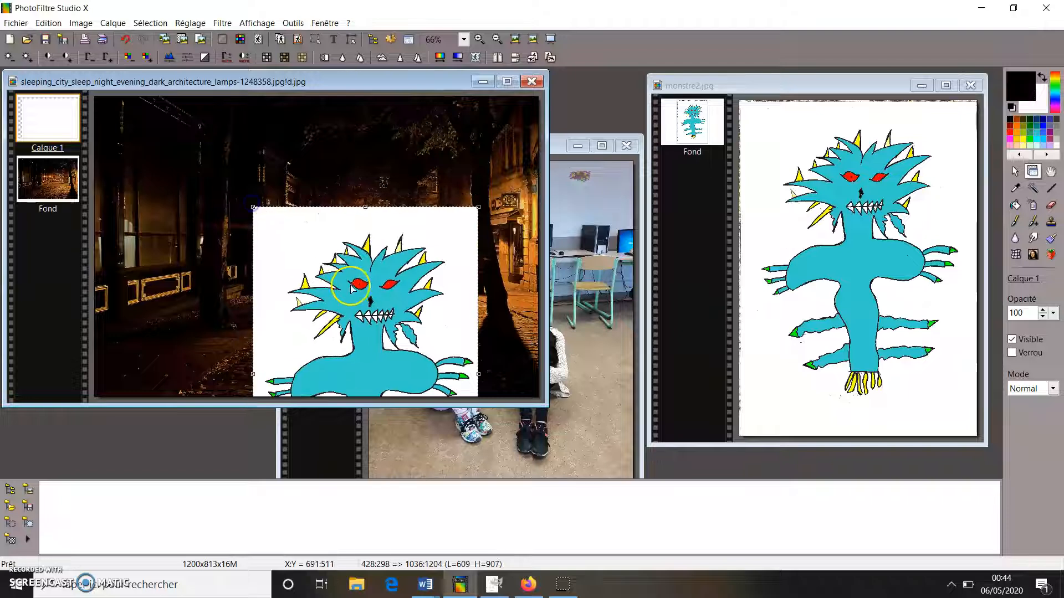
# - Reduce the monster layer to about 550 × 818 pixels and position it fully in view in the right half of the street
pyautogui.moveTo(350, 287); pyautogui.dragTo(363, 158)
pyautogui.moveTo(278, 105); pyautogui.dragTo(297, 136)
pyautogui.moveTo(370, 239); pyautogui.dragTo(363, 192)
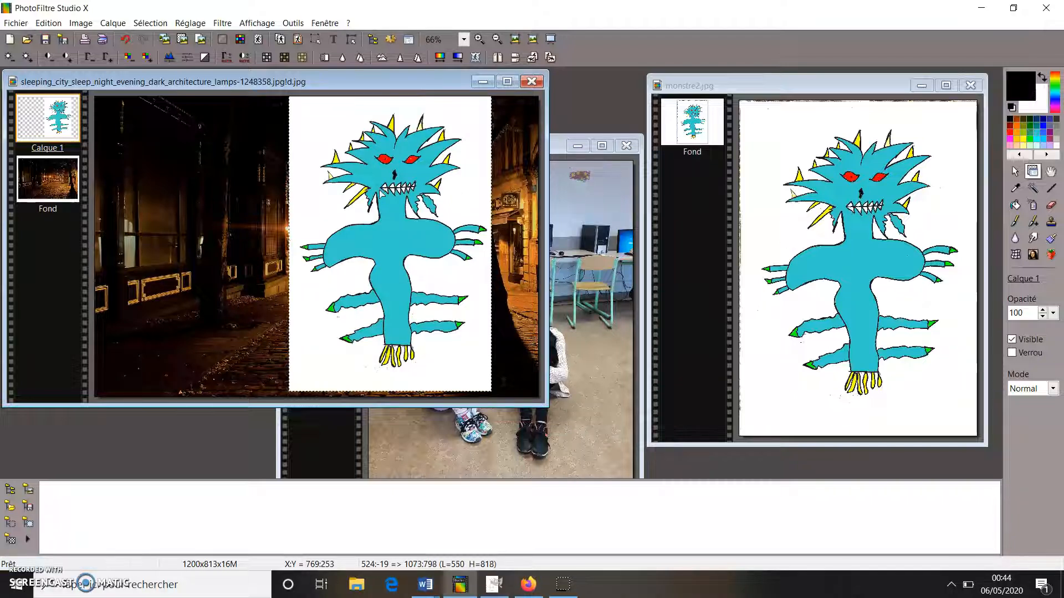
# - Remove the monster's white background with the magic wand at tolerance 50, including the leftover white patches beside the neck and in the hair
pyautogui.click(1033, 187)
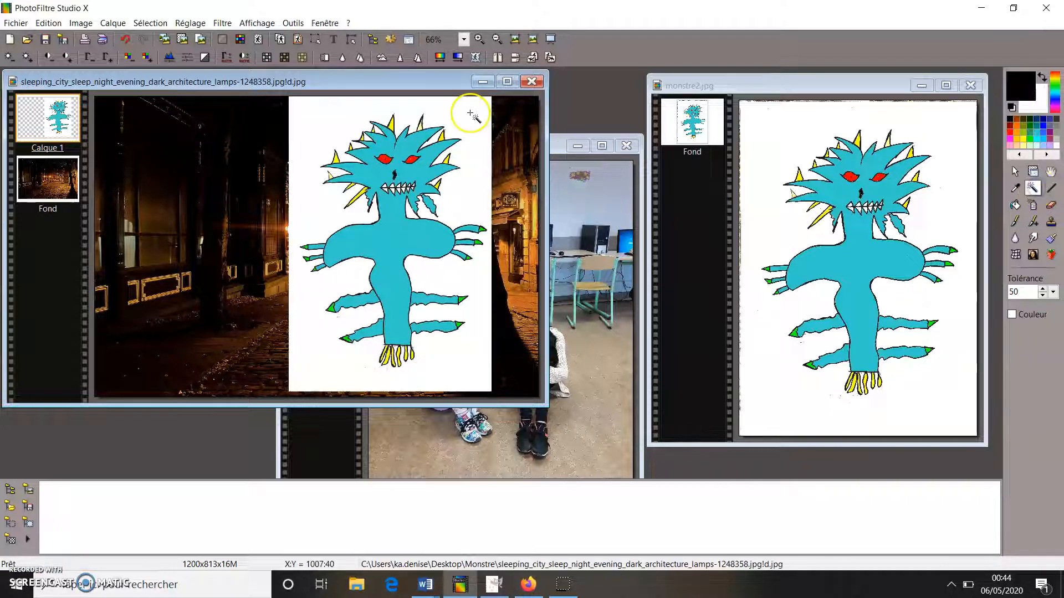
pyautogui.click(343, 118)
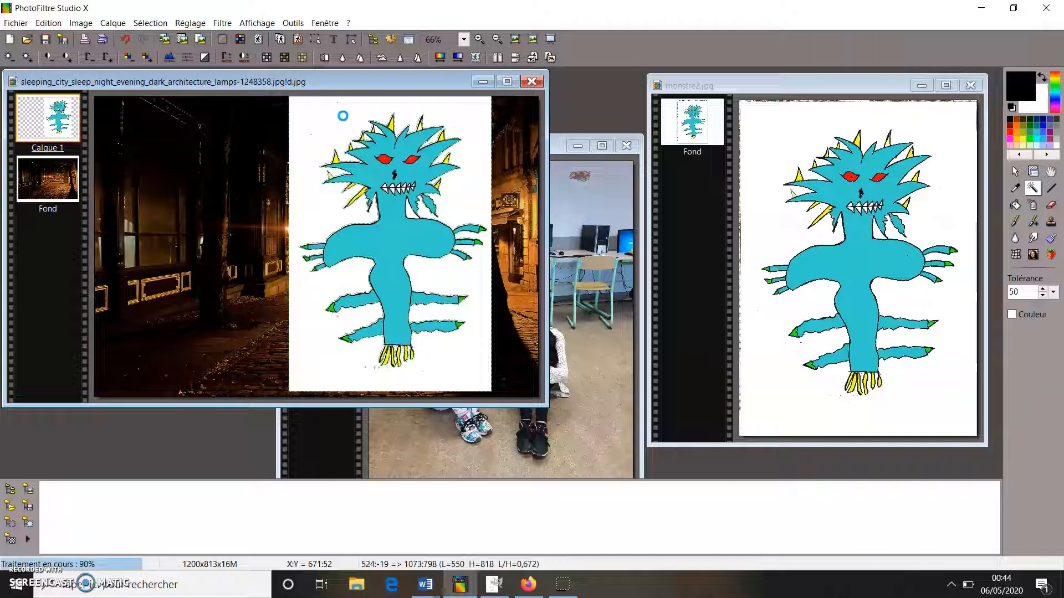
pyautogui.click(408, 212)
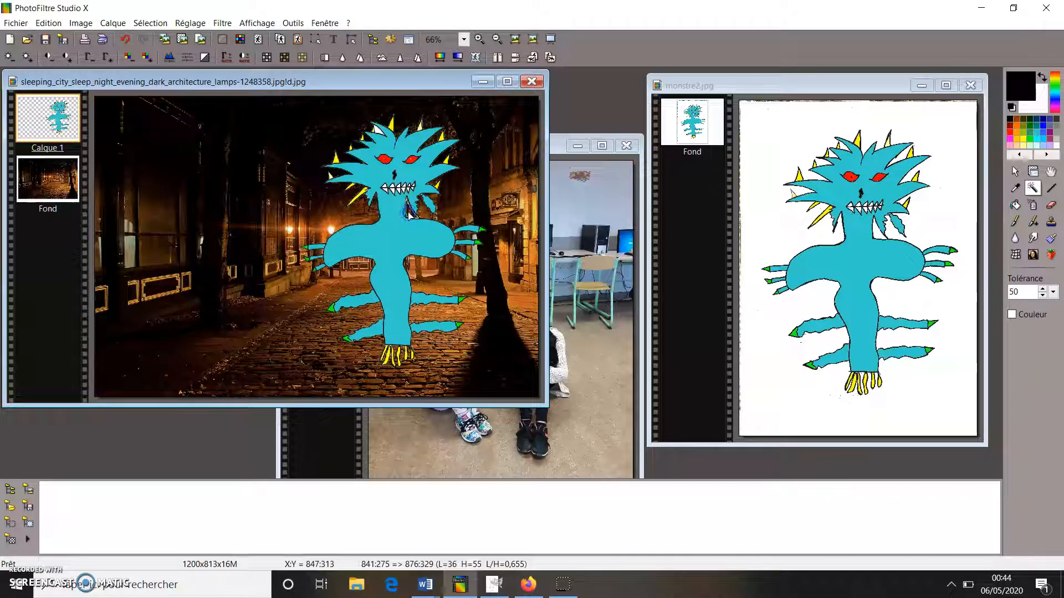
pyautogui.click(376, 128)
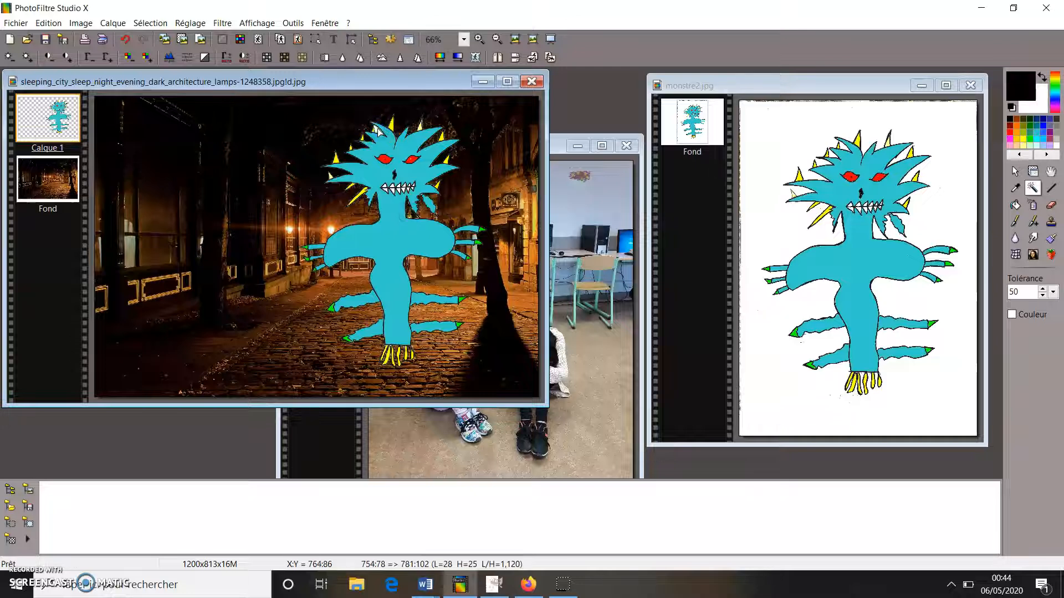
pyautogui.click(377, 131)
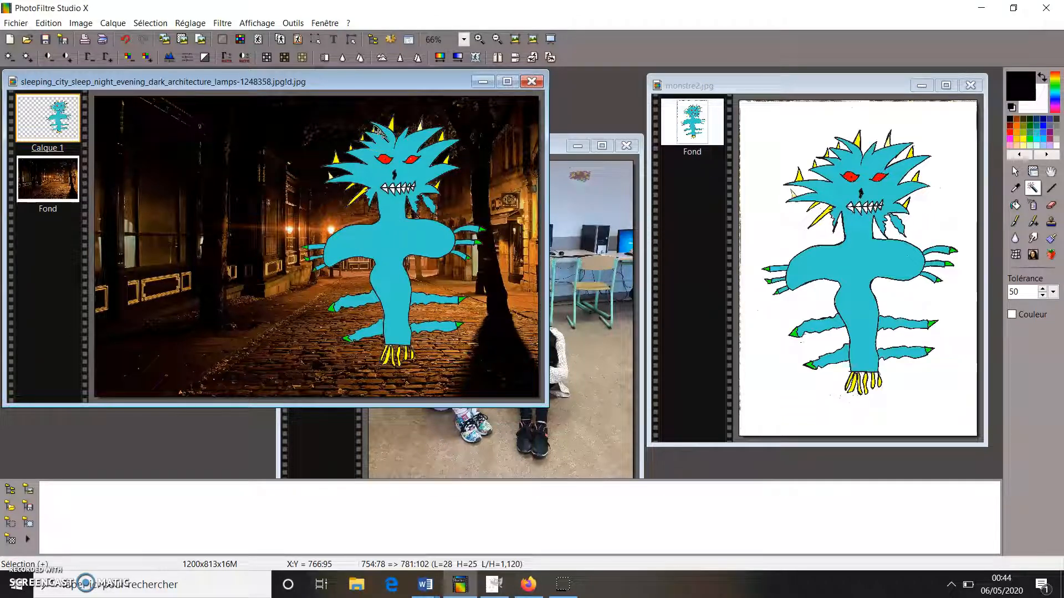
pyautogui.click(367, 133)
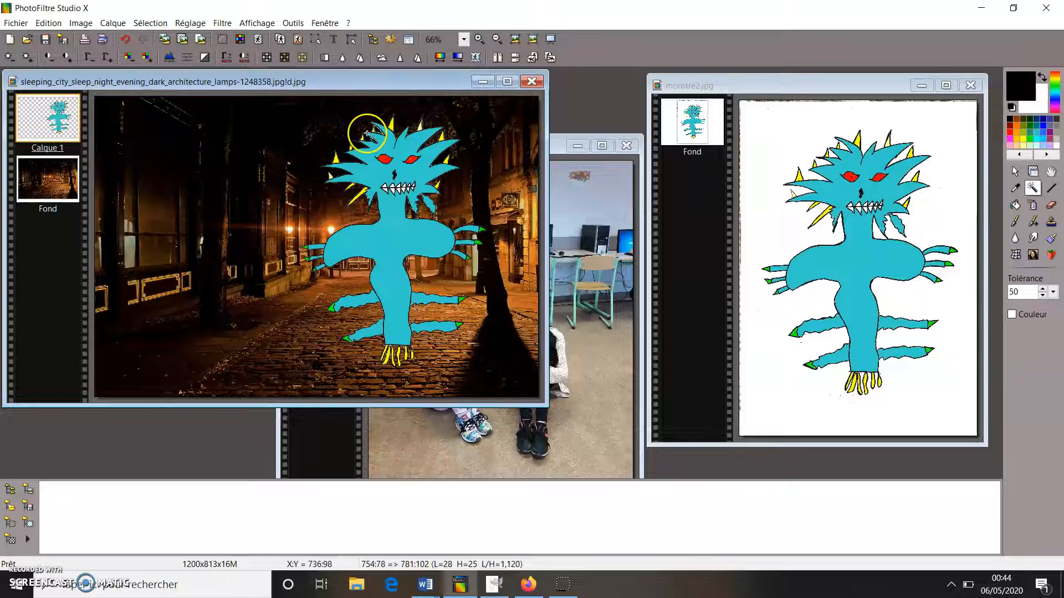
# - Select the girl in the blue sweater with a rectangle of about 1091 × 1746 pixels and copy her into the night street image
pyautogui.click(563, 150)
pyautogui.moveTo(534, 146); pyautogui.dragTo(509, 95)
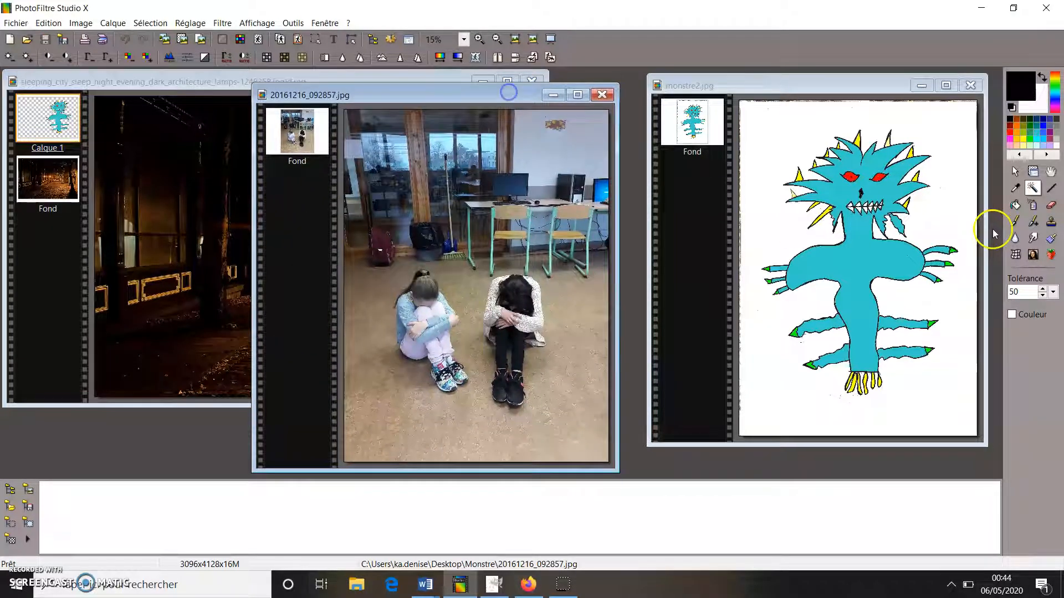
pyautogui.click(1015, 172)
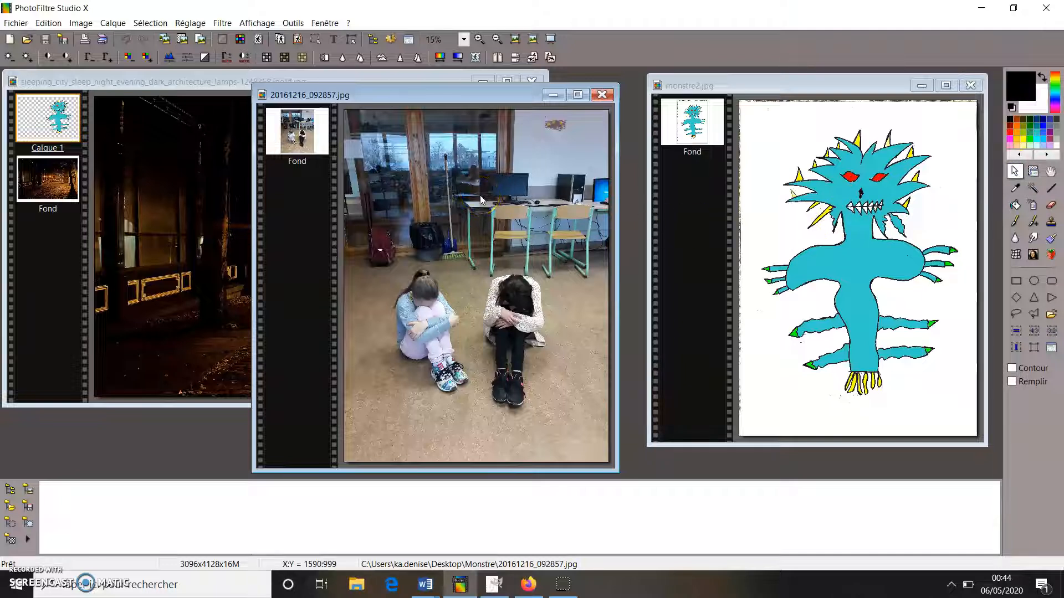
pyautogui.moveTo(381, 254); pyautogui.dragTo(476, 407)
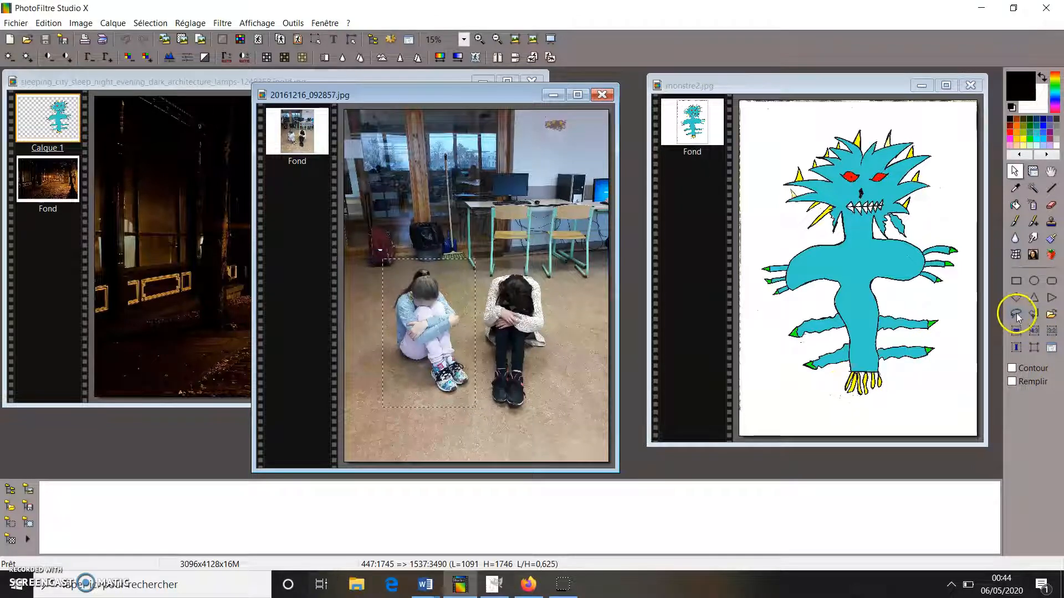
pyautogui.click(210, 226)
pyautogui.hotkey('ctrl', 'v')
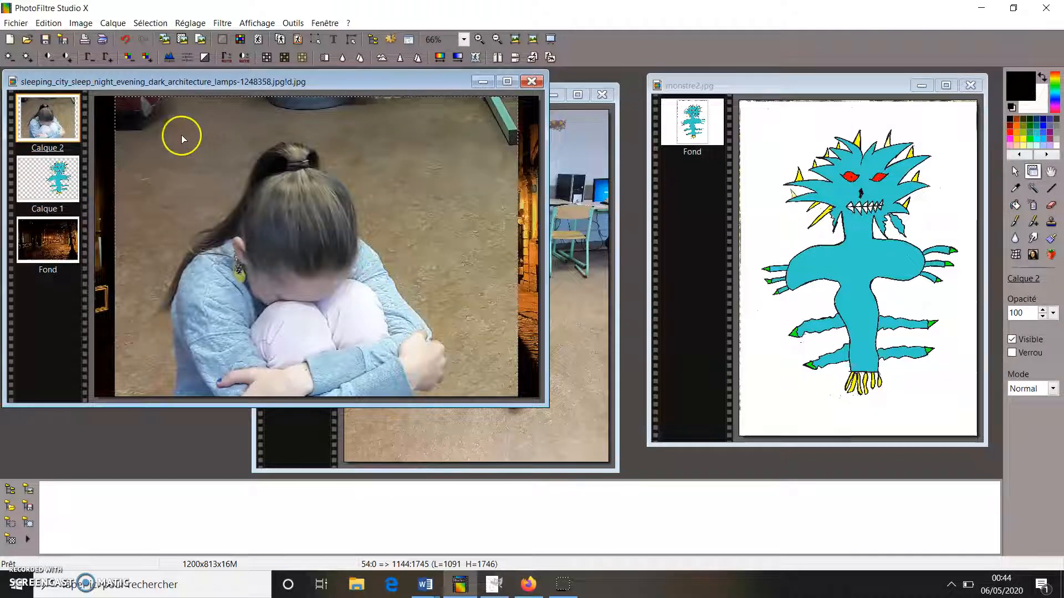
# - Resize the pasted girl layer to about 218 × 348 pixels and move it to the lower part of the street
pyautogui.rightClick(156, 128)
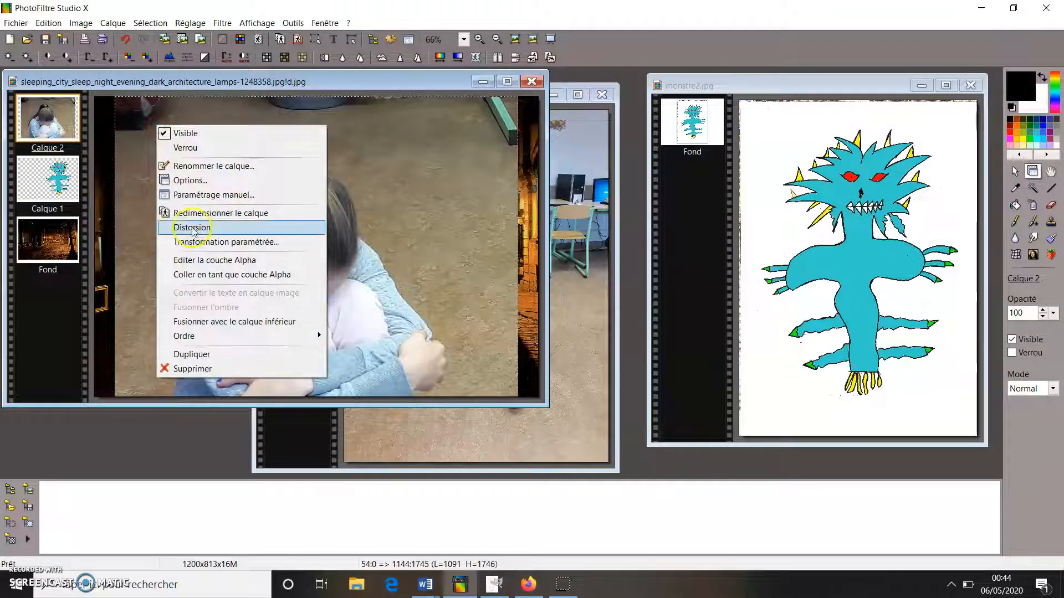
pyautogui.click(202, 211)
pyautogui.moveTo(115, 98); pyautogui.dragTo(202, 150)
pyautogui.moveTo(143, 136); pyautogui.dragTo(233, 280)
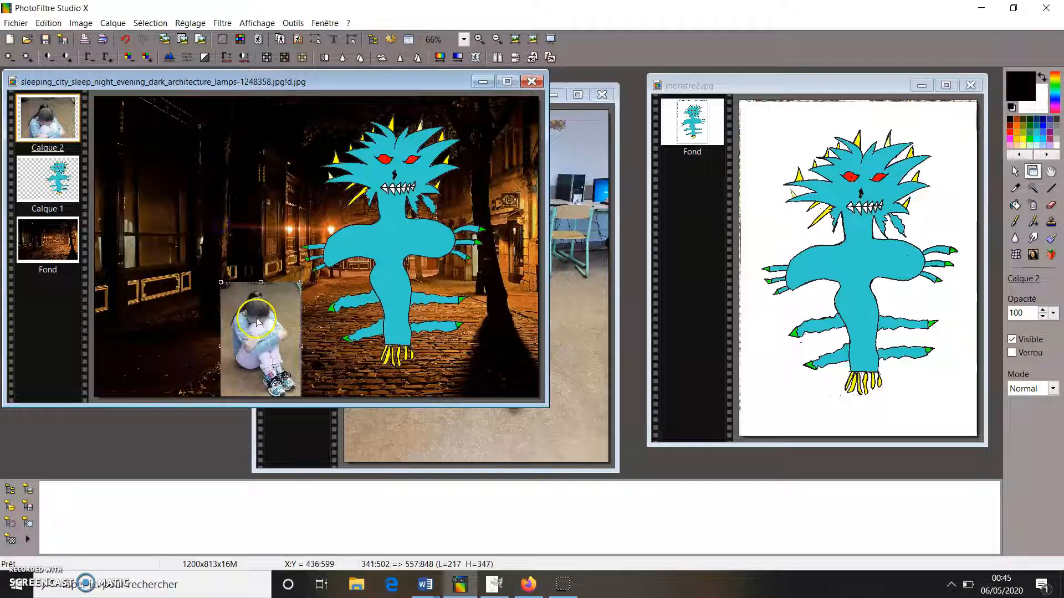
pyautogui.moveTo(257, 321); pyautogui.dragTo(257, 321)
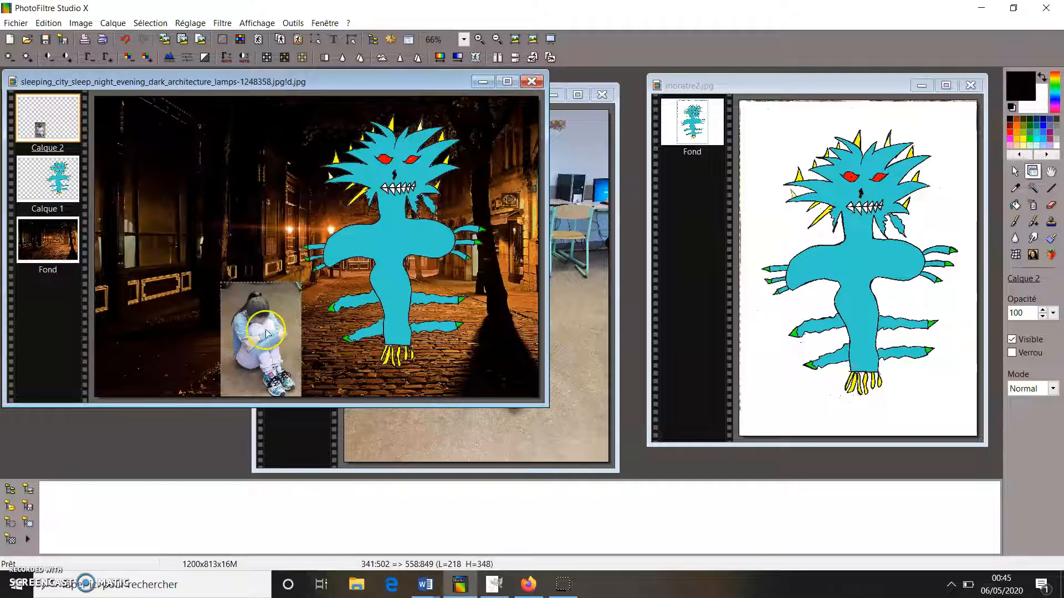
# - Position the girl layer on the pavement just left of the monster and flip it horizontally
pyautogui.moveTo(279, 331); pyautogui.dragTo(526, 326)
pyautogui.moveTo(287, 301); pyautogui.dragTo(286, 302)
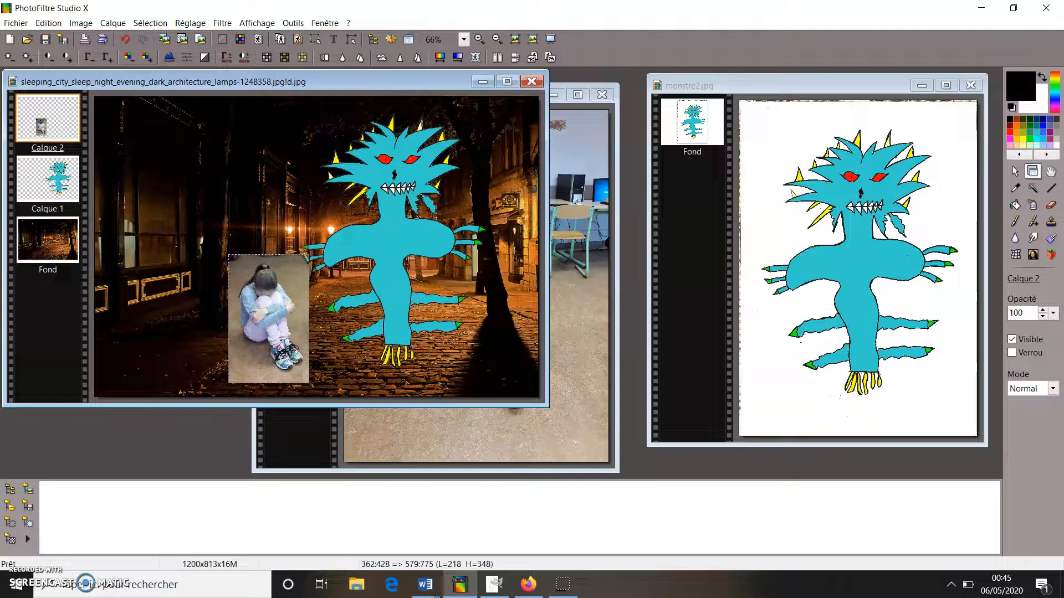
pyautogui.click(497, 58)
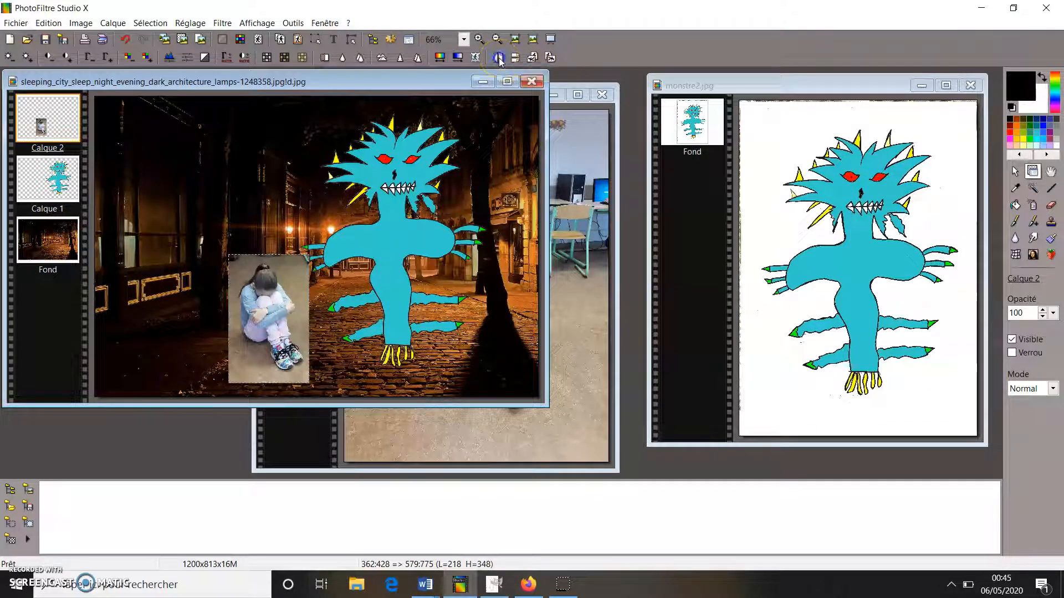
# - Move the girl layer further from the monster, onto the dark pavement beside the buildings
pyautogui.moveTo(281, 330); pyautogui.dragTo(160, 346)
pyautogui.click(242, 312)
pyautogui.click(158, 288)
pyautogui.scroll(4, 160, 293)
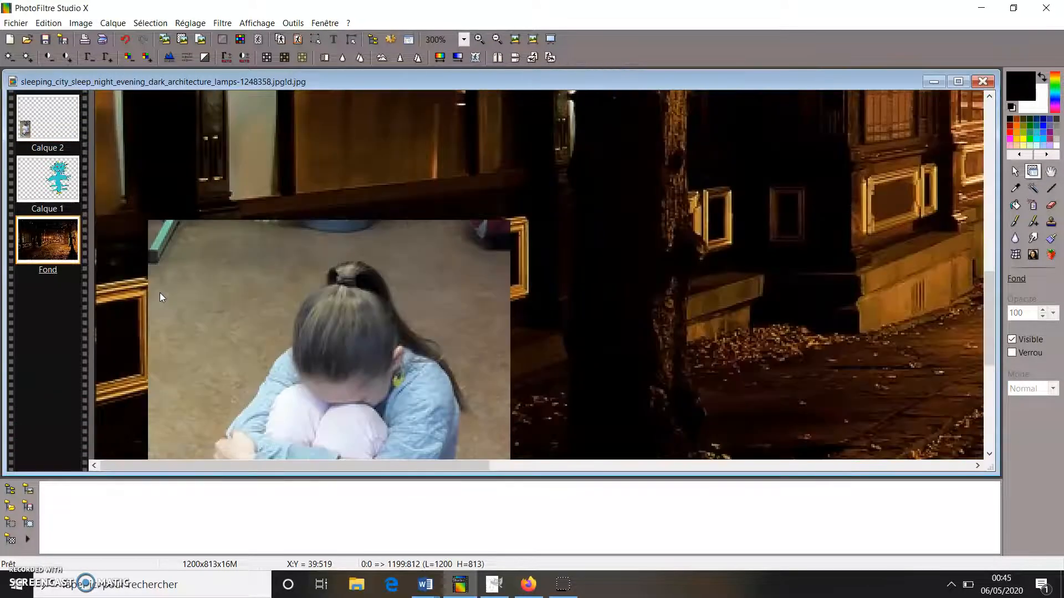
pyautogui.click(567, 583)
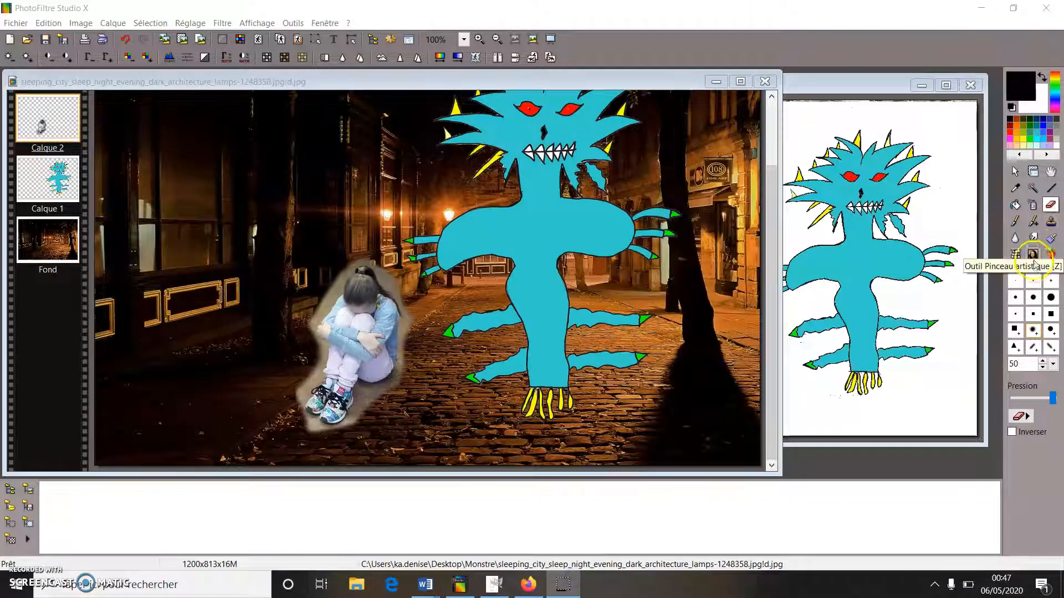
# - Erase the floor background below the girl's shoes with a soft round eraser at size 30
pyautogui.click(1050, 205)
pyautogui.click(1052, 299)
pyautogui.click(1034, 332)
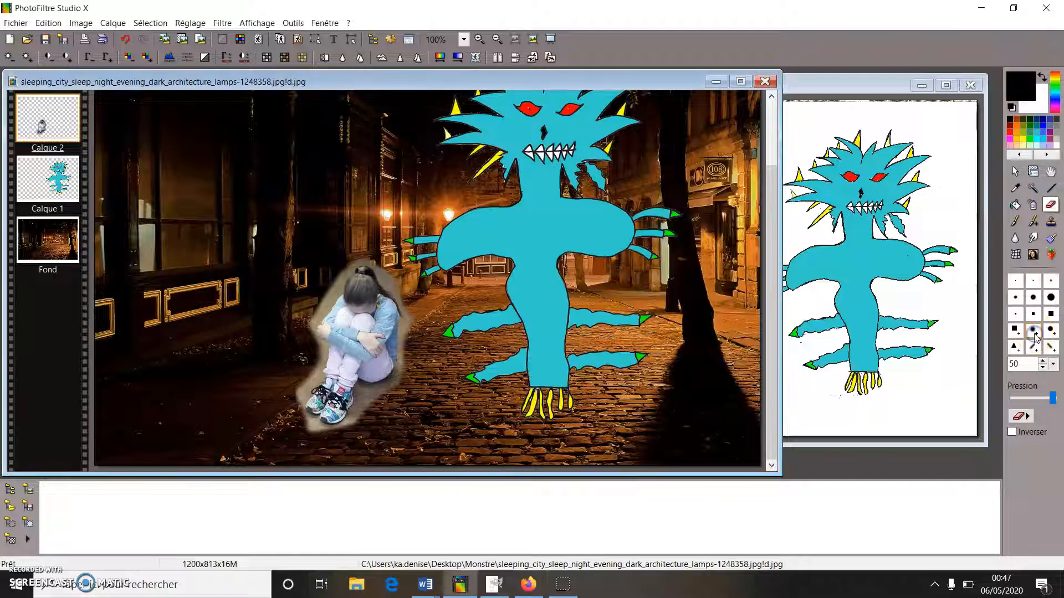
pyautogui.click(1053, 365)
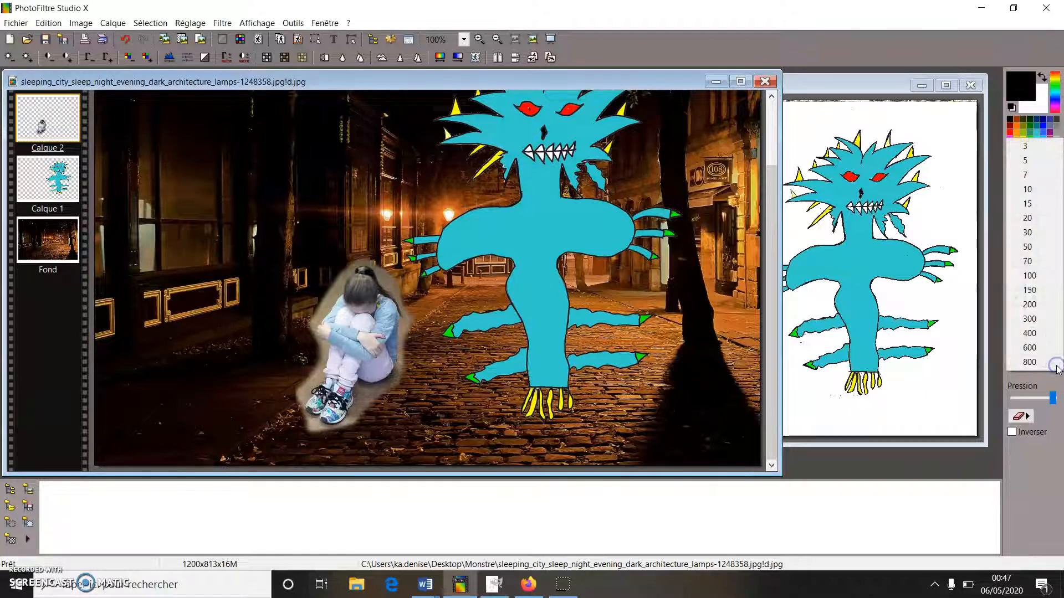
pyautogui.click(1050, 238)
pyautogui.scroll(1, 403, 366)
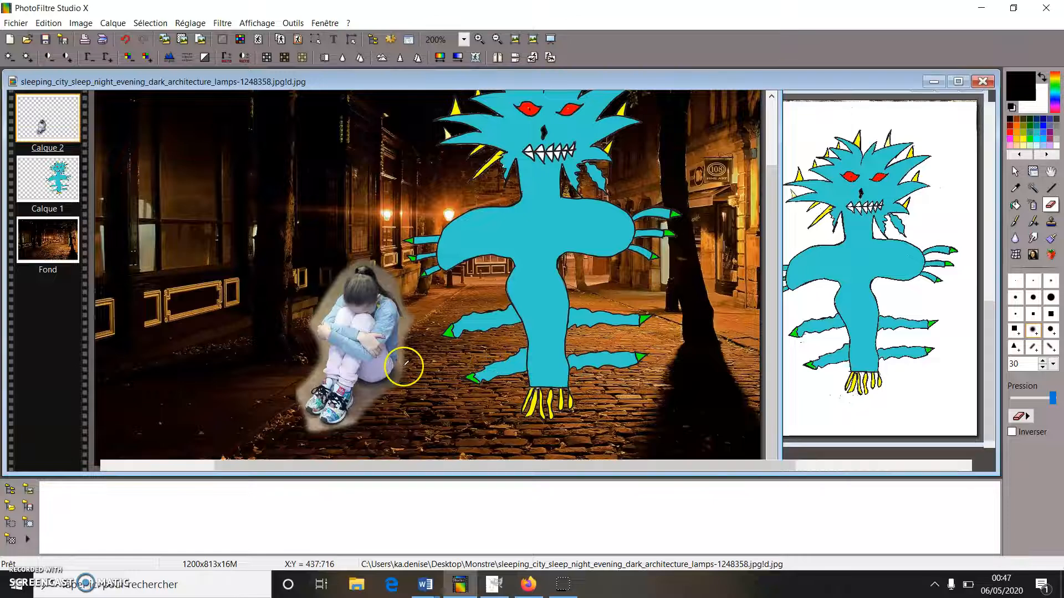
pyautogui.scroll(2, 403, 366)
pyautogui.scroll(-1, 403, 365)
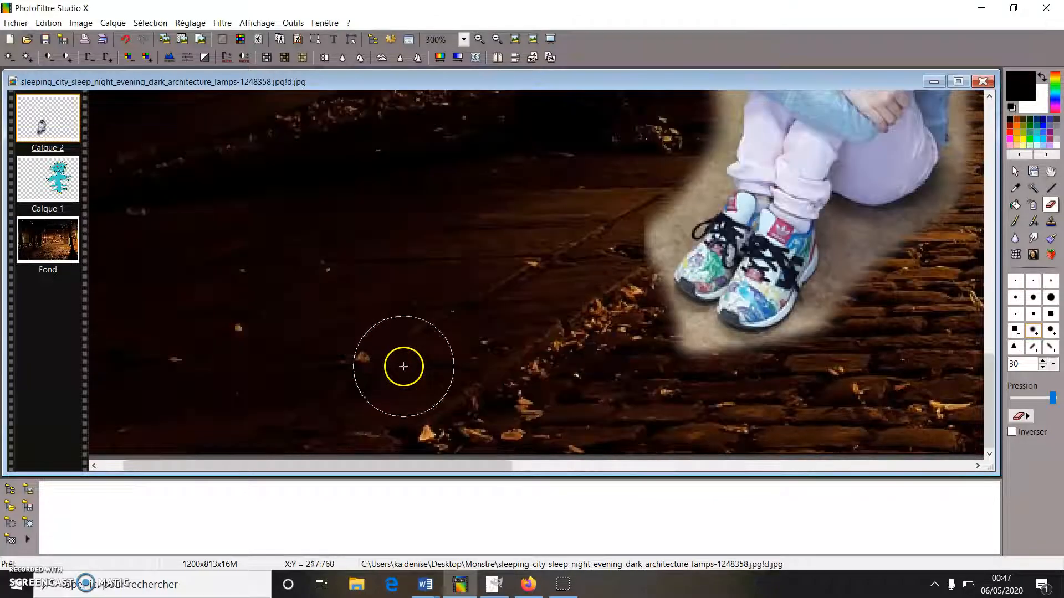
pyautogui.moveTo(677, 339)
pyautogui.mouseDown()
pyautogui.moveTo(735, 373)
pyautogui.moveTo(782, 370)
pyautogui.moveTo(867, 293)
pyautogui.moveTo(869, 251)
pyautogui.moveTo(902, 273)
pyautogui.moveTo(927, 249)
pyautogui.moveTo(875, 262)
pyautogui.mouseUp()
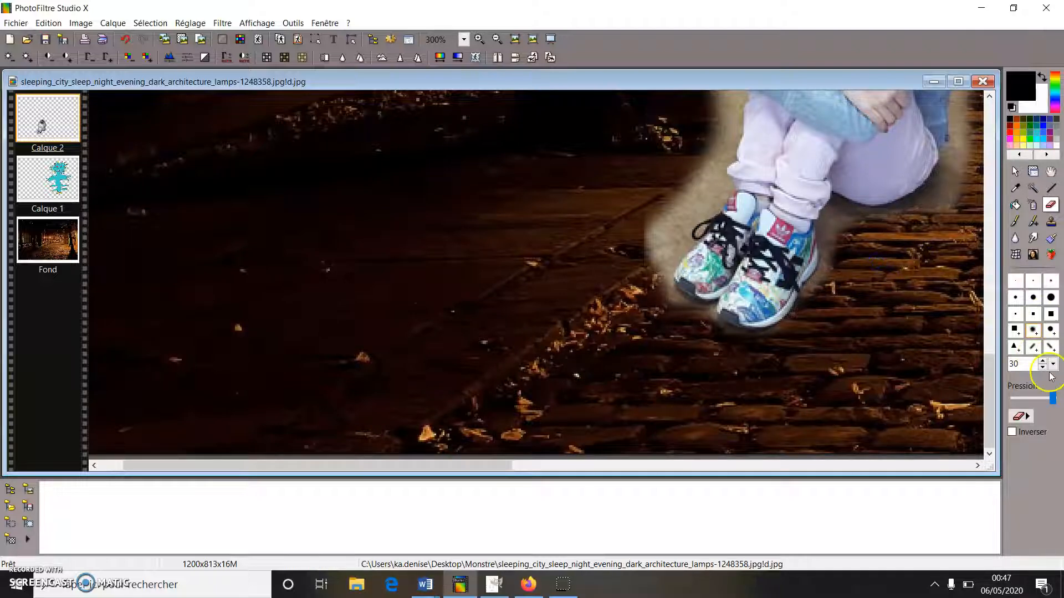
# - Reduce the eraser to size 15 and erase the remaining floor background close around the girl
pyautogui.click(1052, 364)
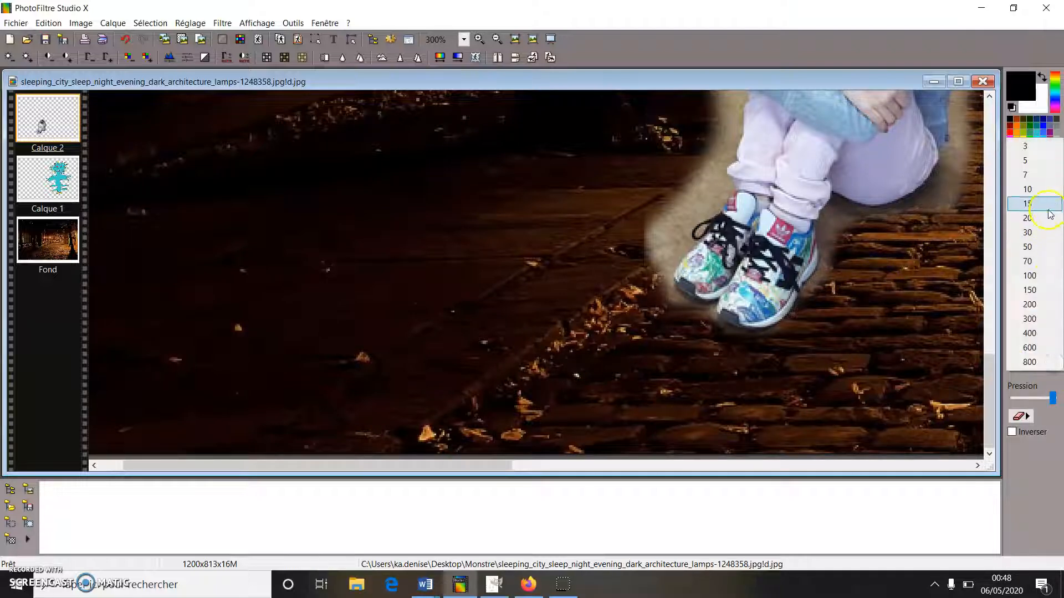
pyautogui.click(1045, 206)
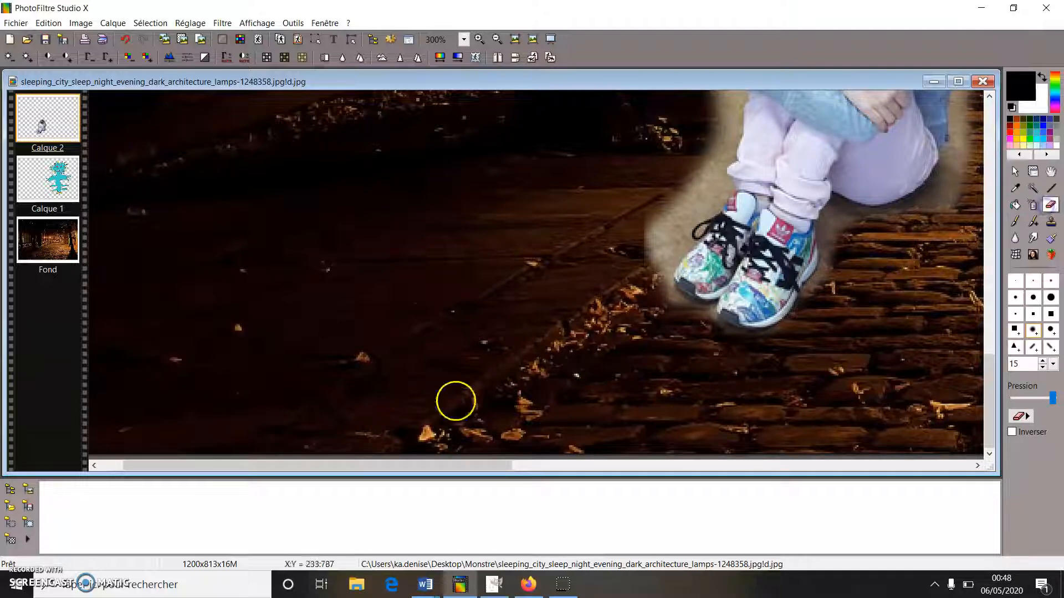
pyautogui.click(25, 586)
pyautogui.click(569, 587)
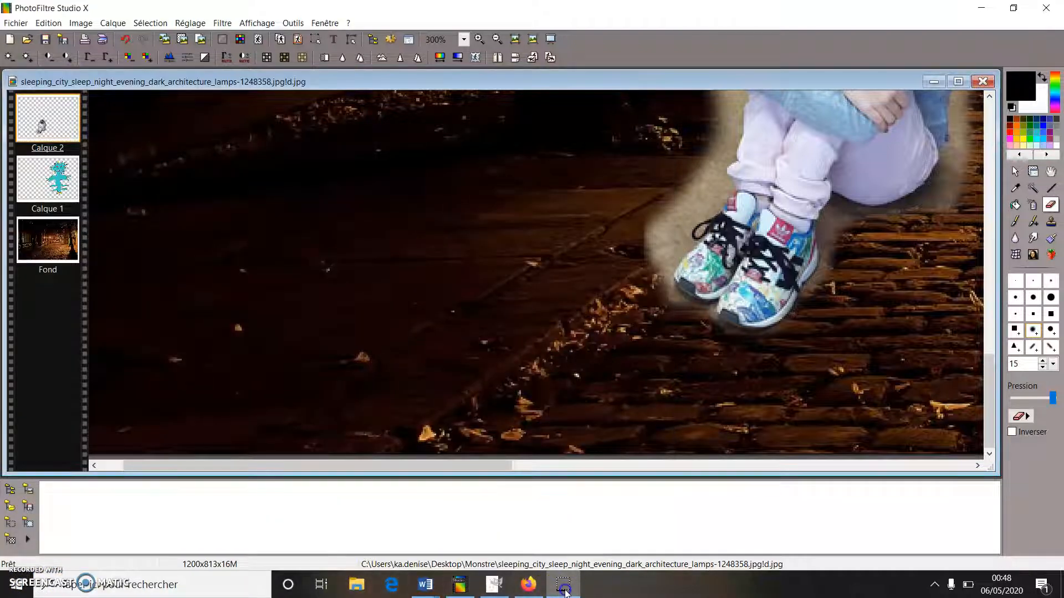
pyautogui.click(904, 216)
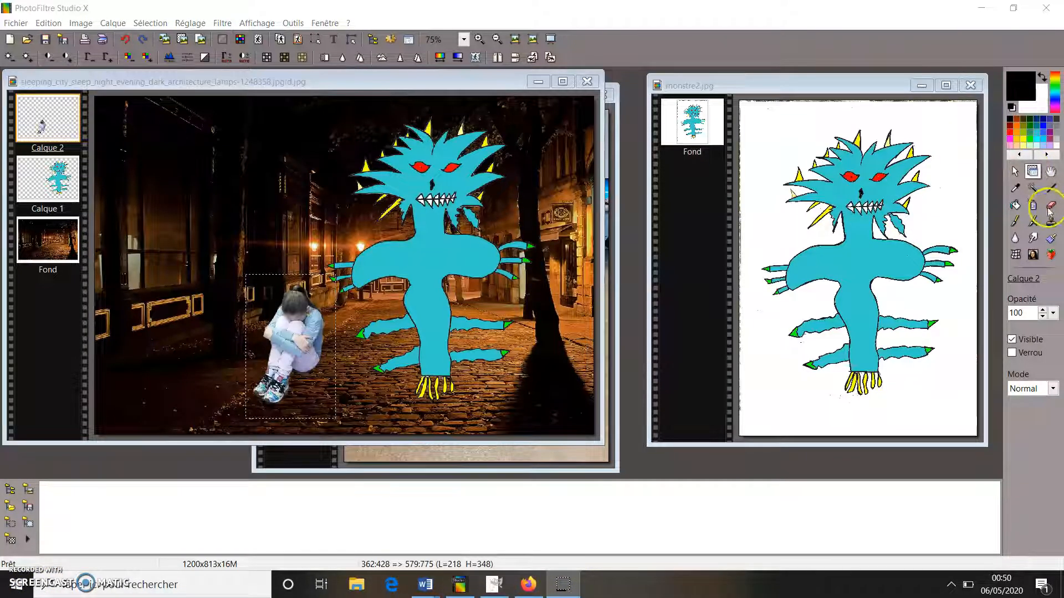
# - Move the cut-out girl layer to the lower-left corner of the street, away from the monster
pyautogui.click(1050, 206)
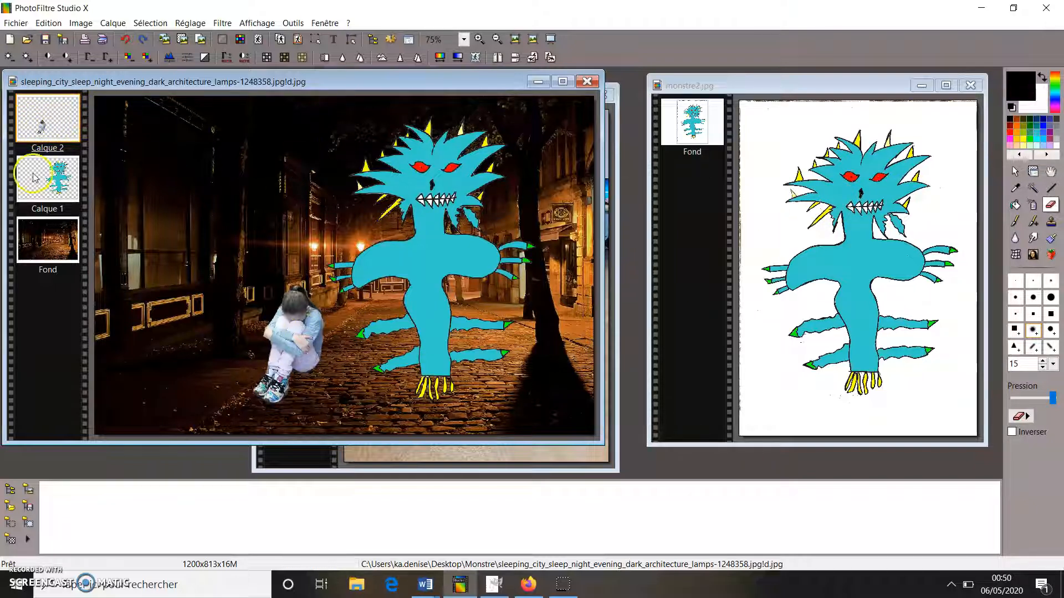
pyautogui.click(1032, 172)
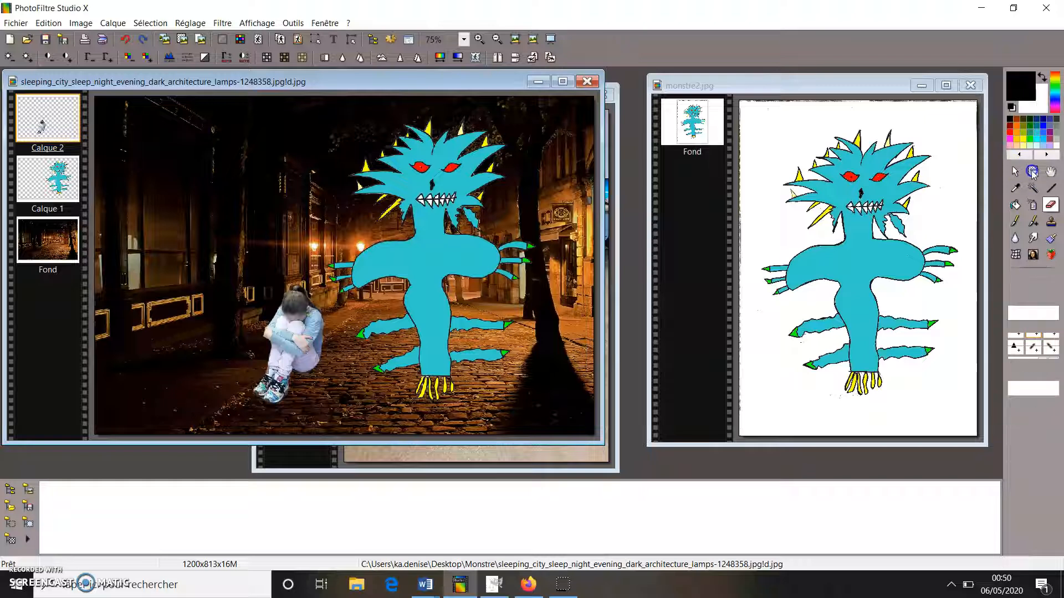
pyautogui.click(300, 309)
pyautogui.moveTo(299, 339); pyautogui.dragTo(173, 363)
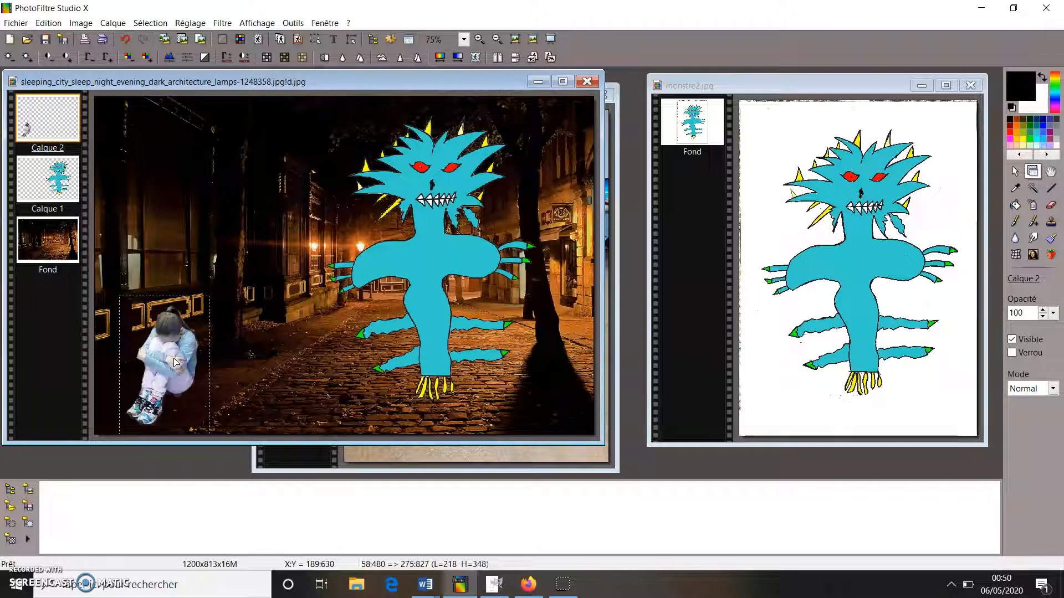
# - Resize the girl layer to about 178 × 284 pixels and make the background layer active
pyautogui.rightClick(175, 362)
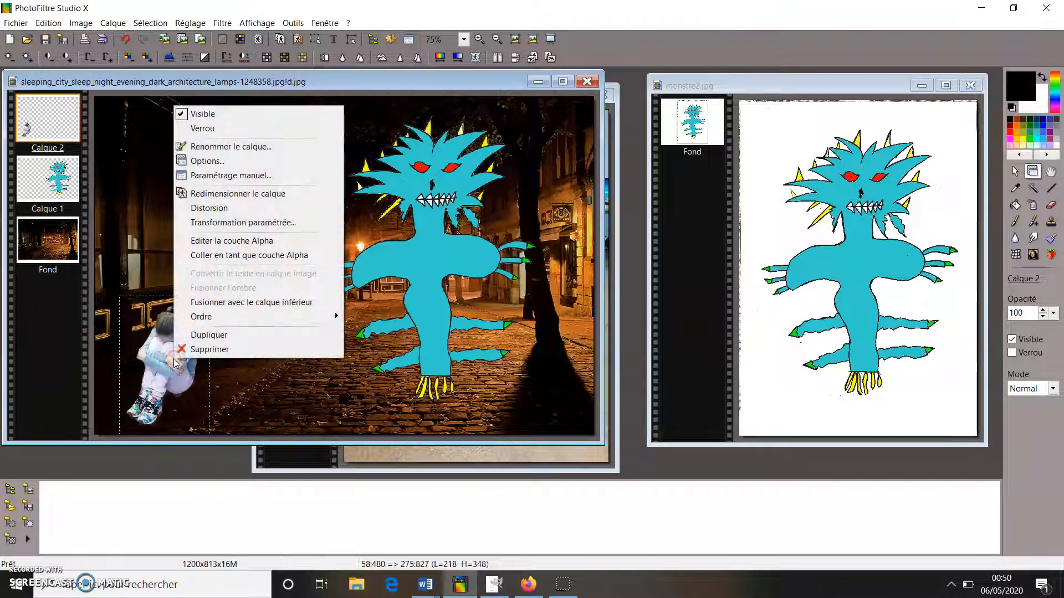
pyautogui.click(233, 196)
pyautogui.moveTo(211, 288); pyautogui.dragTo(194, 320)
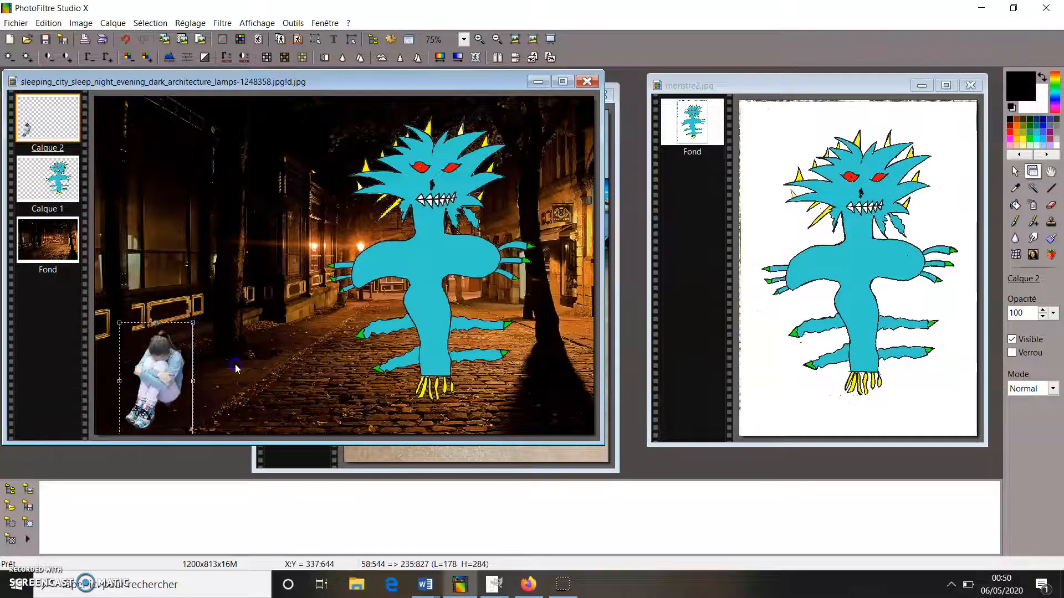
pyautogui.click(284, 307)
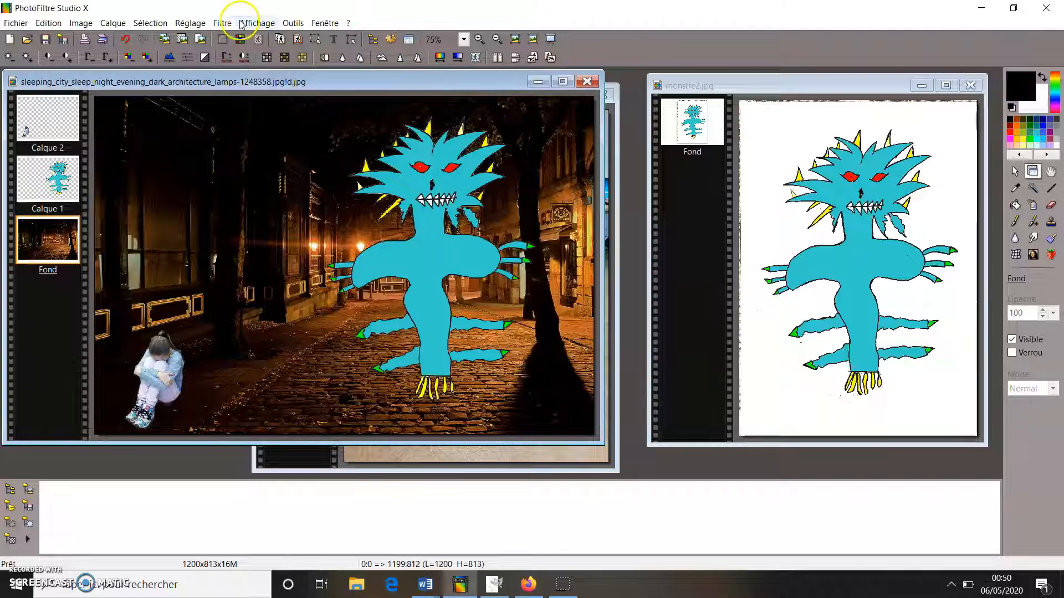
pyautogui.click(194, 23)
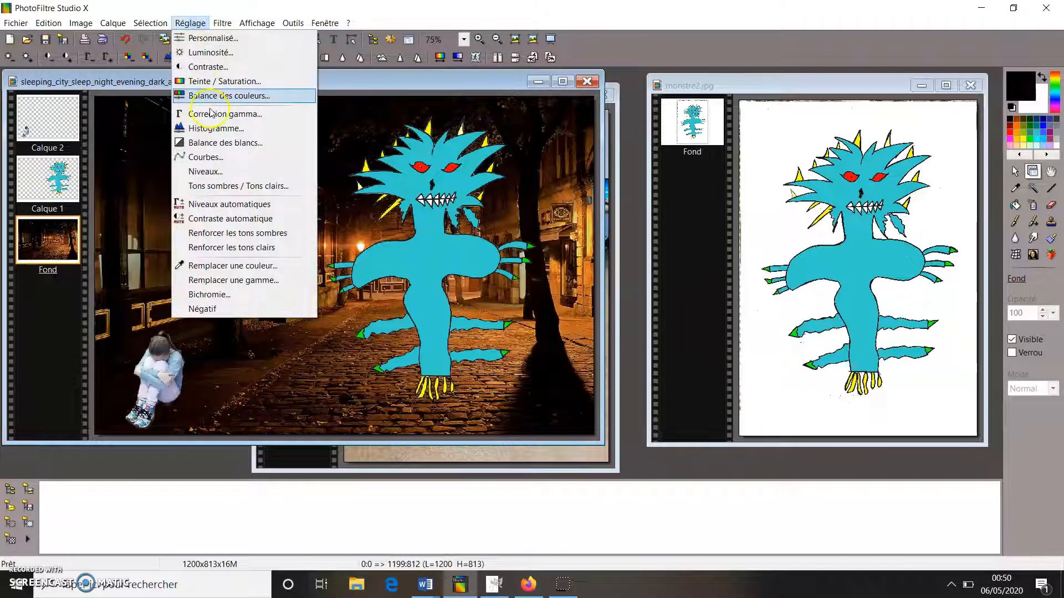
pyautogui.click(427, 82)
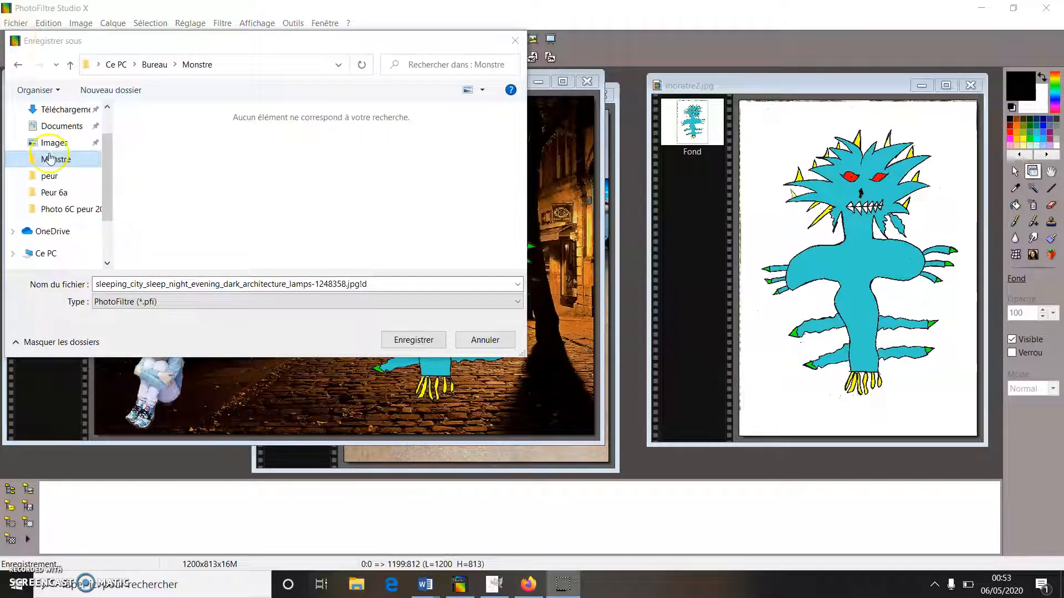
# - Set the file type to PhotoFiltre (*.pfi) for saving the montage in the Monstre folder, then reopen the format choices
pyautogui.click(142, 302)
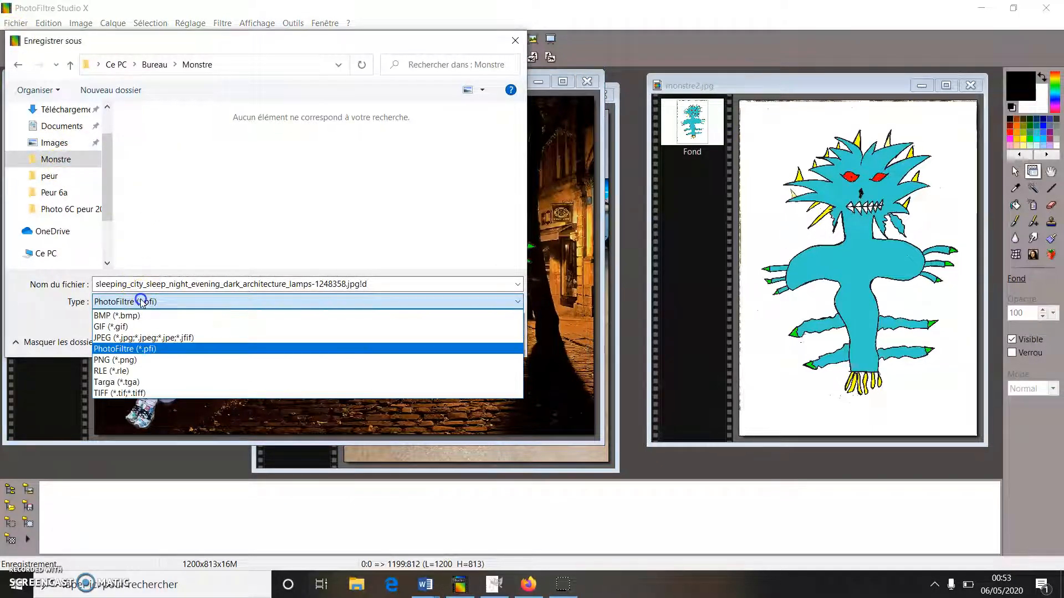
pyautogui.click(142, 347)
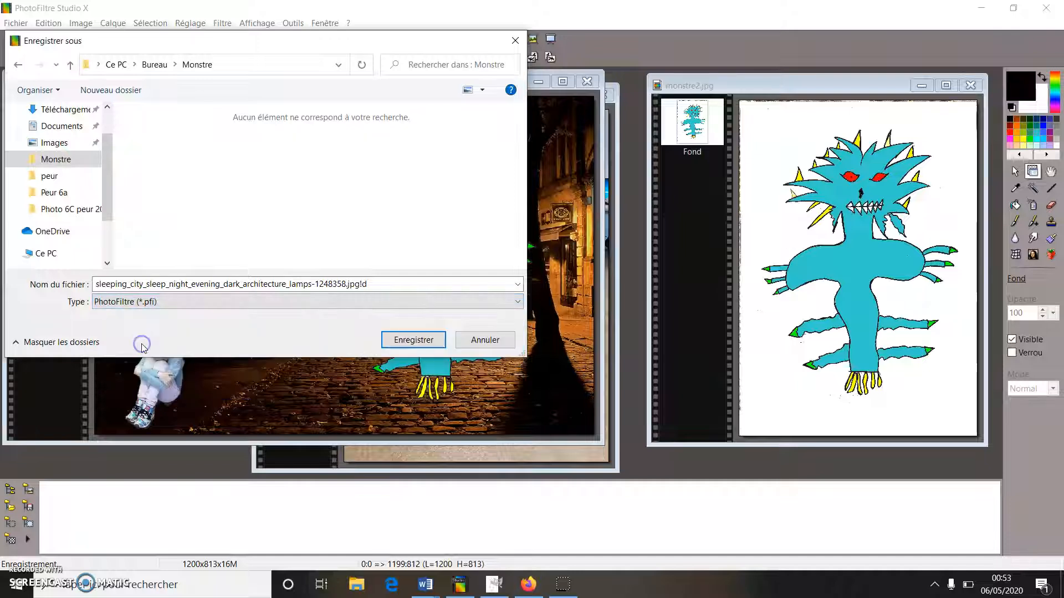
pyautogui.click(146, 302)
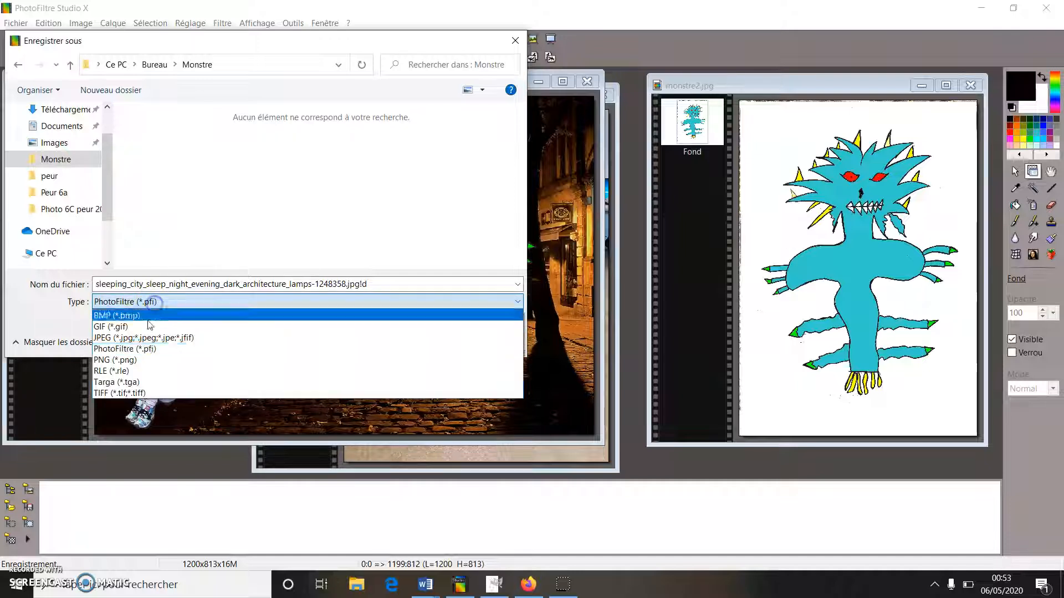